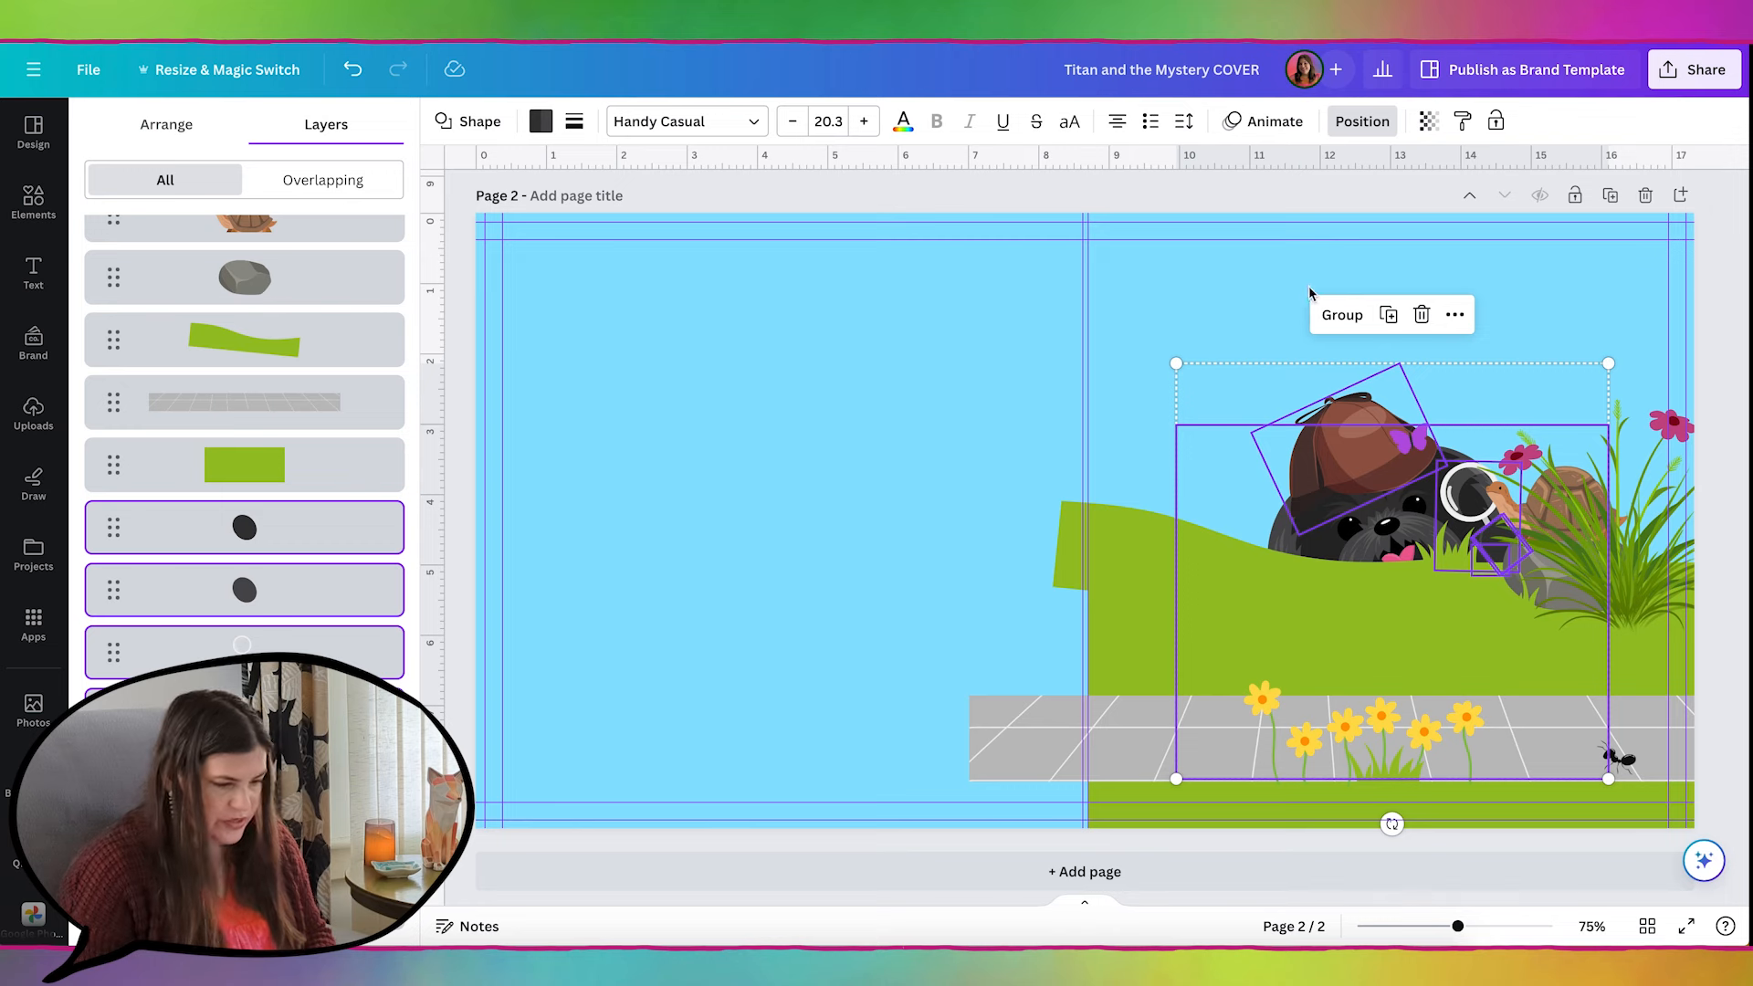
Step: Group the selected dog parts with the detective hat and magnifying glass, and bring the group forward above the hill, path and flowers on page 2
click(1340, 315)
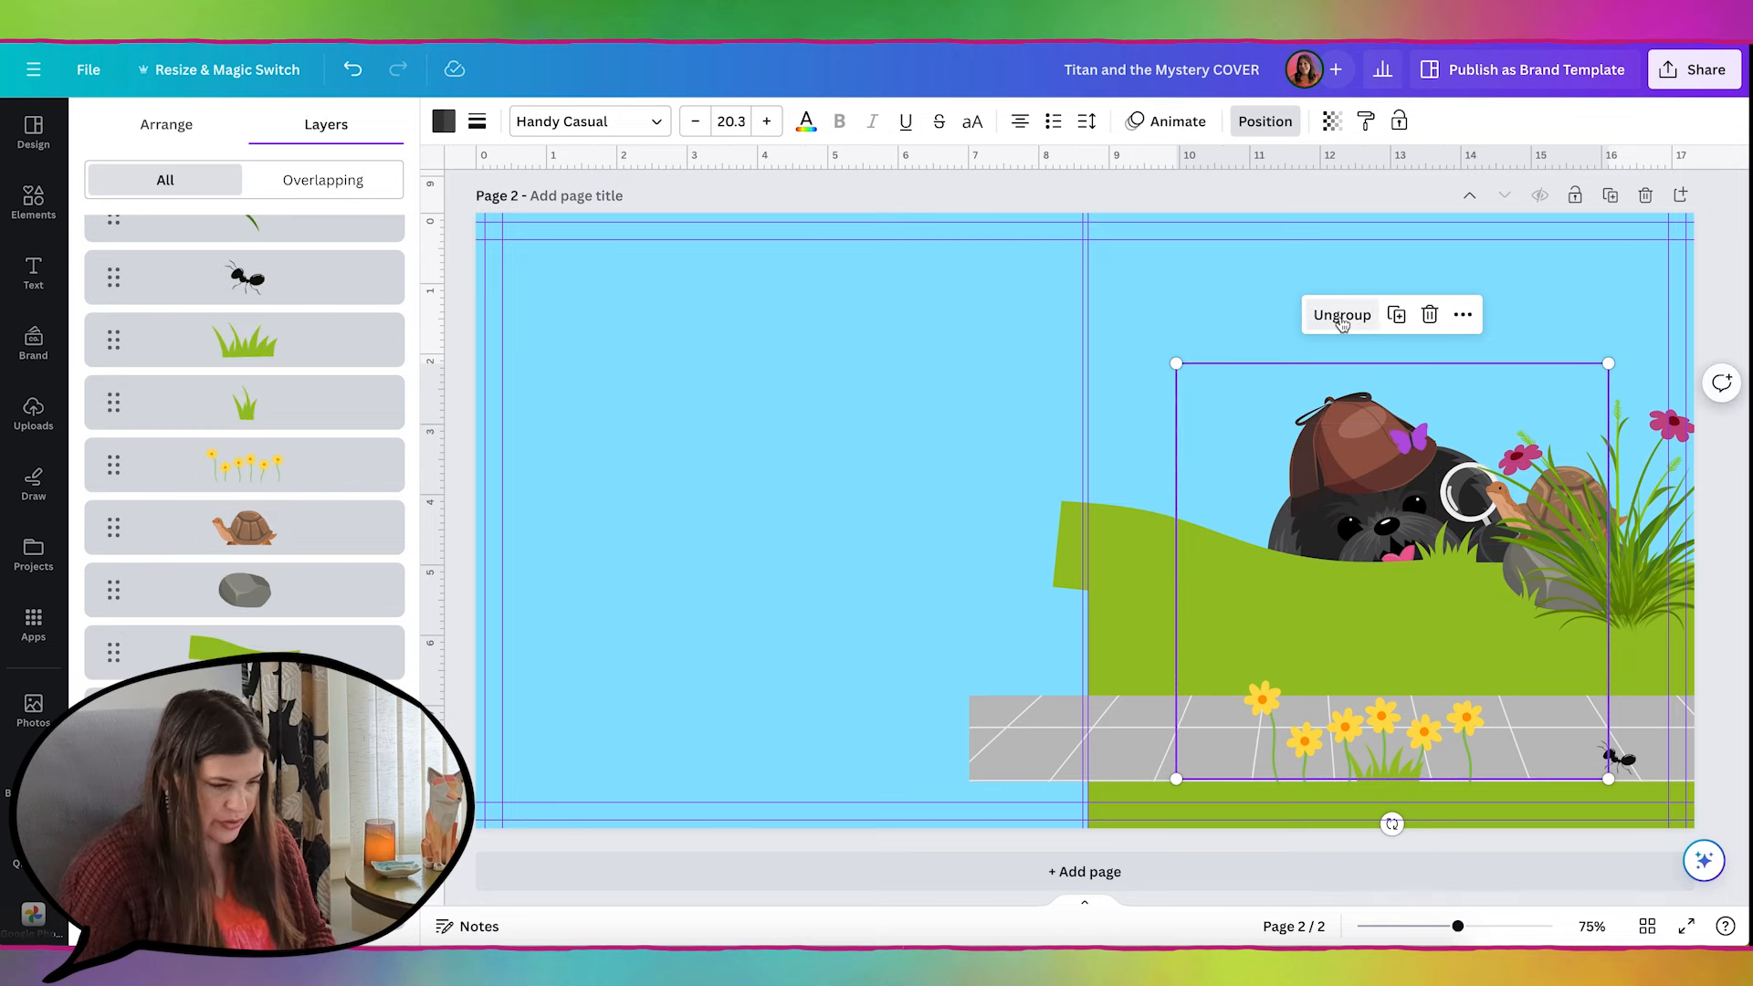
click(1347, 464)
key(ctrl+bracketright)
key(ctrl+bracketright)
key(ctrl+bracketright)
key(ctrl+bracketright)
key(ctrl+bracketright)
key(ctrl+bracketright)
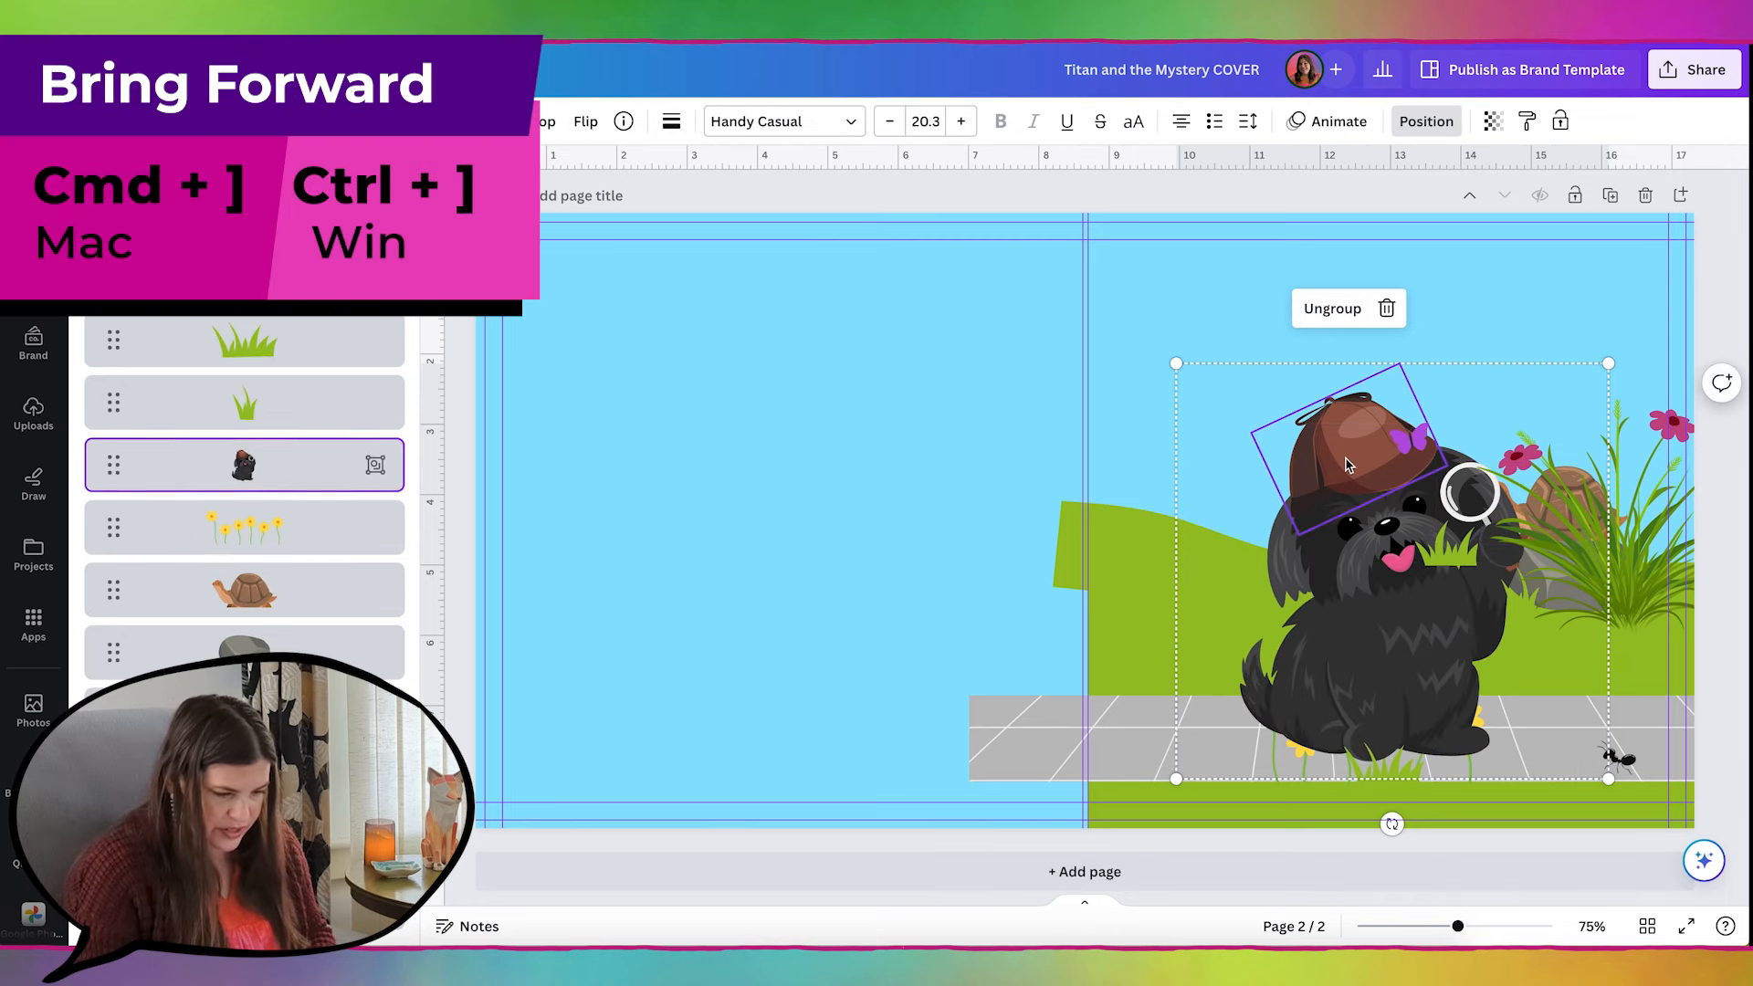
key(ctrl+bracketright)
key(ctrl+bracketright)
key(ctrl+bracketright)
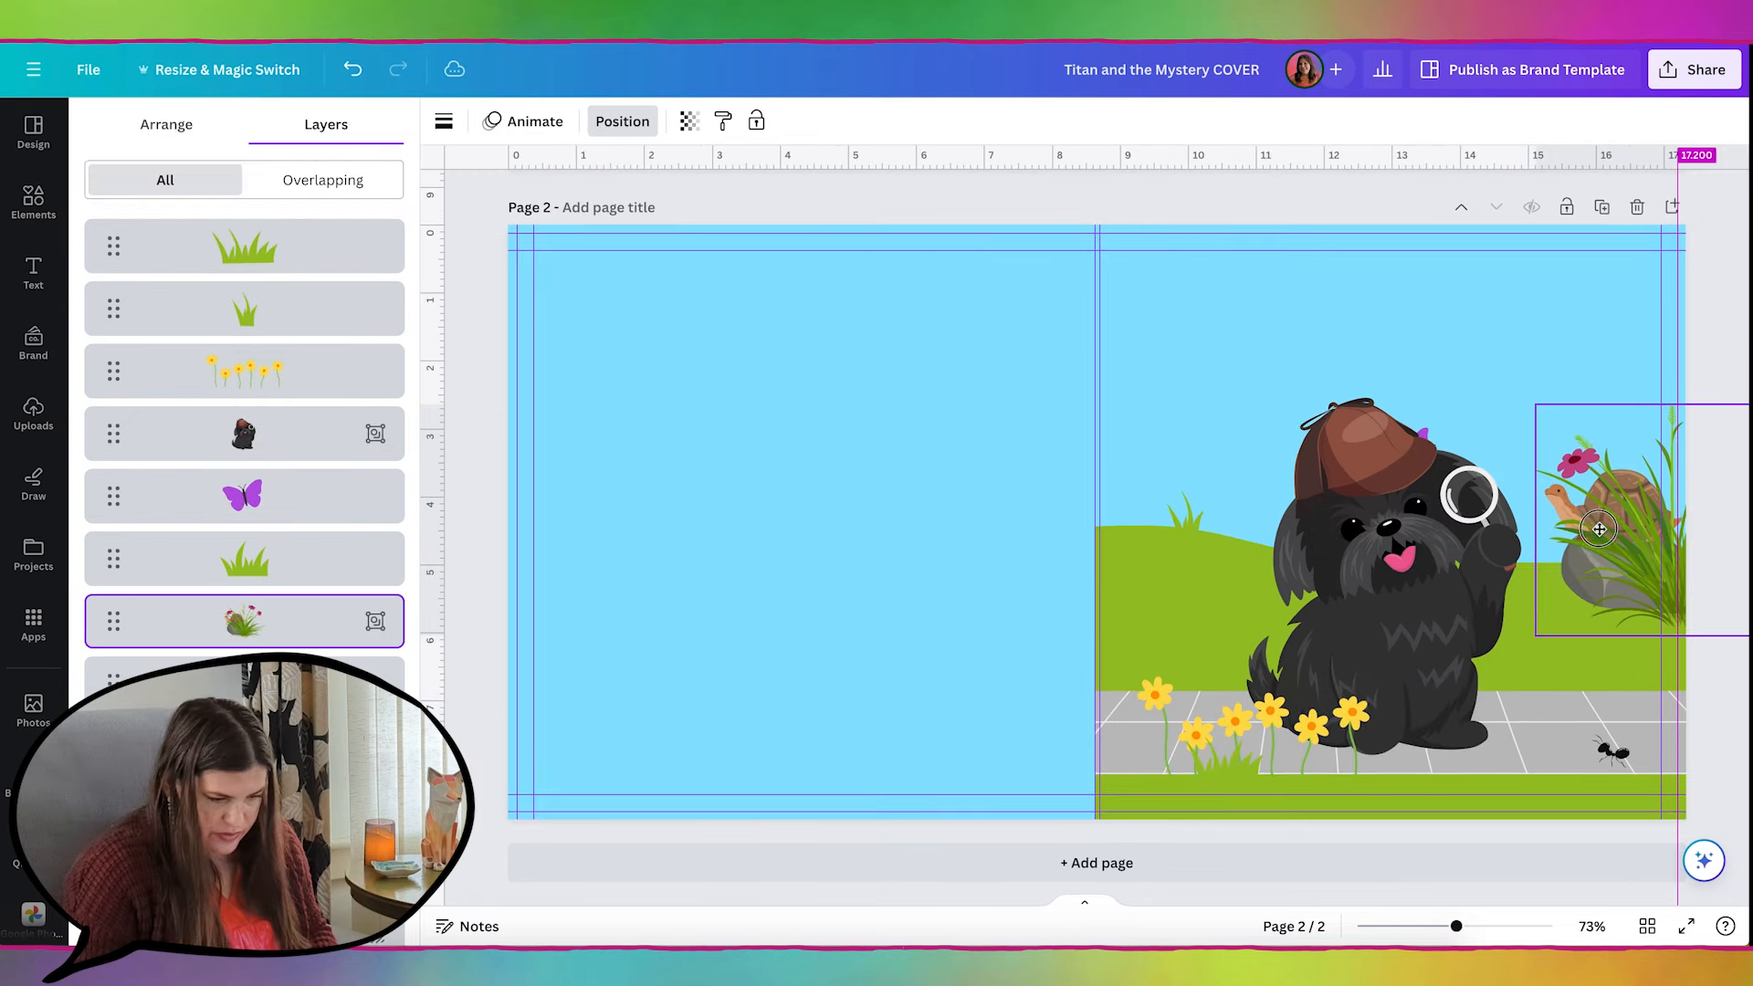
Step: Shift the turtle, rock and flower group slightly outward at the page's right edge on page 2
drag(1598, 528, 1613, 536)
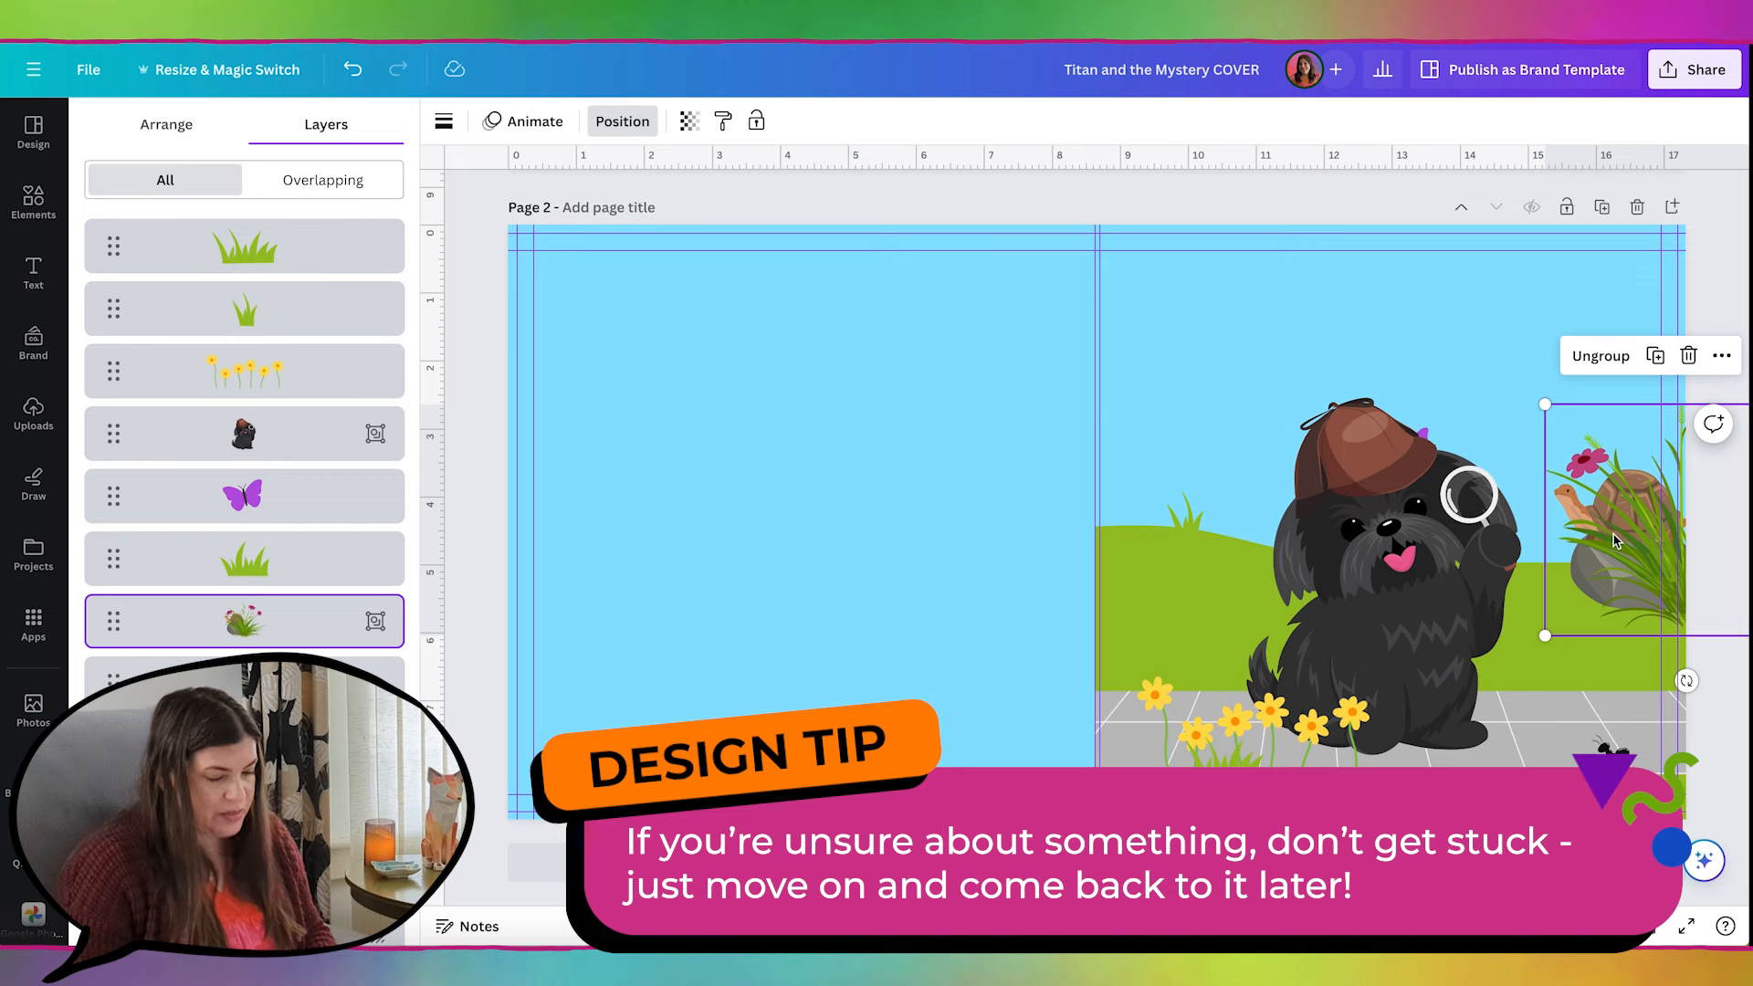
click(1720, 255)
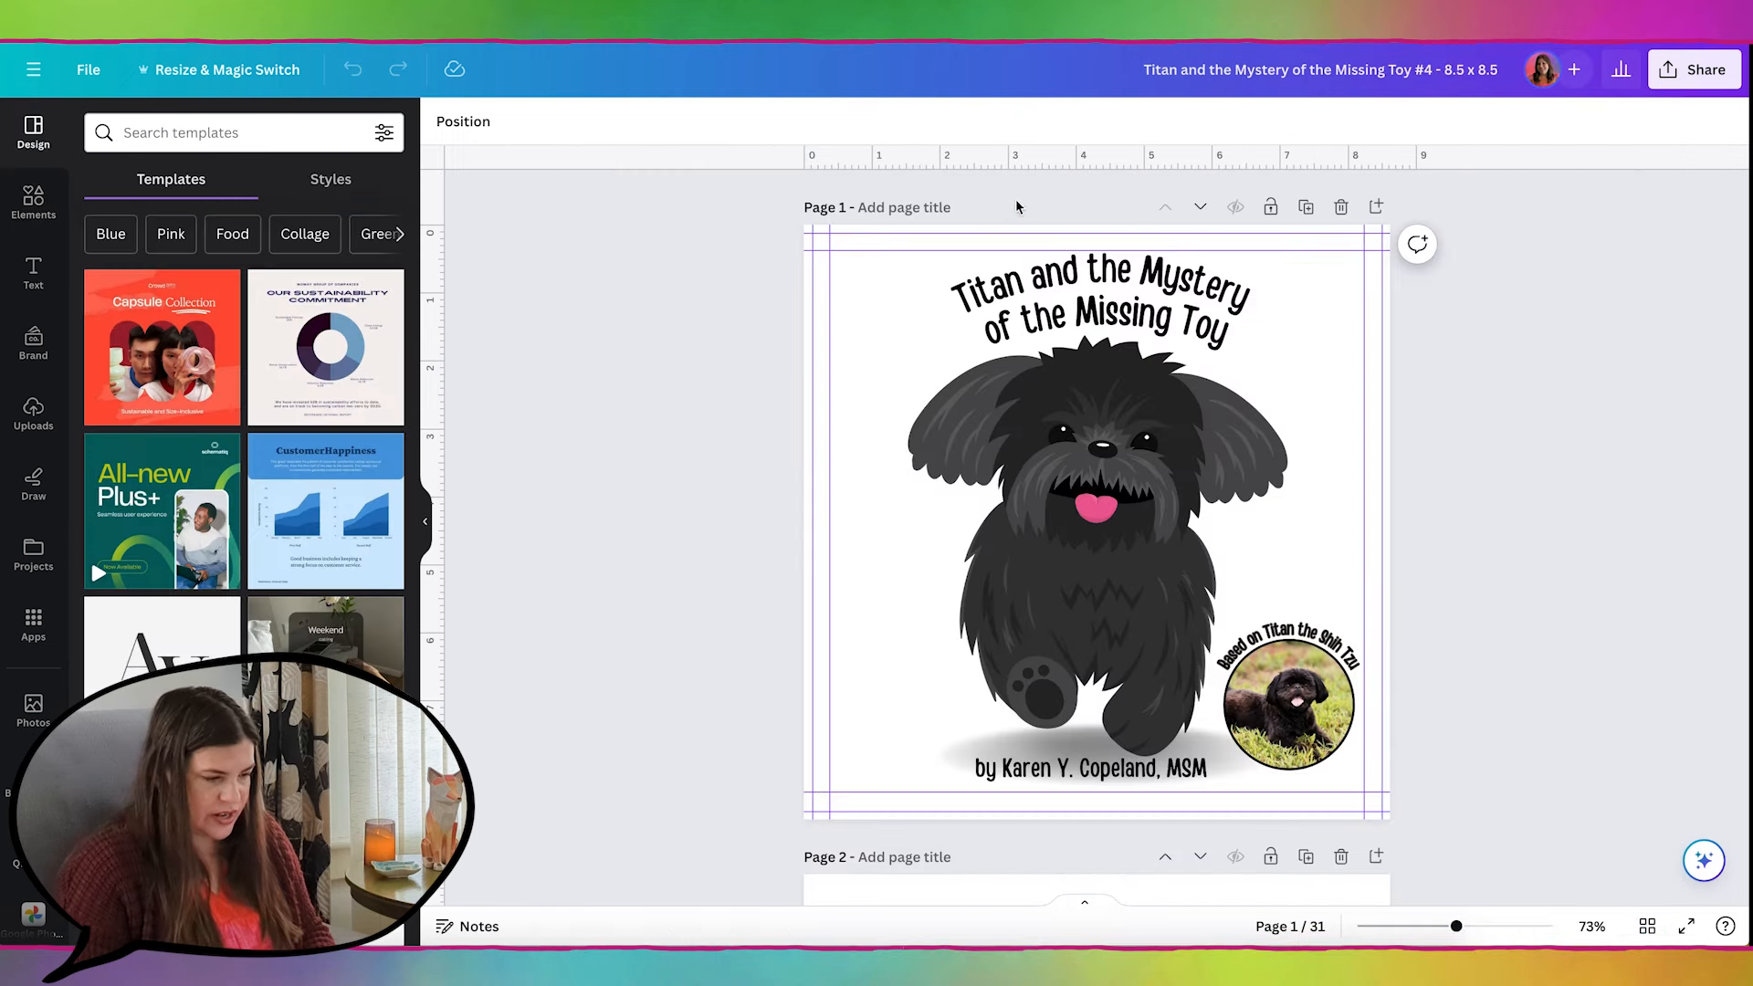
Step: Copy the two curved title lines from the interior book design and place them on page 1 above the front cover's thought bubble
drag(1021, 201, 1066, 315)
key(ctrl+c)
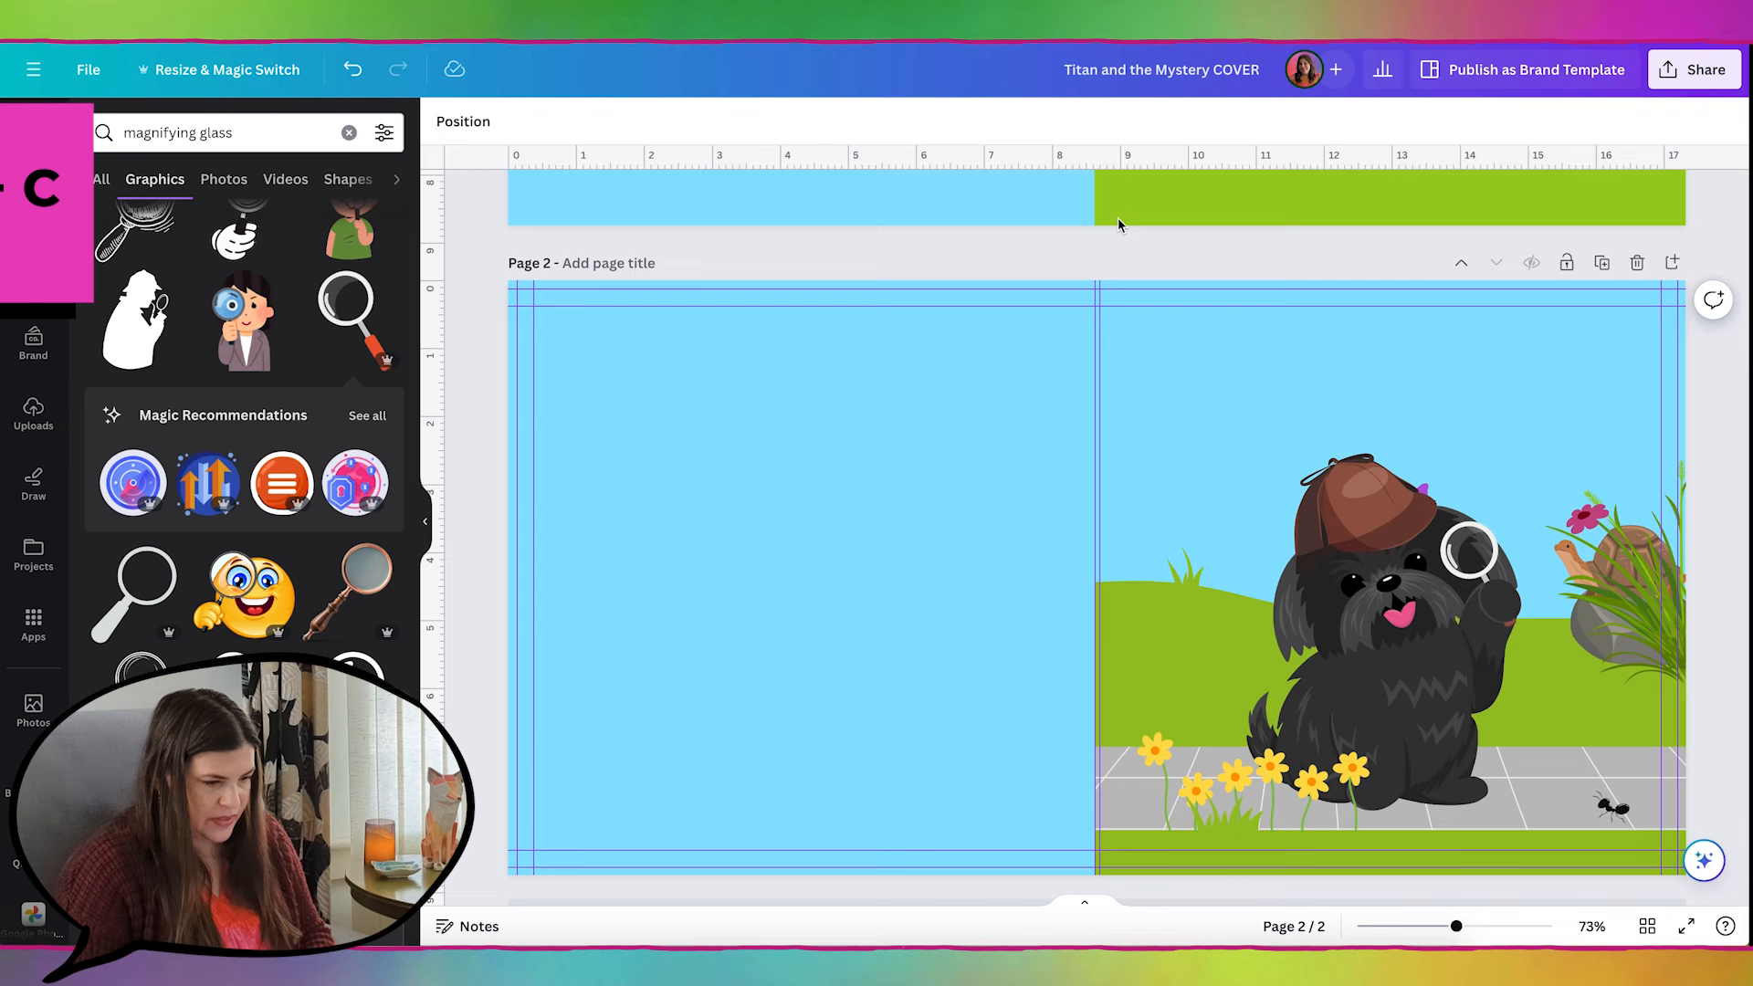
key(ctrl+v)
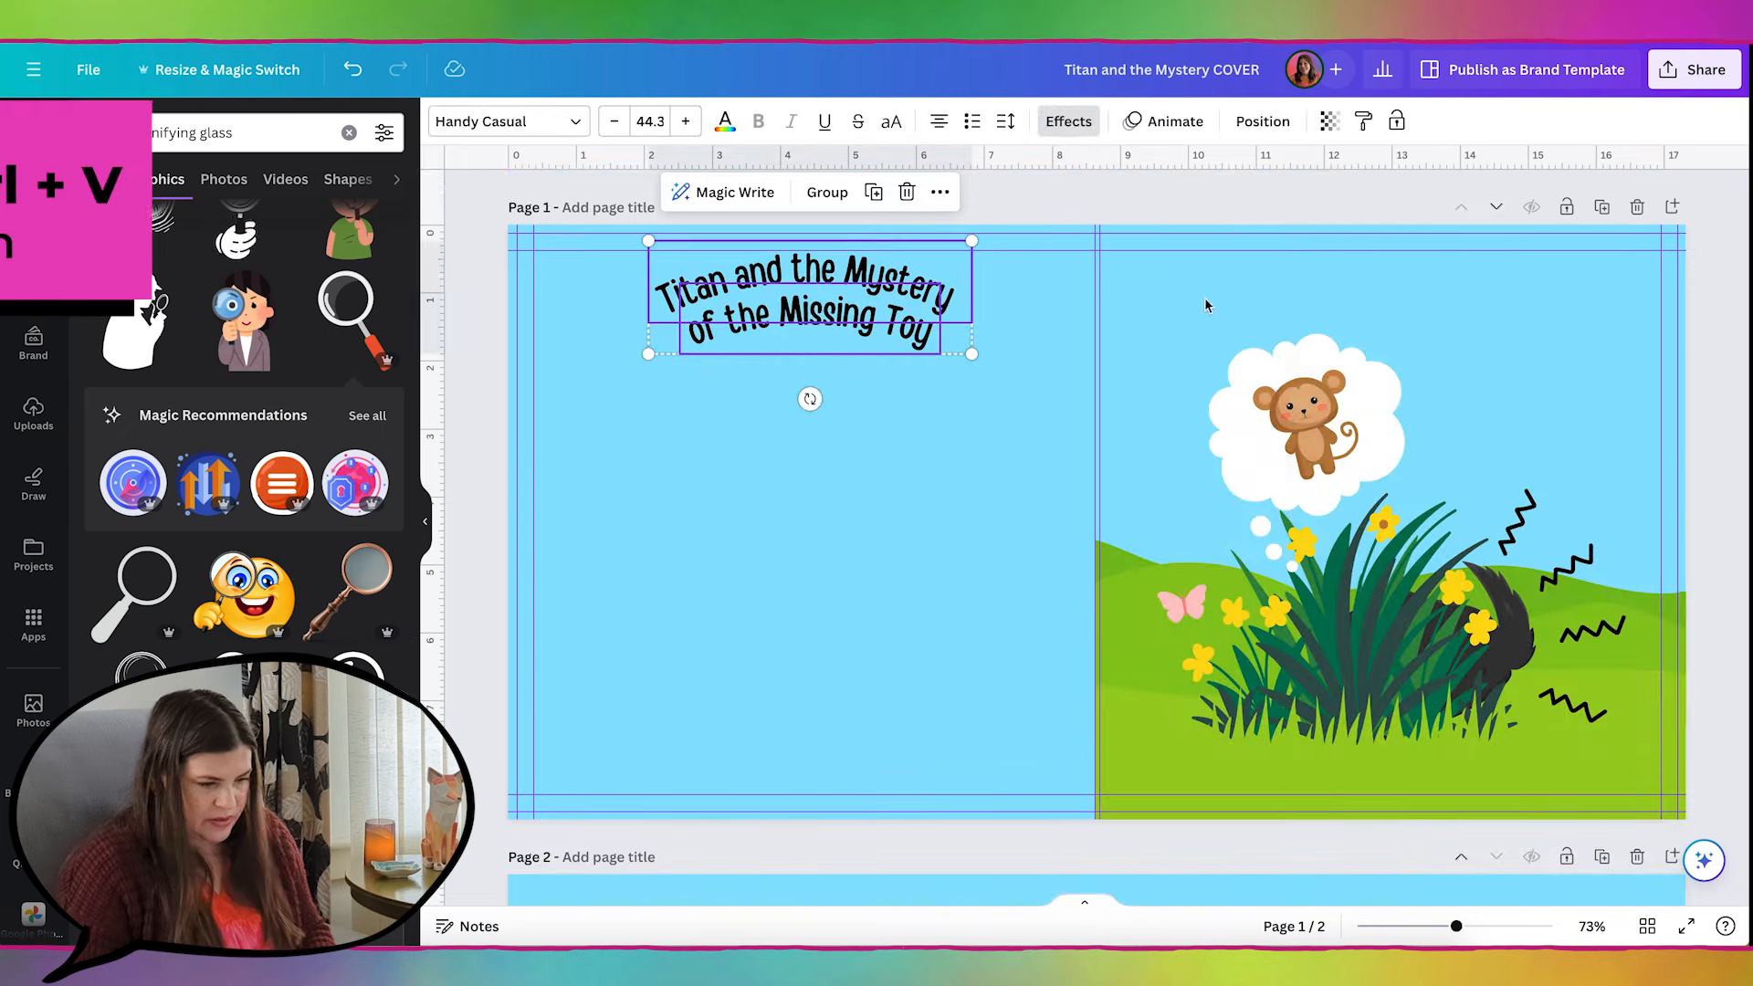
drag(1164, 304, 1356, 346)
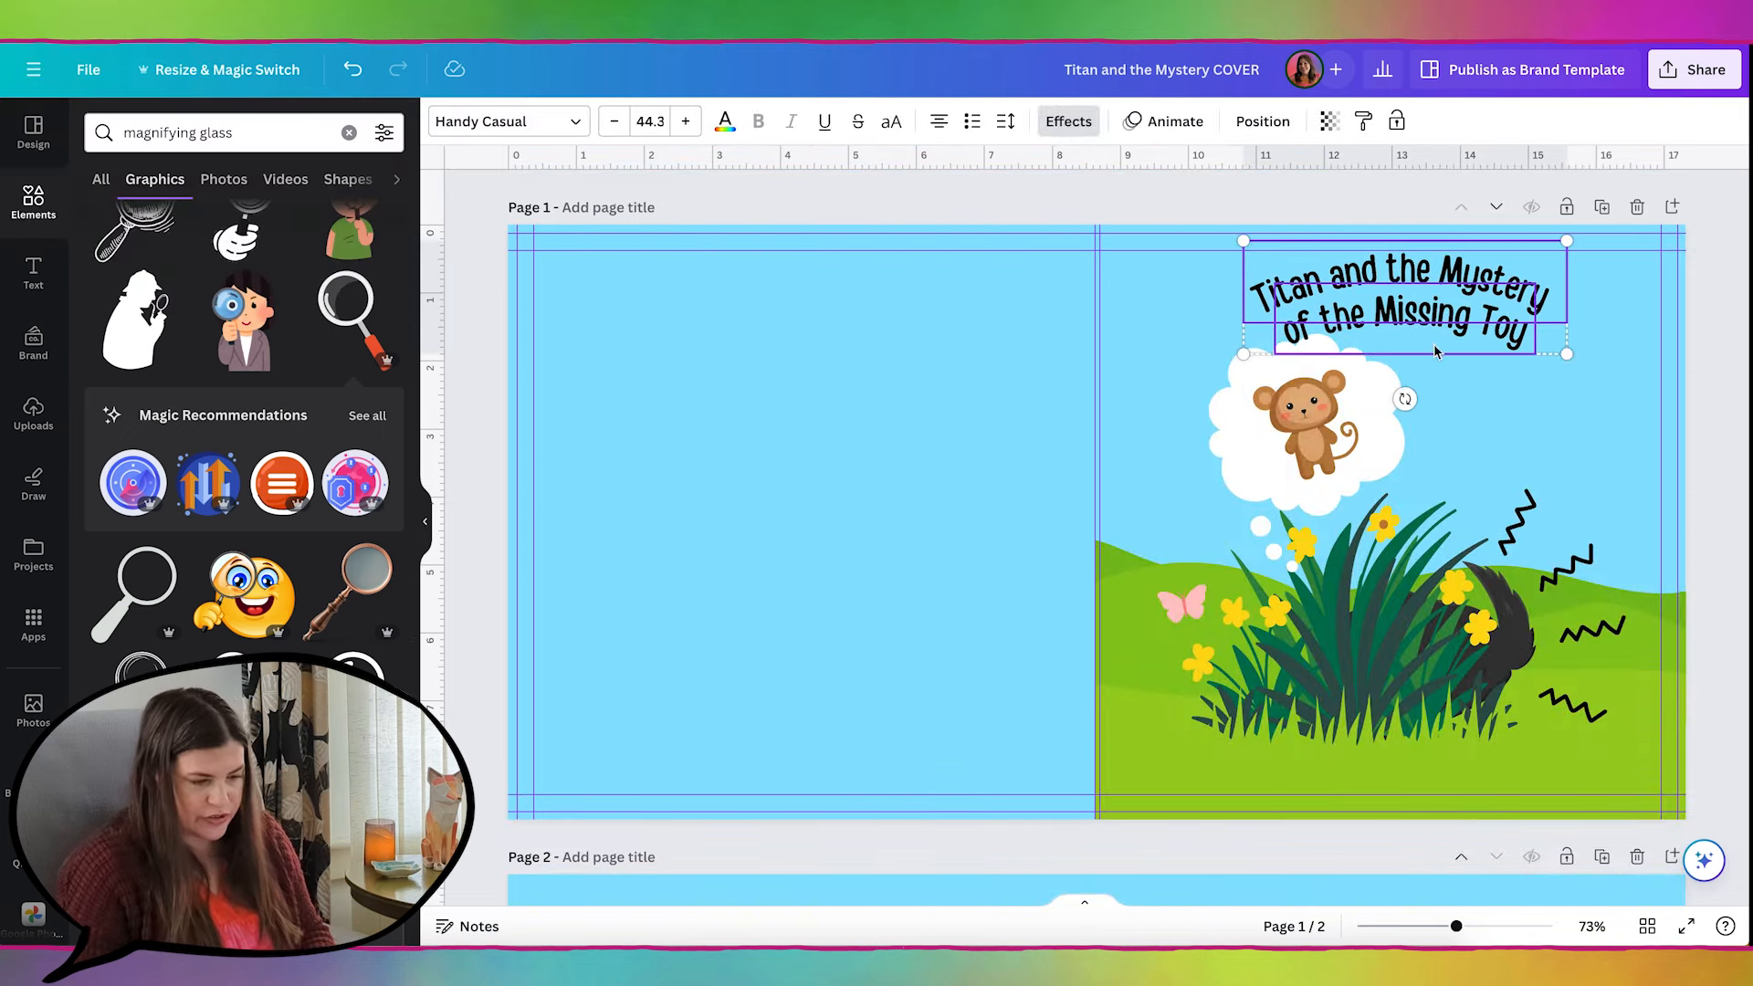
click(1641, 380)
Step: Check the Curve text effect applied to the first title line
click(1447, 269)
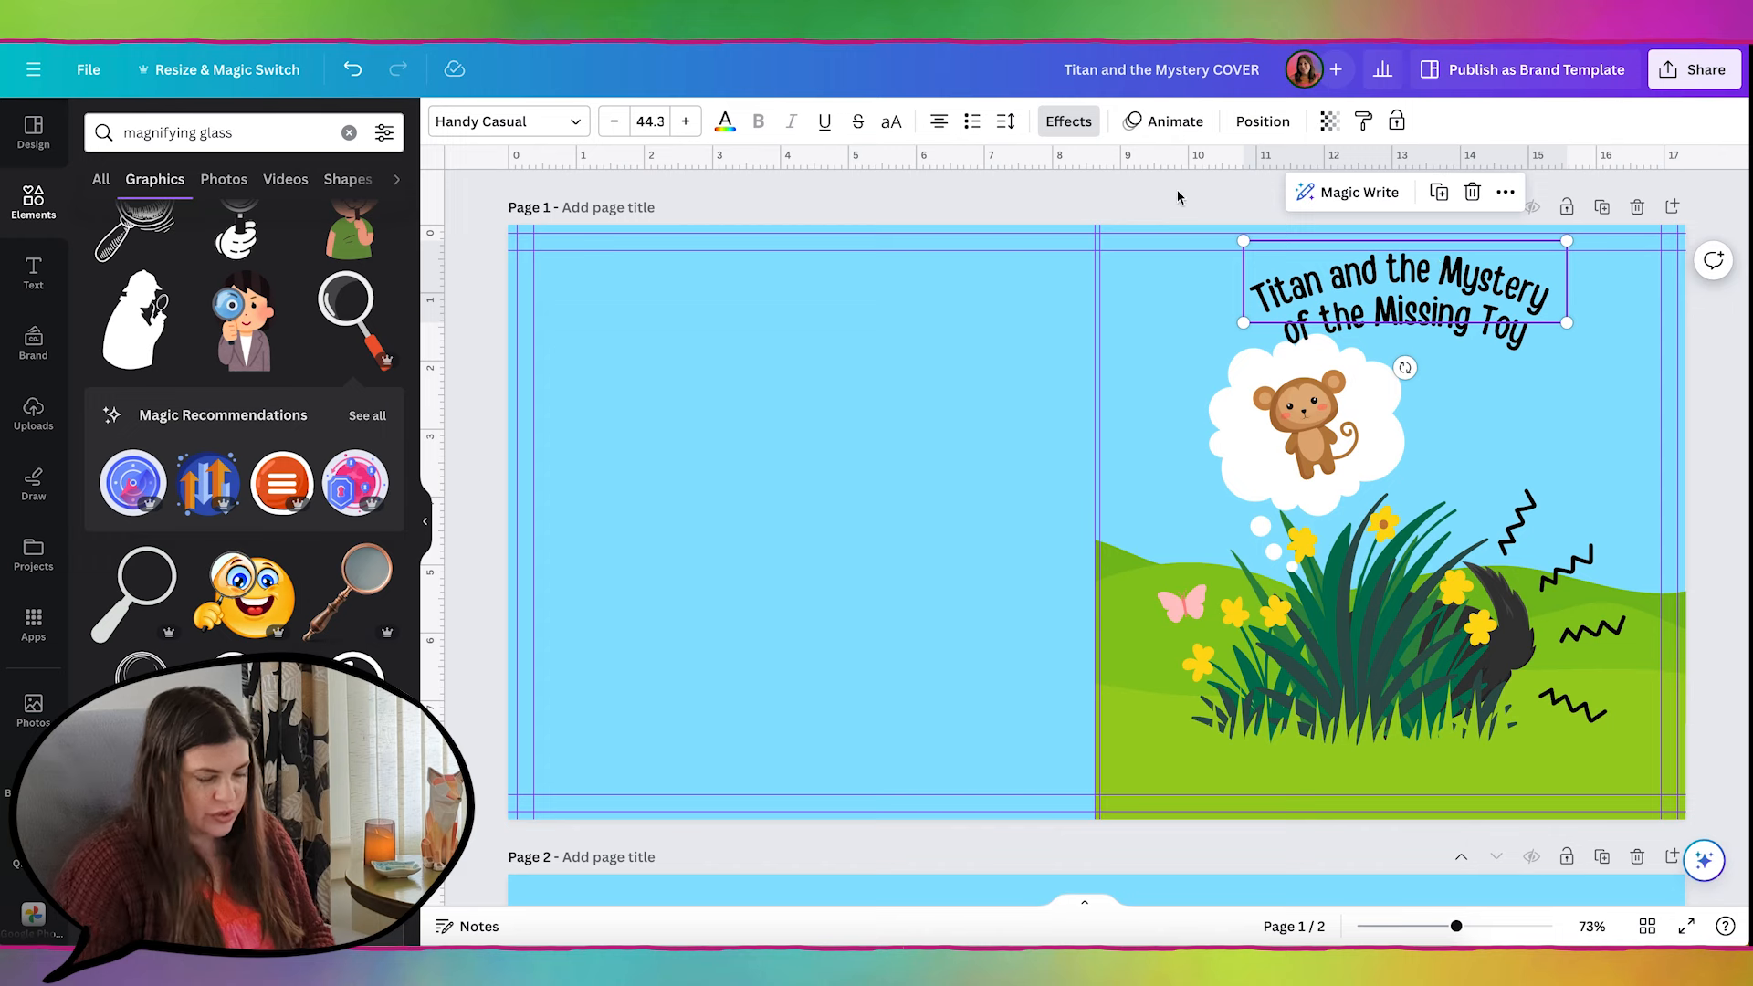
click(1074, 125)
scroll(262, 741, down, 1)
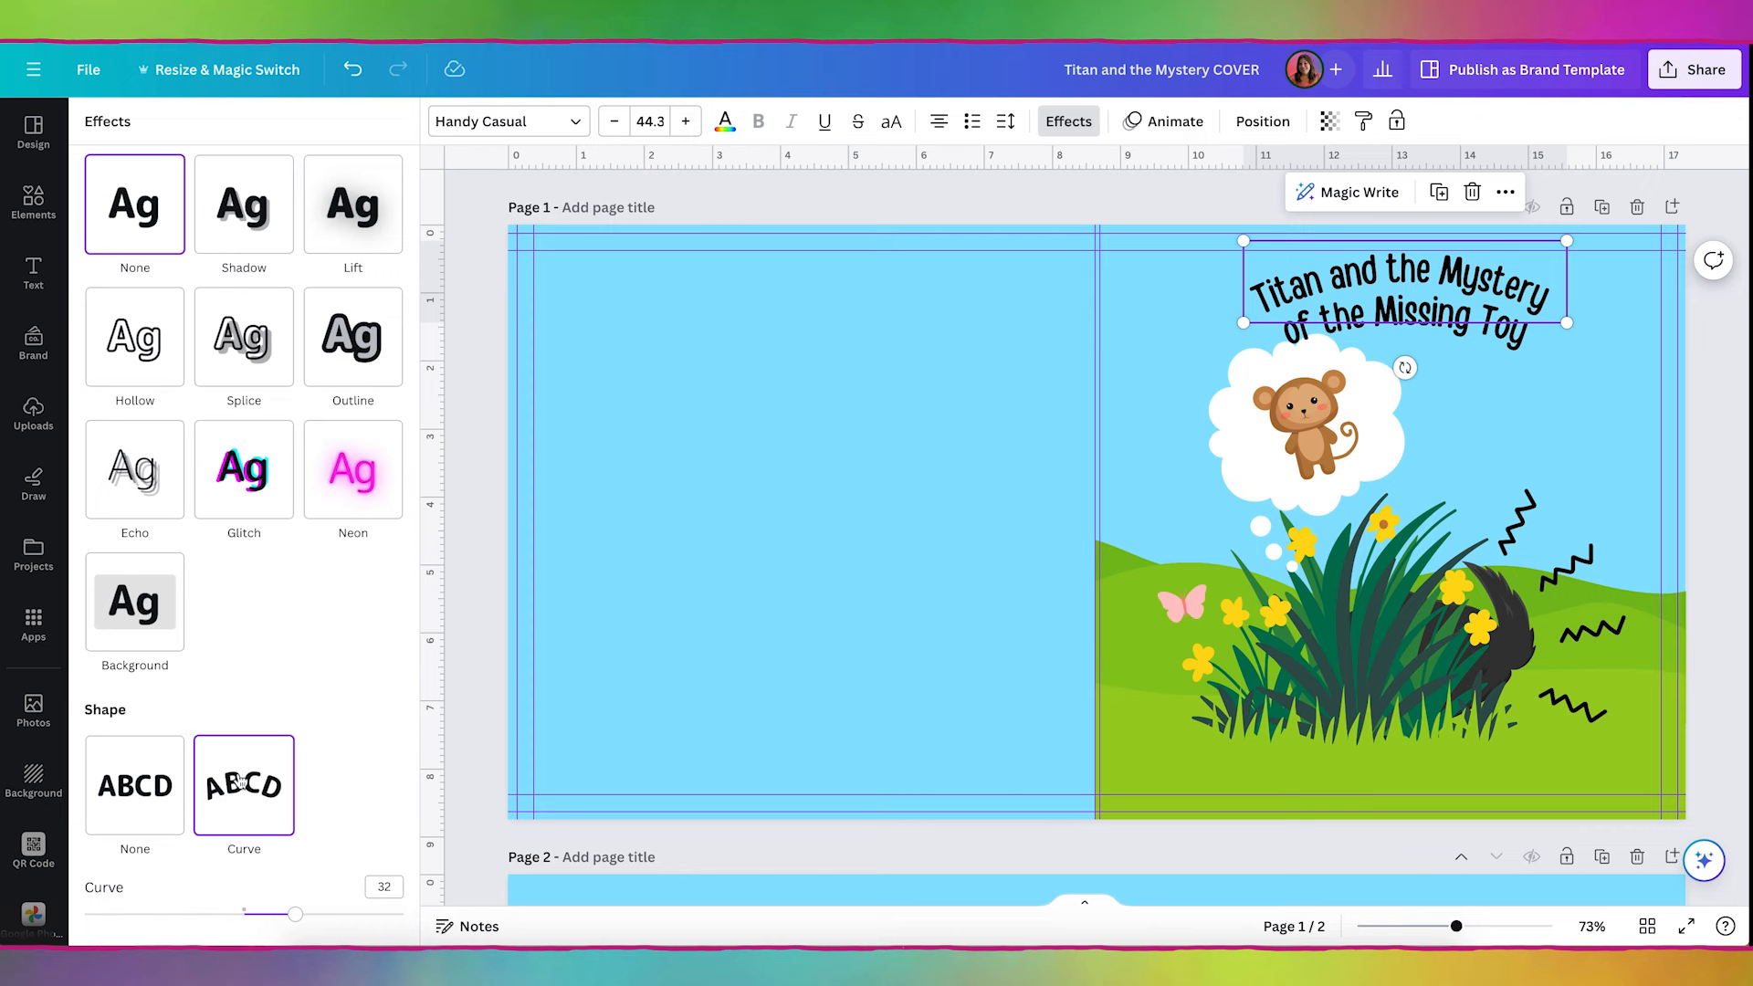
click(1721, 385)
Step: Move the monkey thought bubble so it sits beneath the title on the front cover
click(1297, 441)
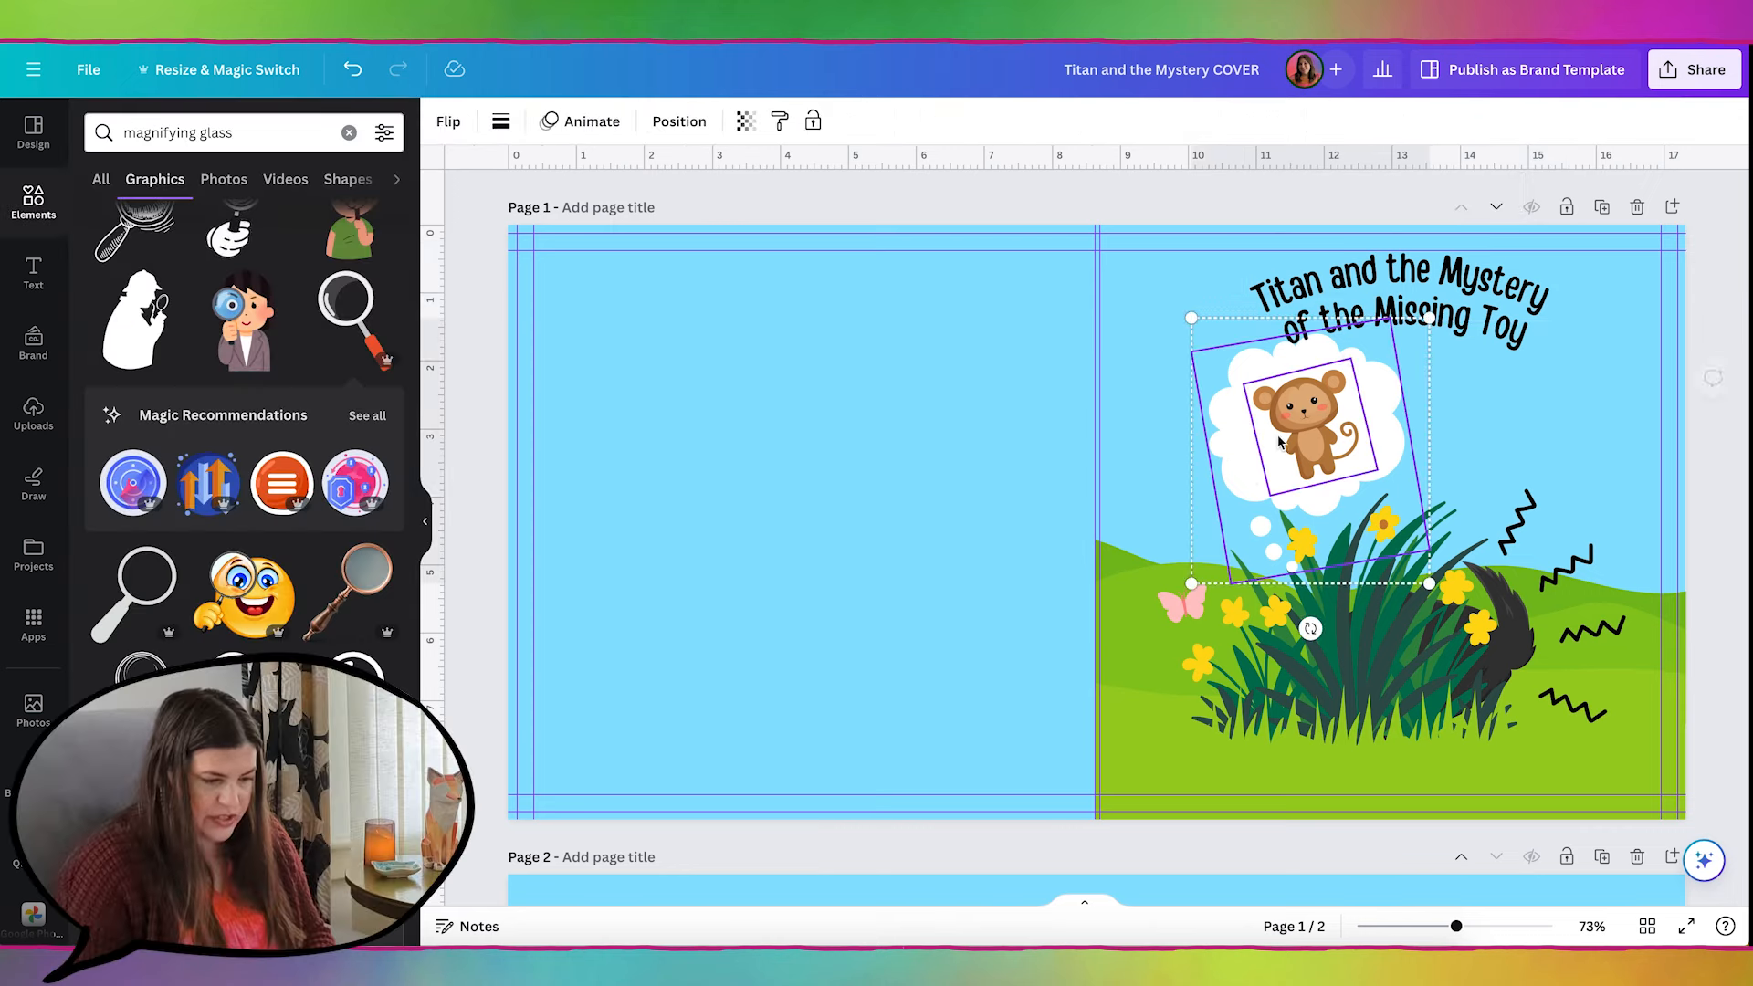
drag(1297, 441, 1381, 450)
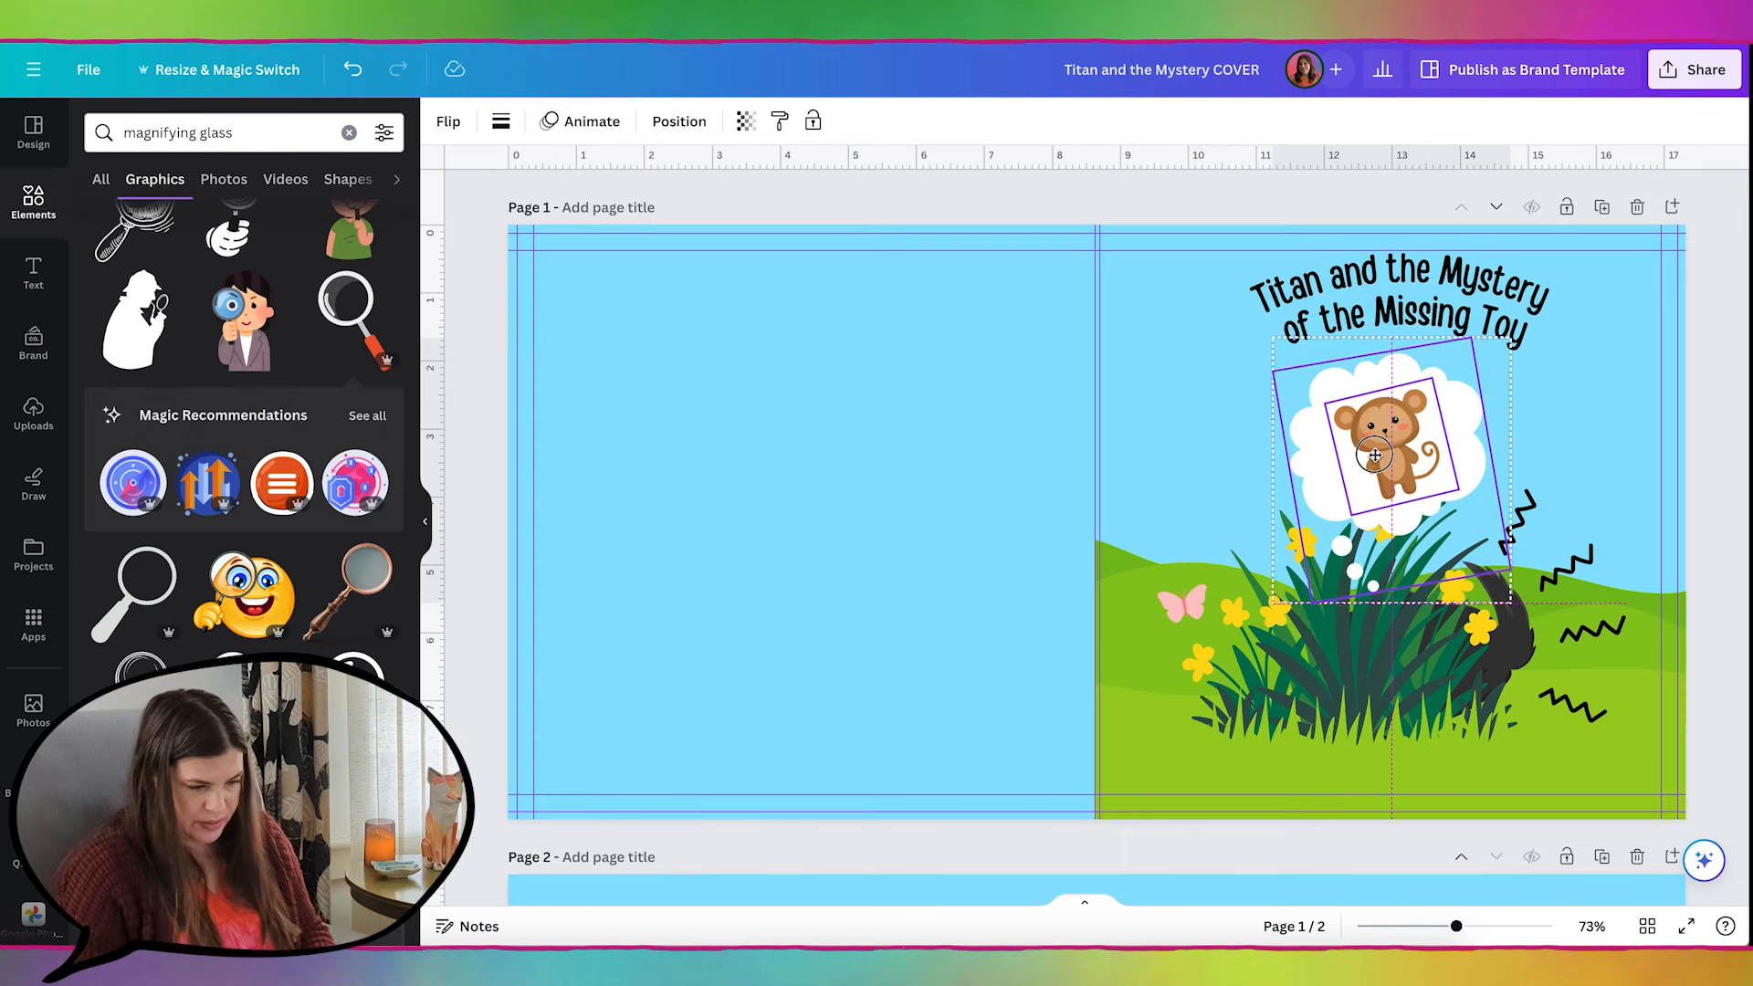
click(1700, 484)
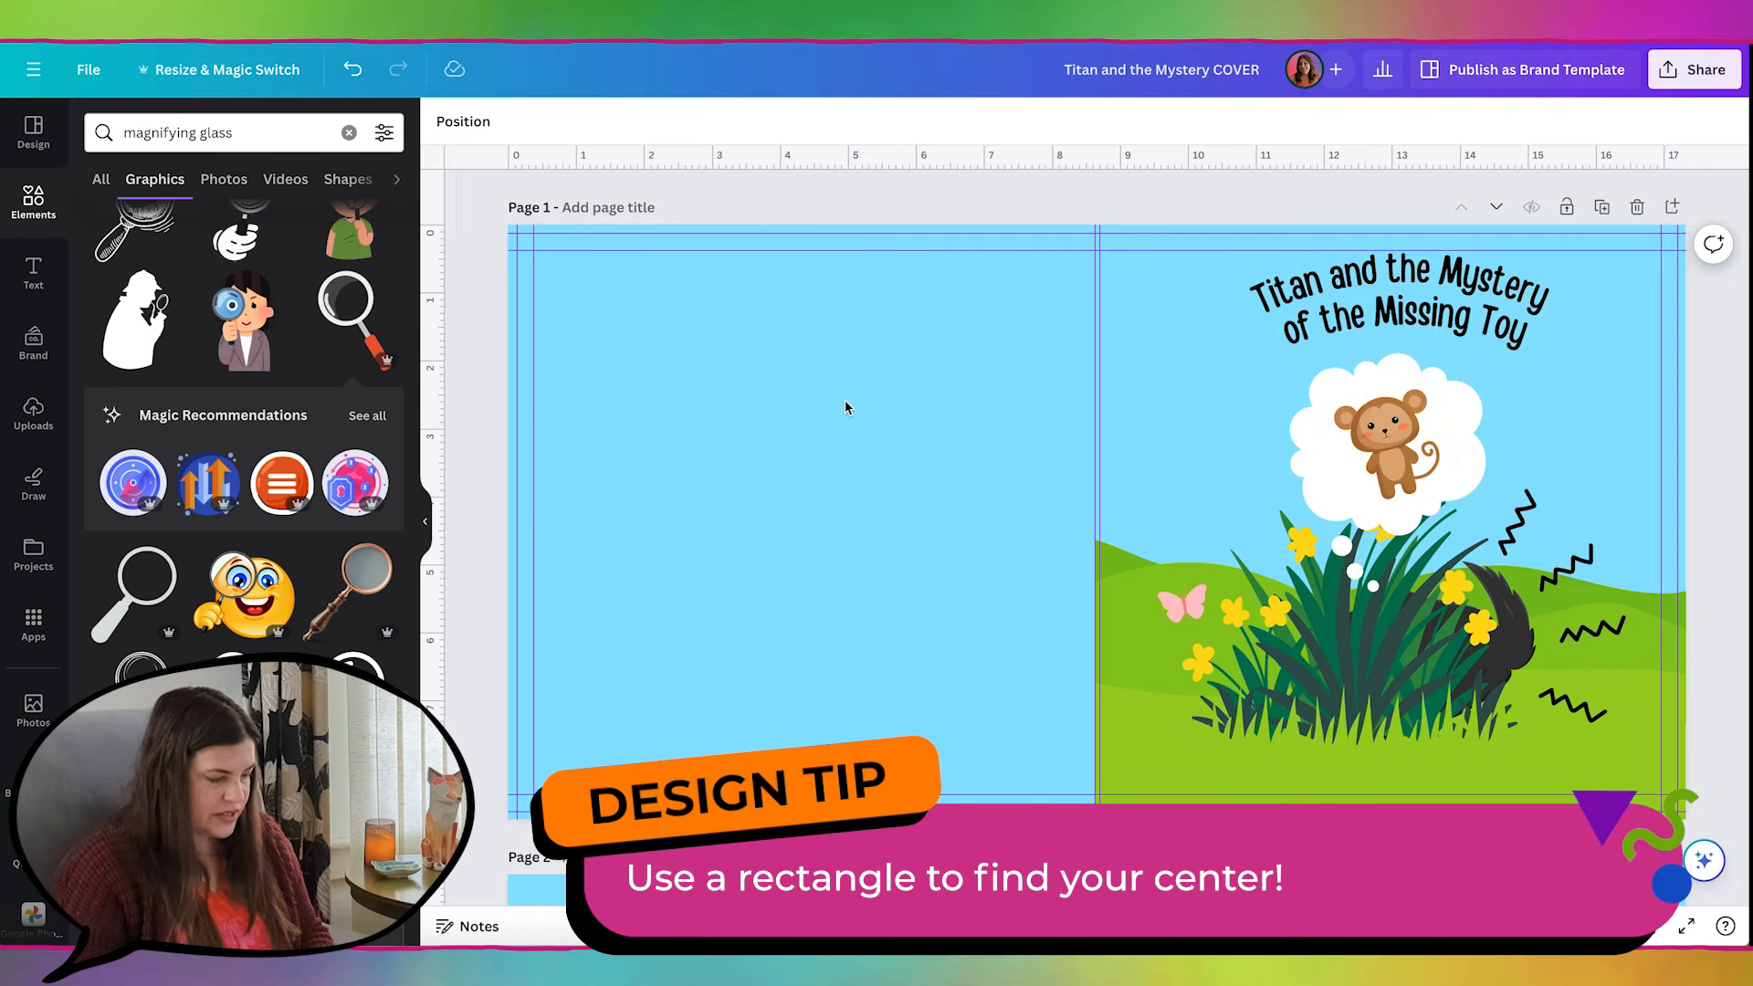
Step: Add a rectangle spanning the front cover between the spine and trim guides, and place a vertical guide at its center
key(r)
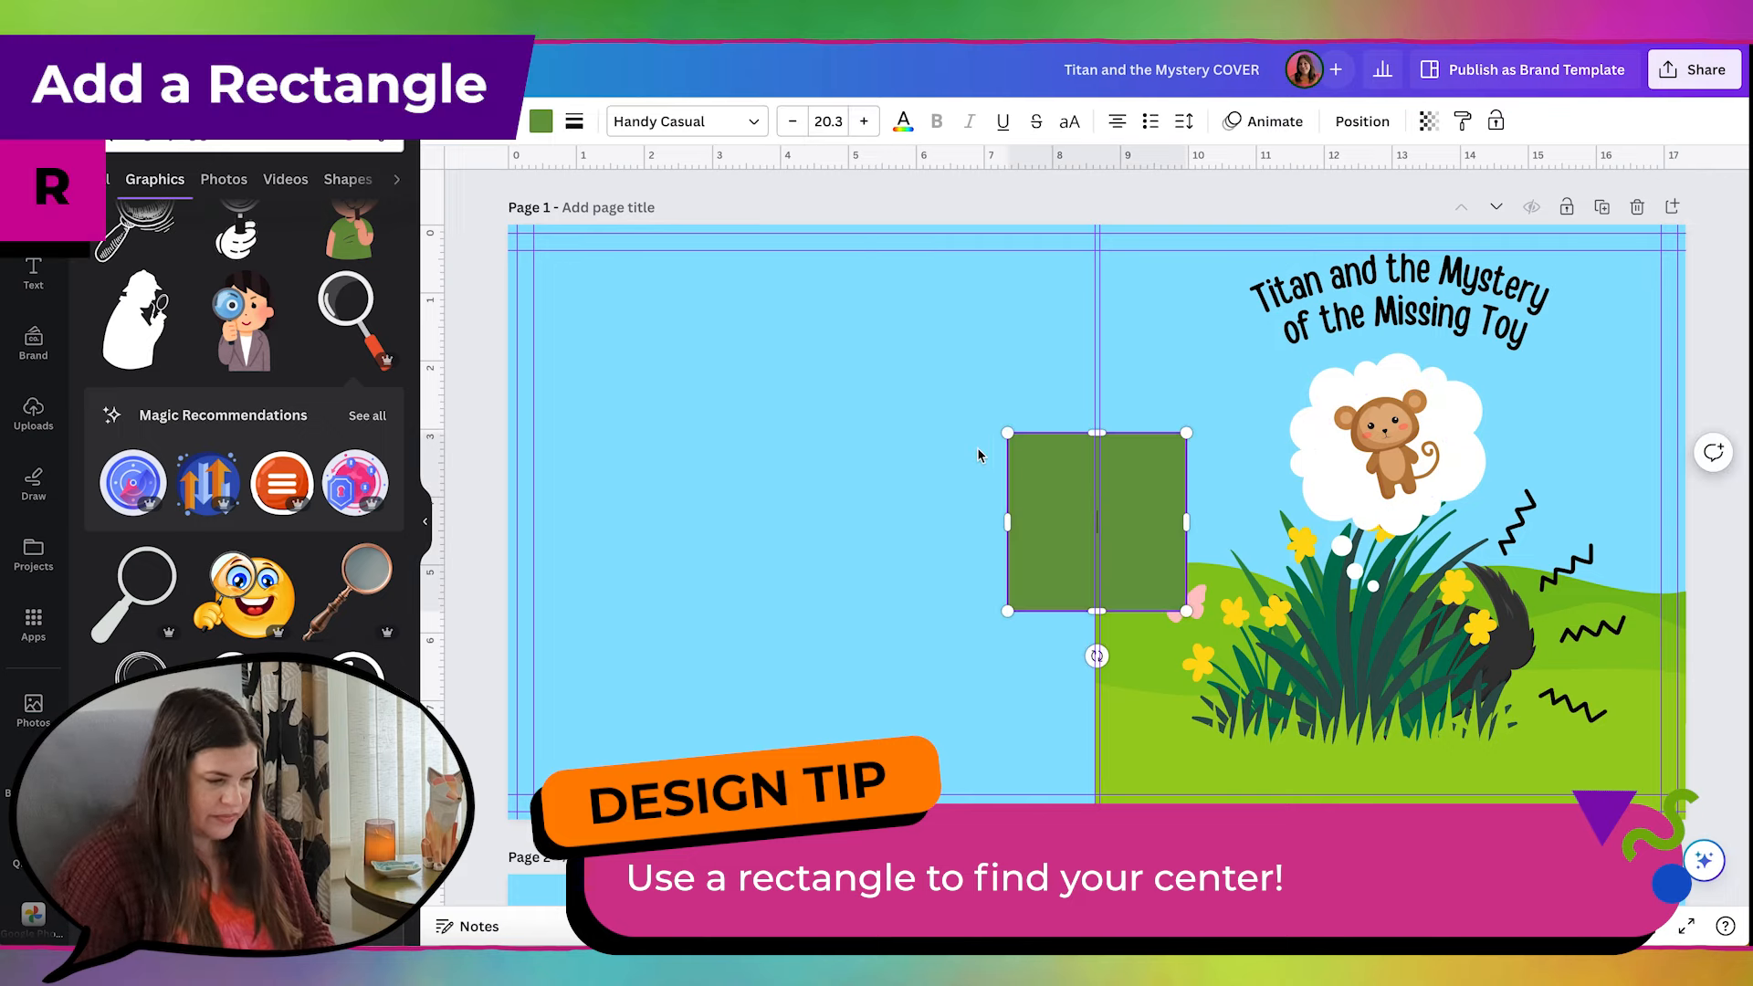
drag(1023, 486, 1115, 383)
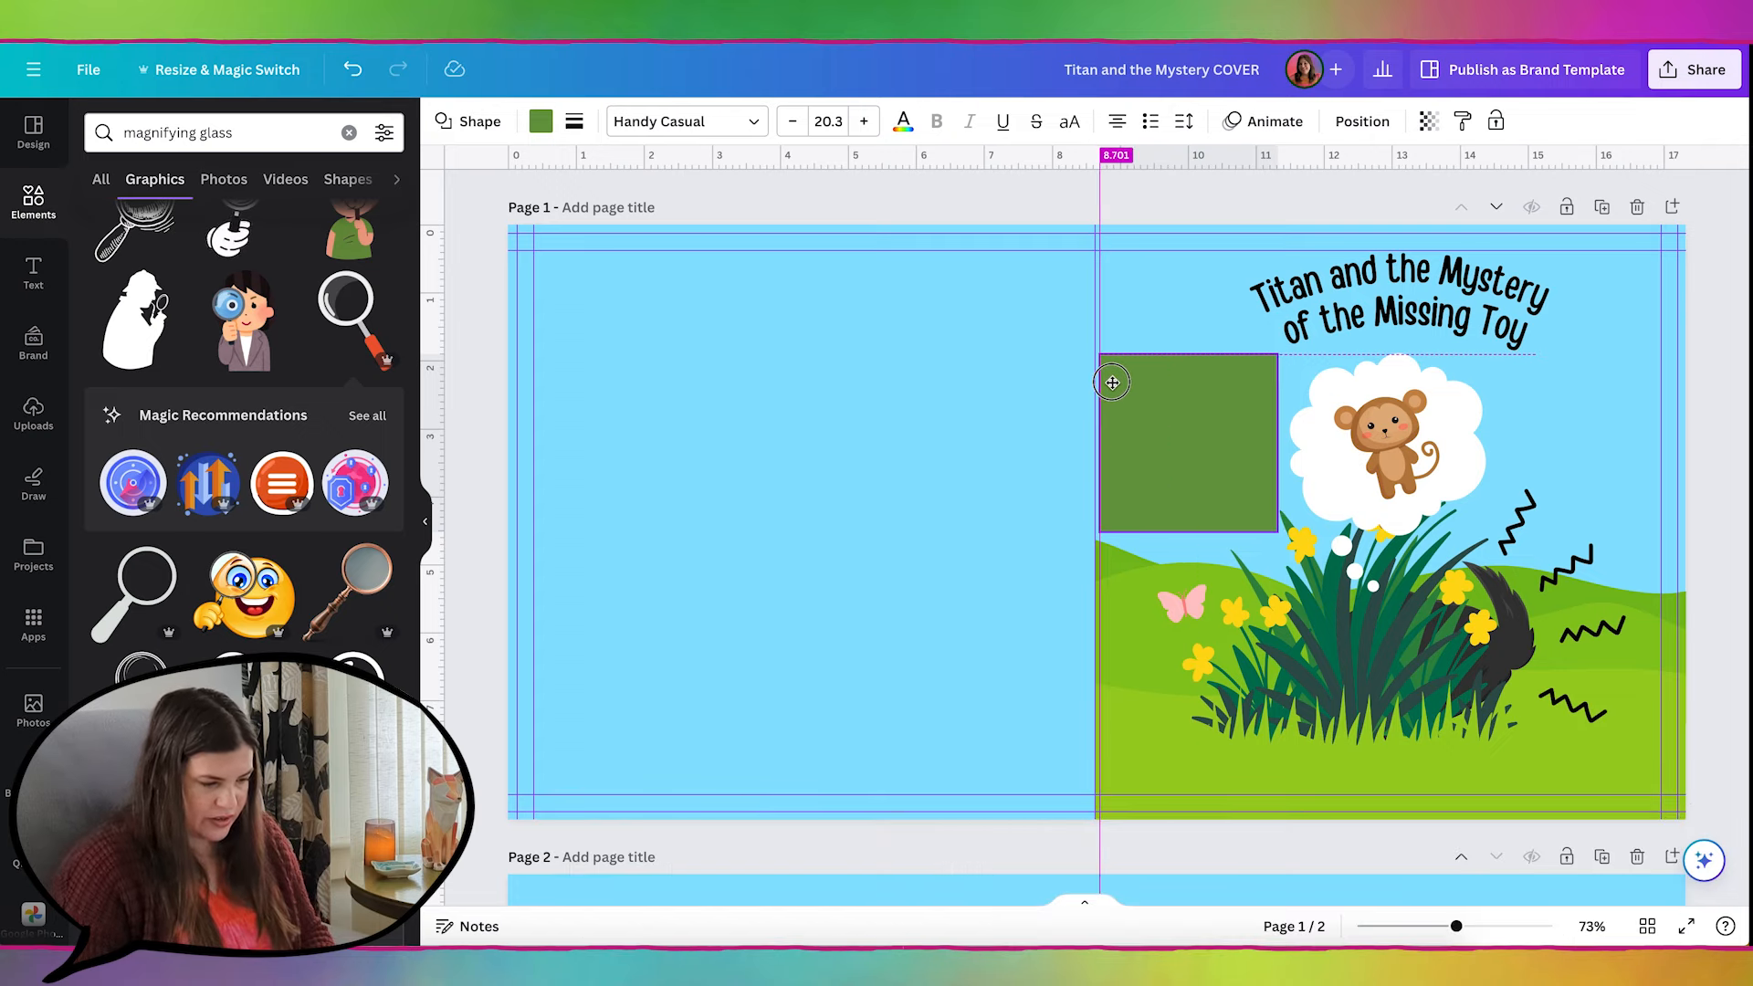
drag(1280, 443, 1698, 430)
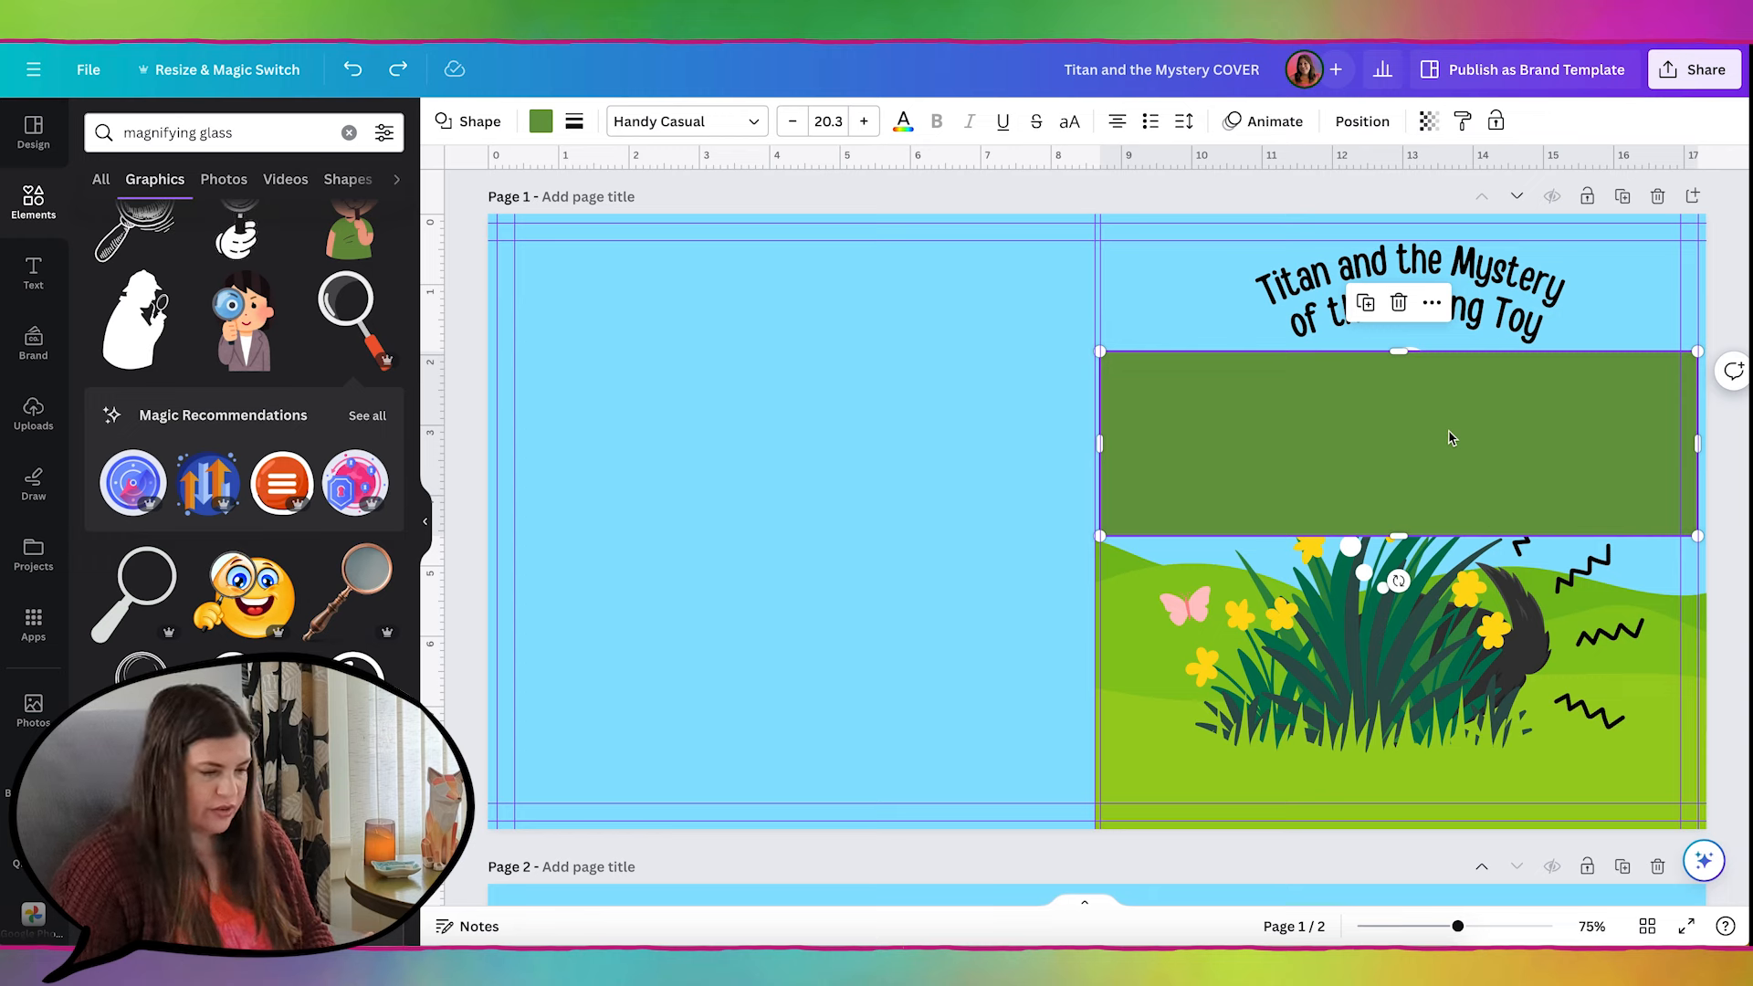
drag(439, 453, 1401, 427)
Step: Move the measuring rectangle onto the back cover, place a vertical guide at its center, and delete the rectangle
drag(1580, 403, 977, 441)
drag(435, 458, 795, 461)
key(Delete)
Step: Nudge the monkey and thought bubble slightly right to align them with the front cover's center guide
click(1406, 429)
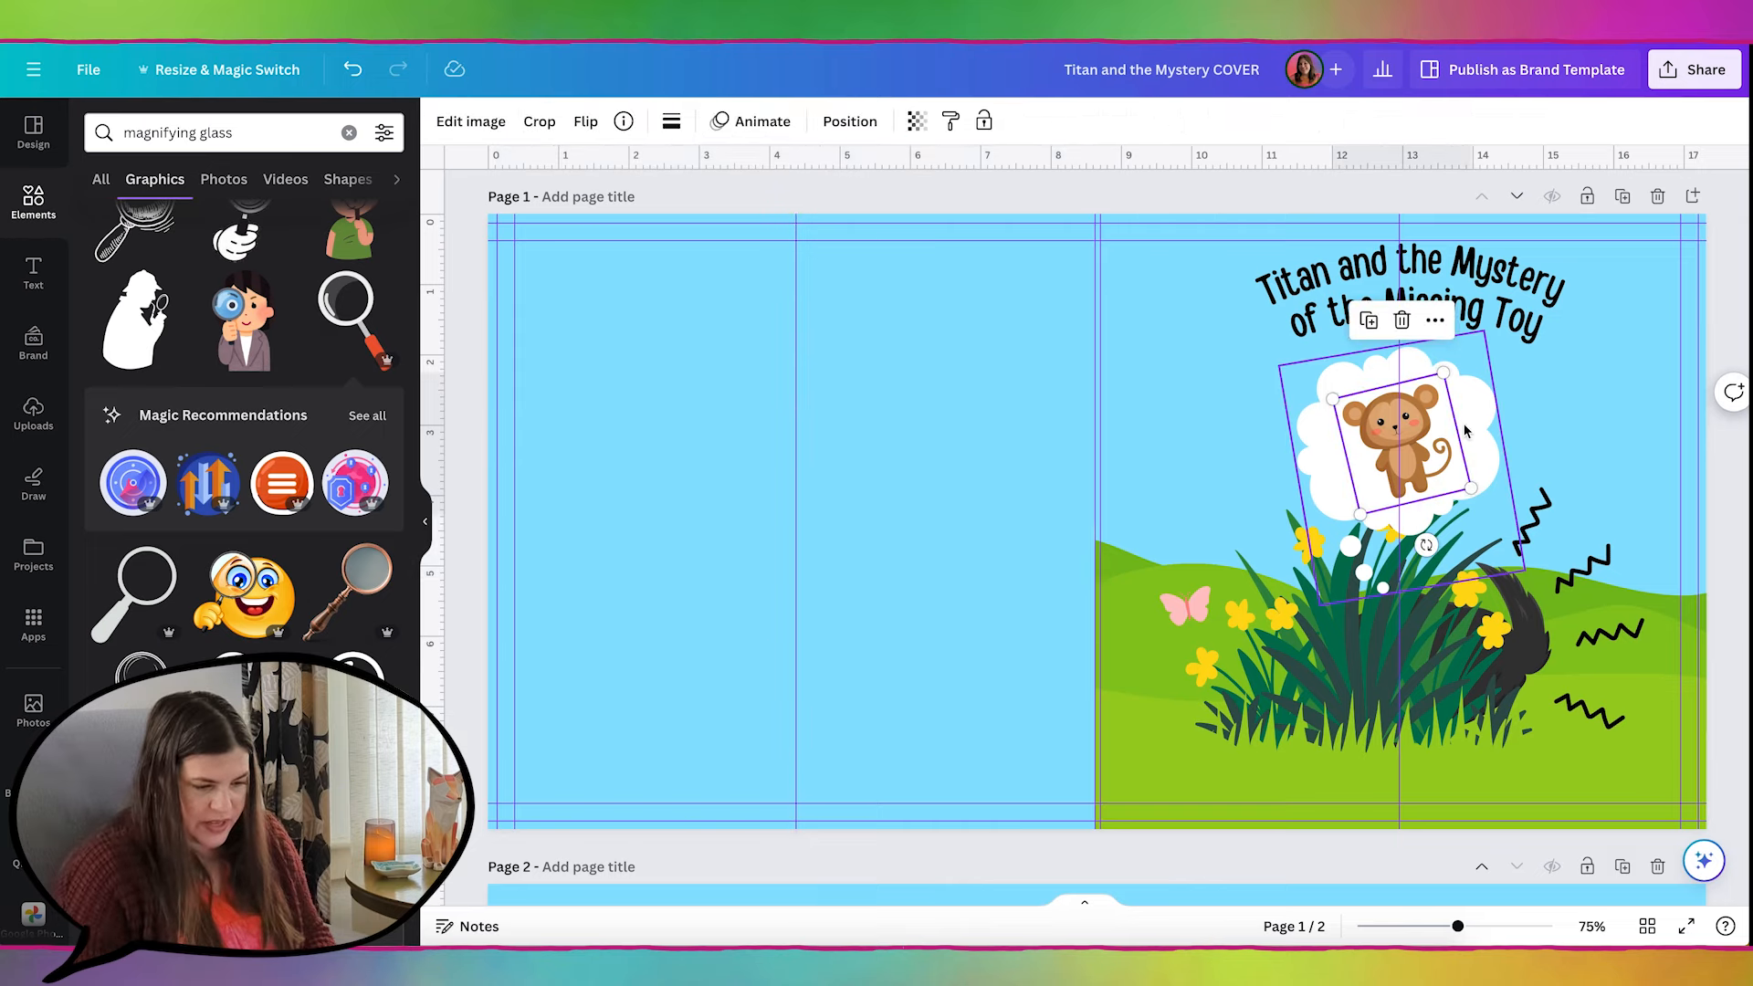
drag(1410, 429, 1427, 429)
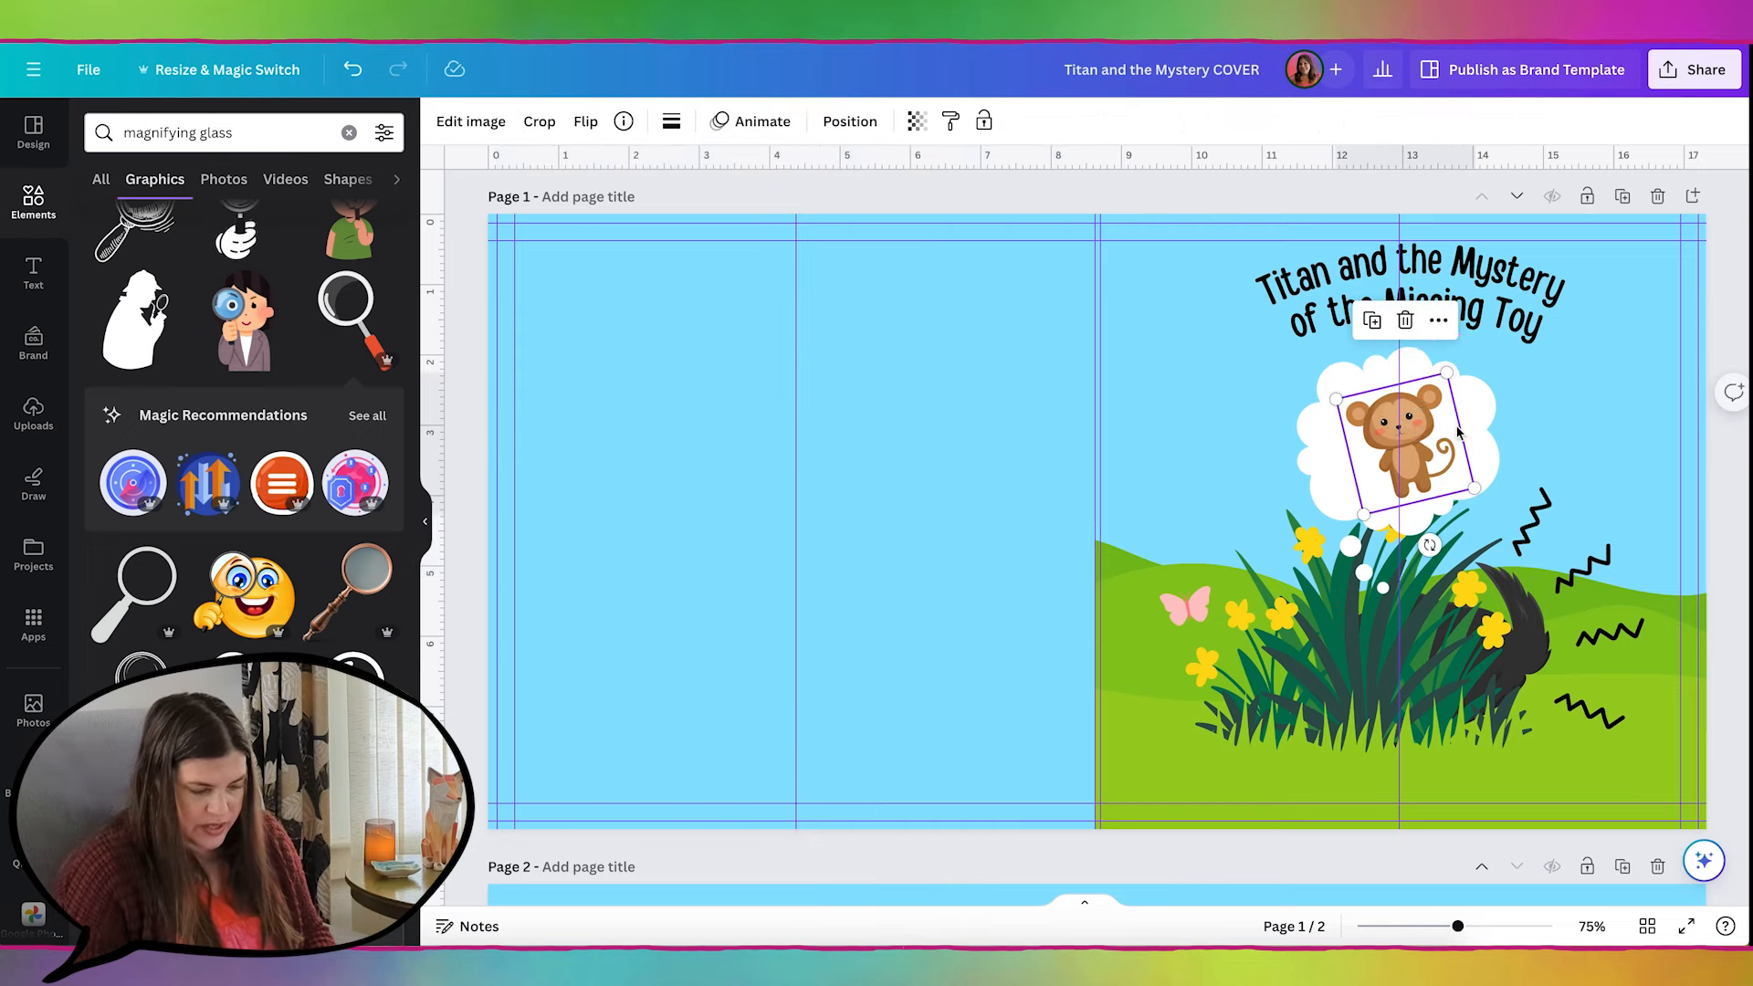
click(1489, 425)
Step: Center both title lines on the front cover's vertical guide and place the author byline centered beneath the grass
click(1479, 269)
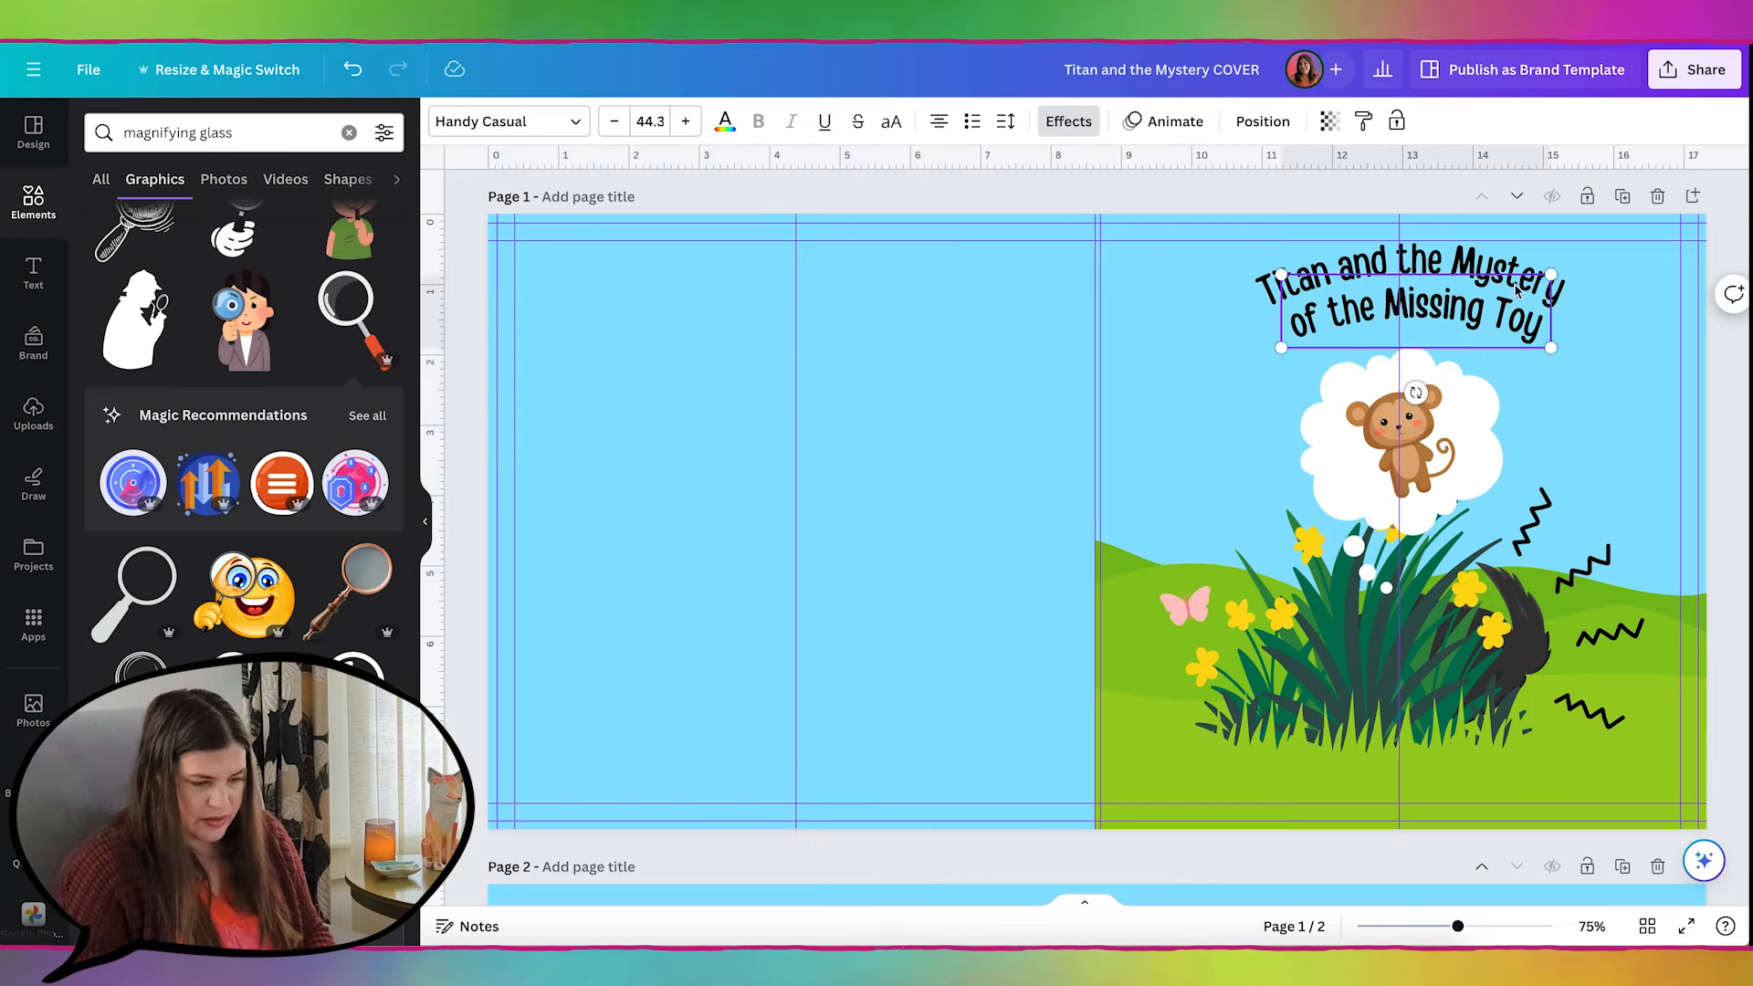
drag(1483, 302, 1469, 302)
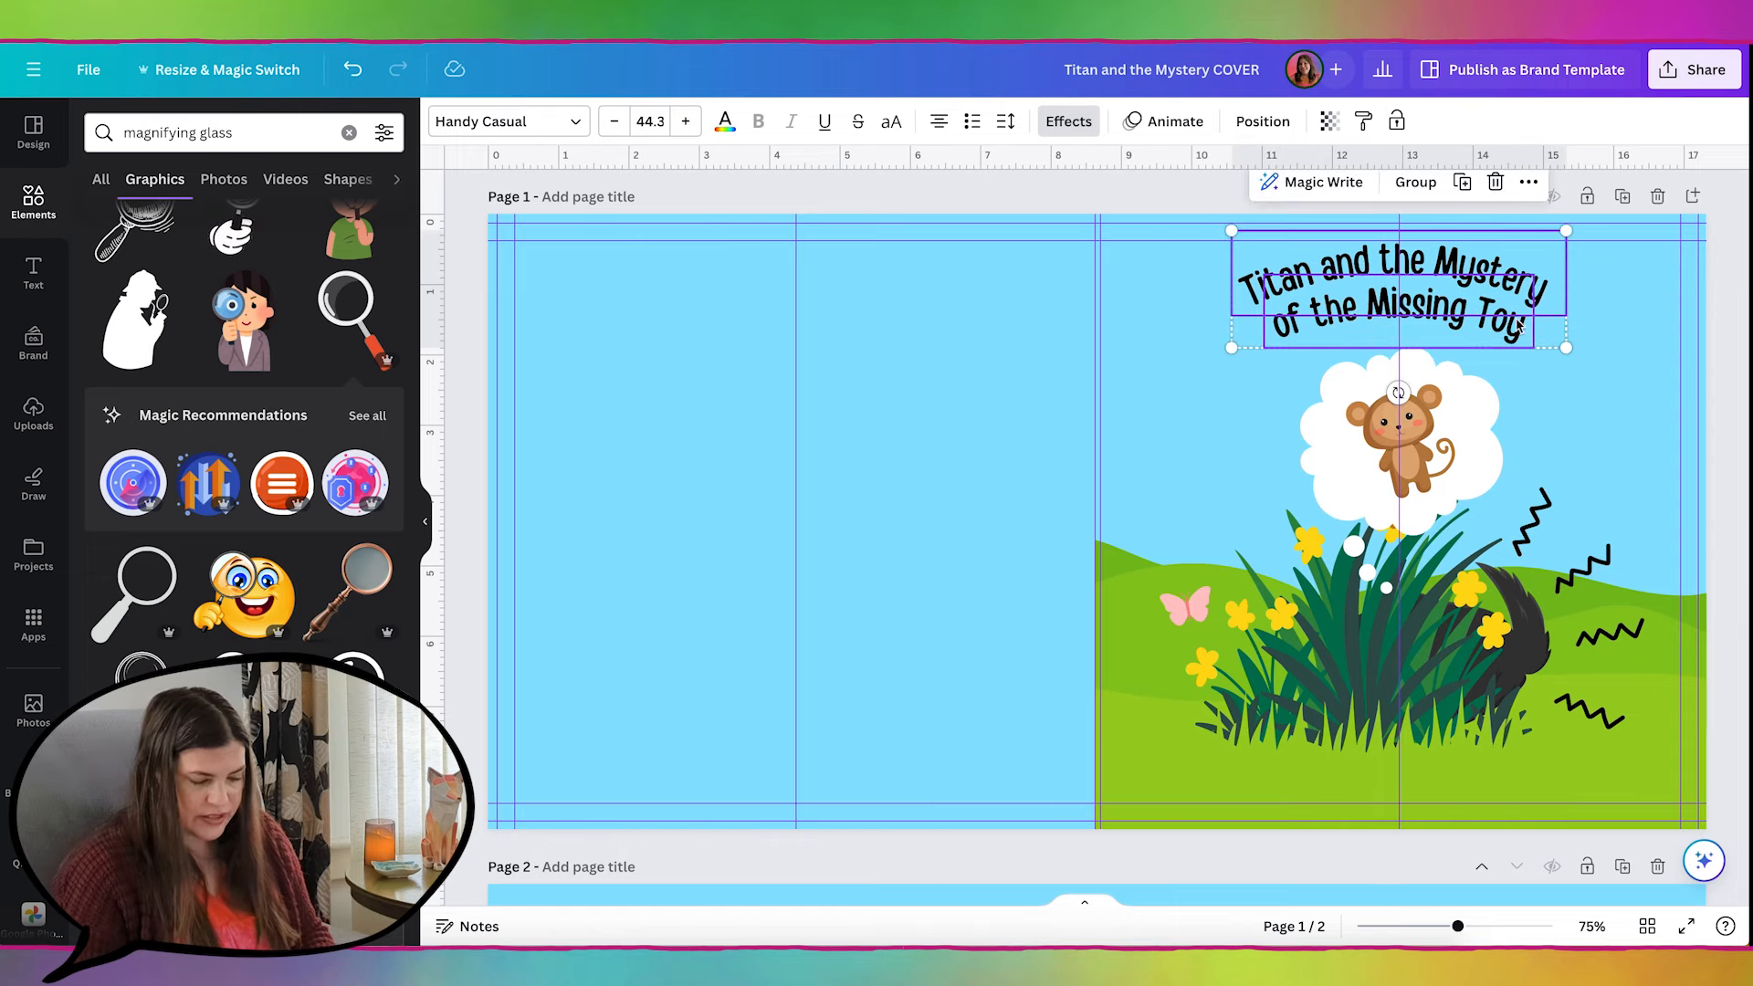
click(1597, 405)
drag(772, 207, 1387, 786)
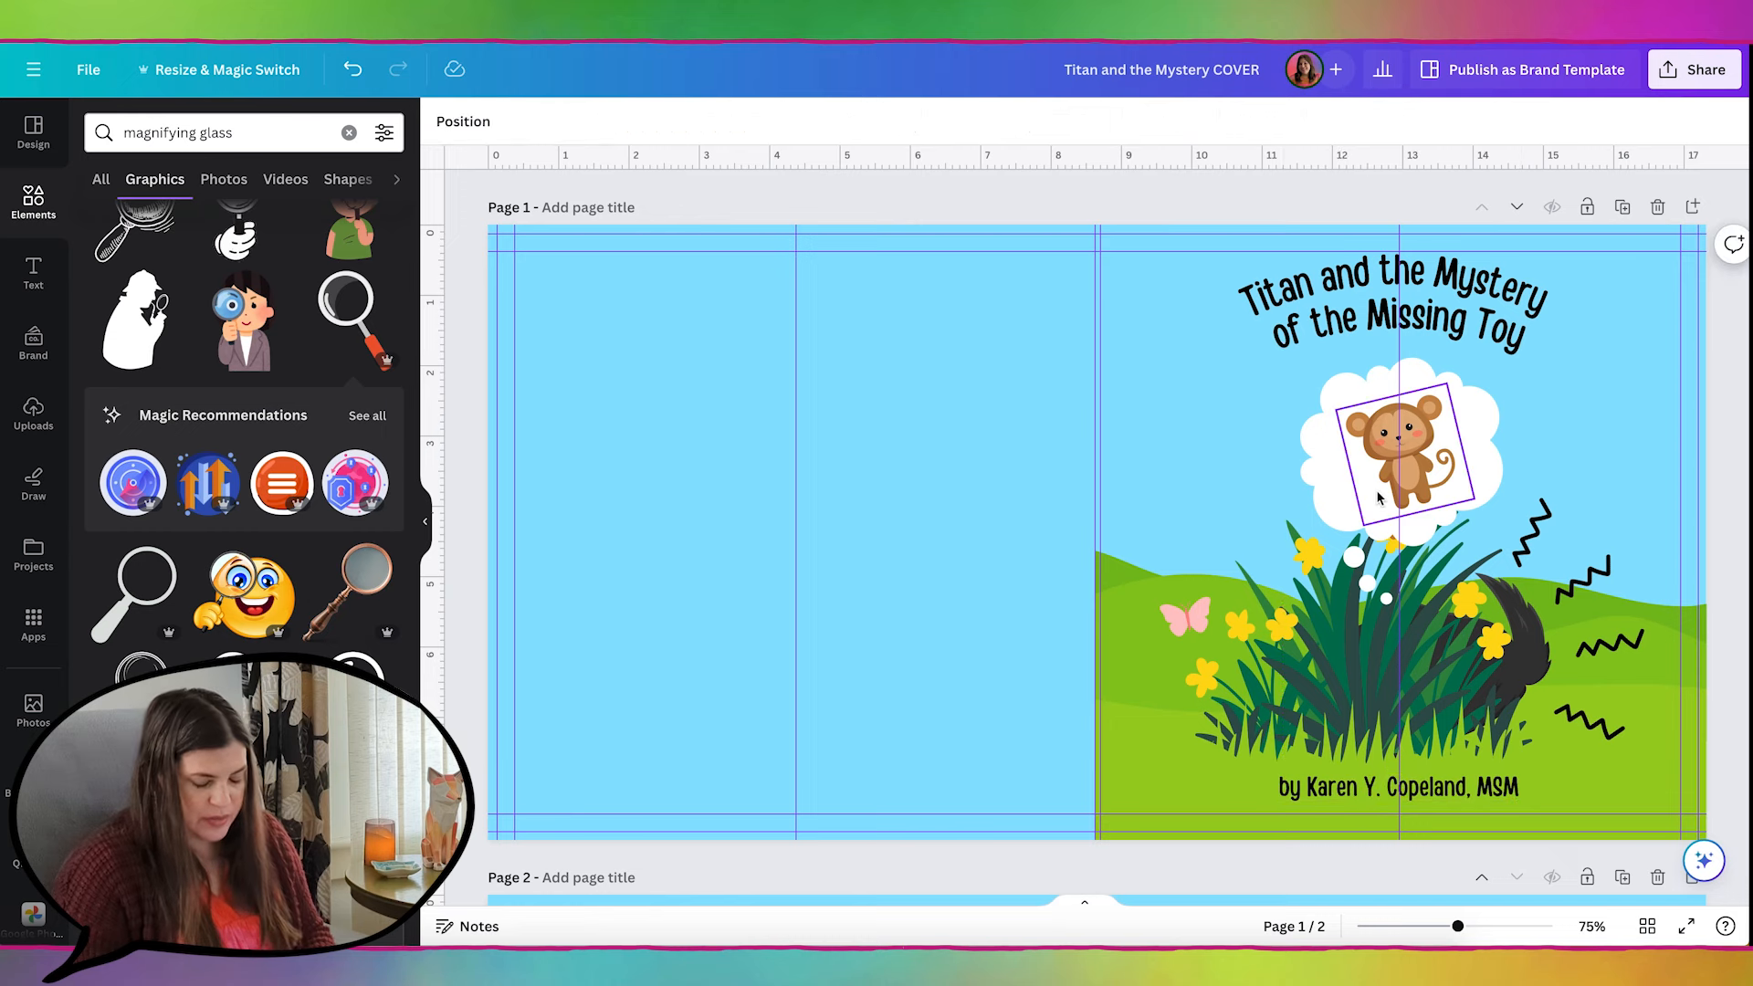
Step: Paste the circular "Based on Titan the Shih Tzu" photo badge into the front cover's lower right corner and move the squiggle lines clear of it
key(super+v)
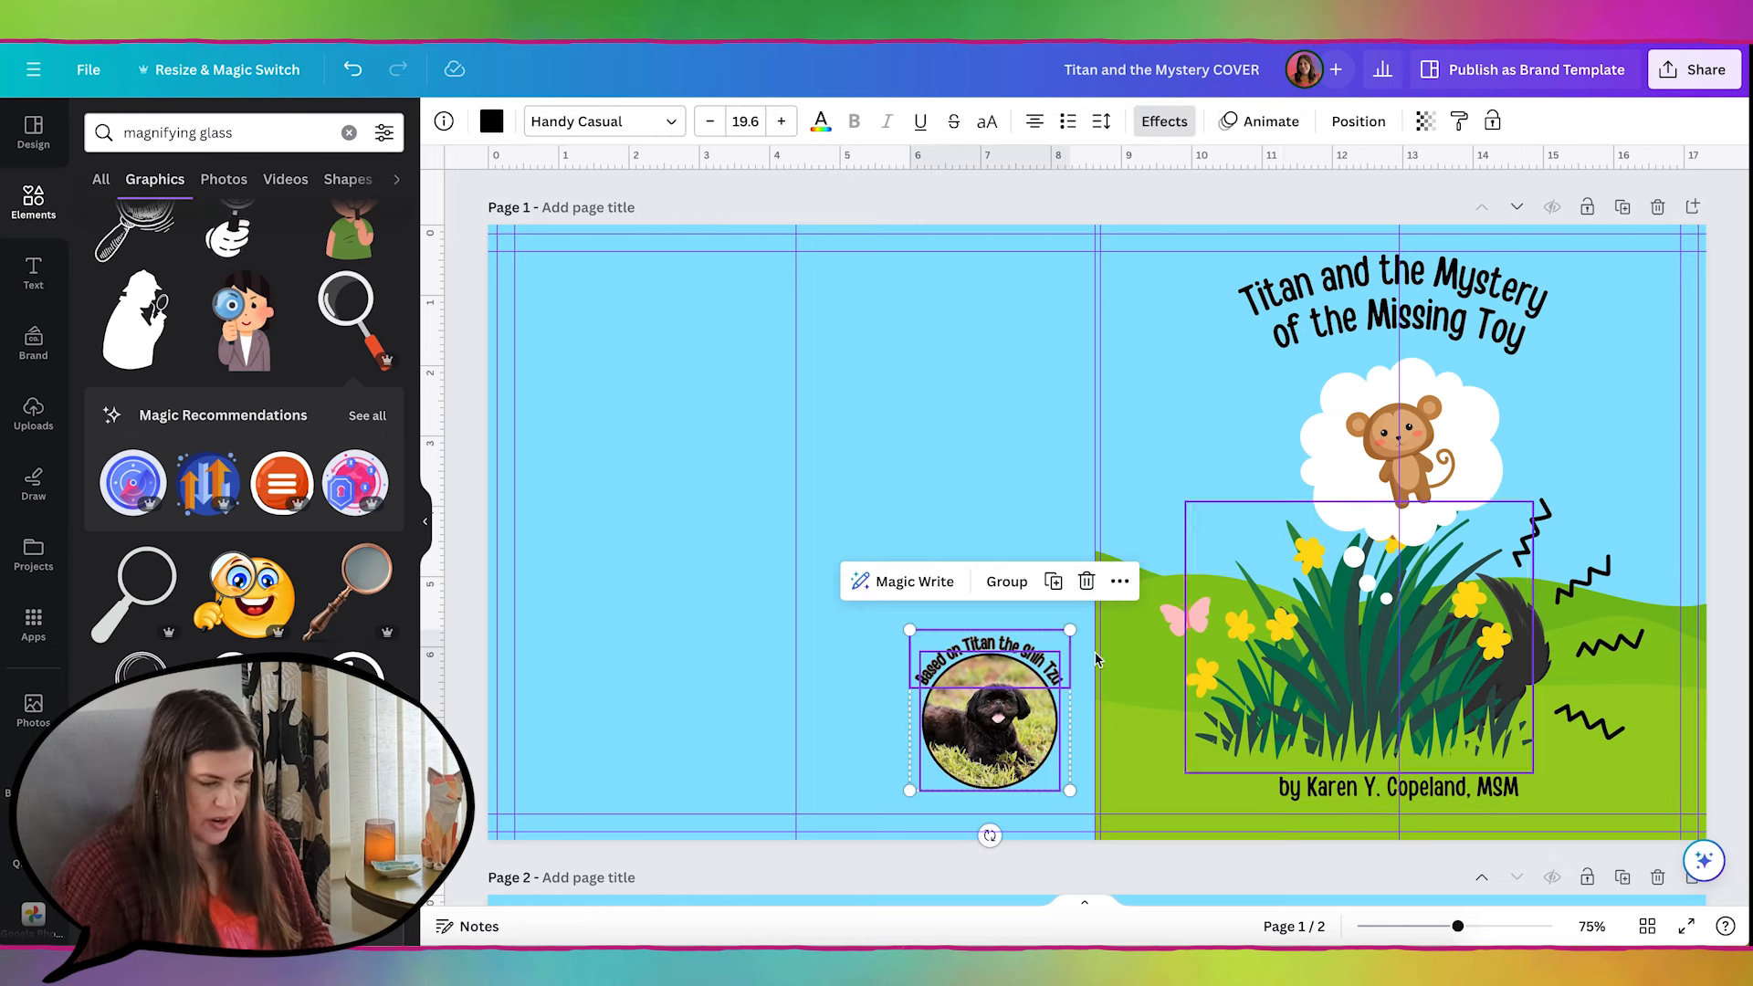
drag(1001, 717, 1616, 701)
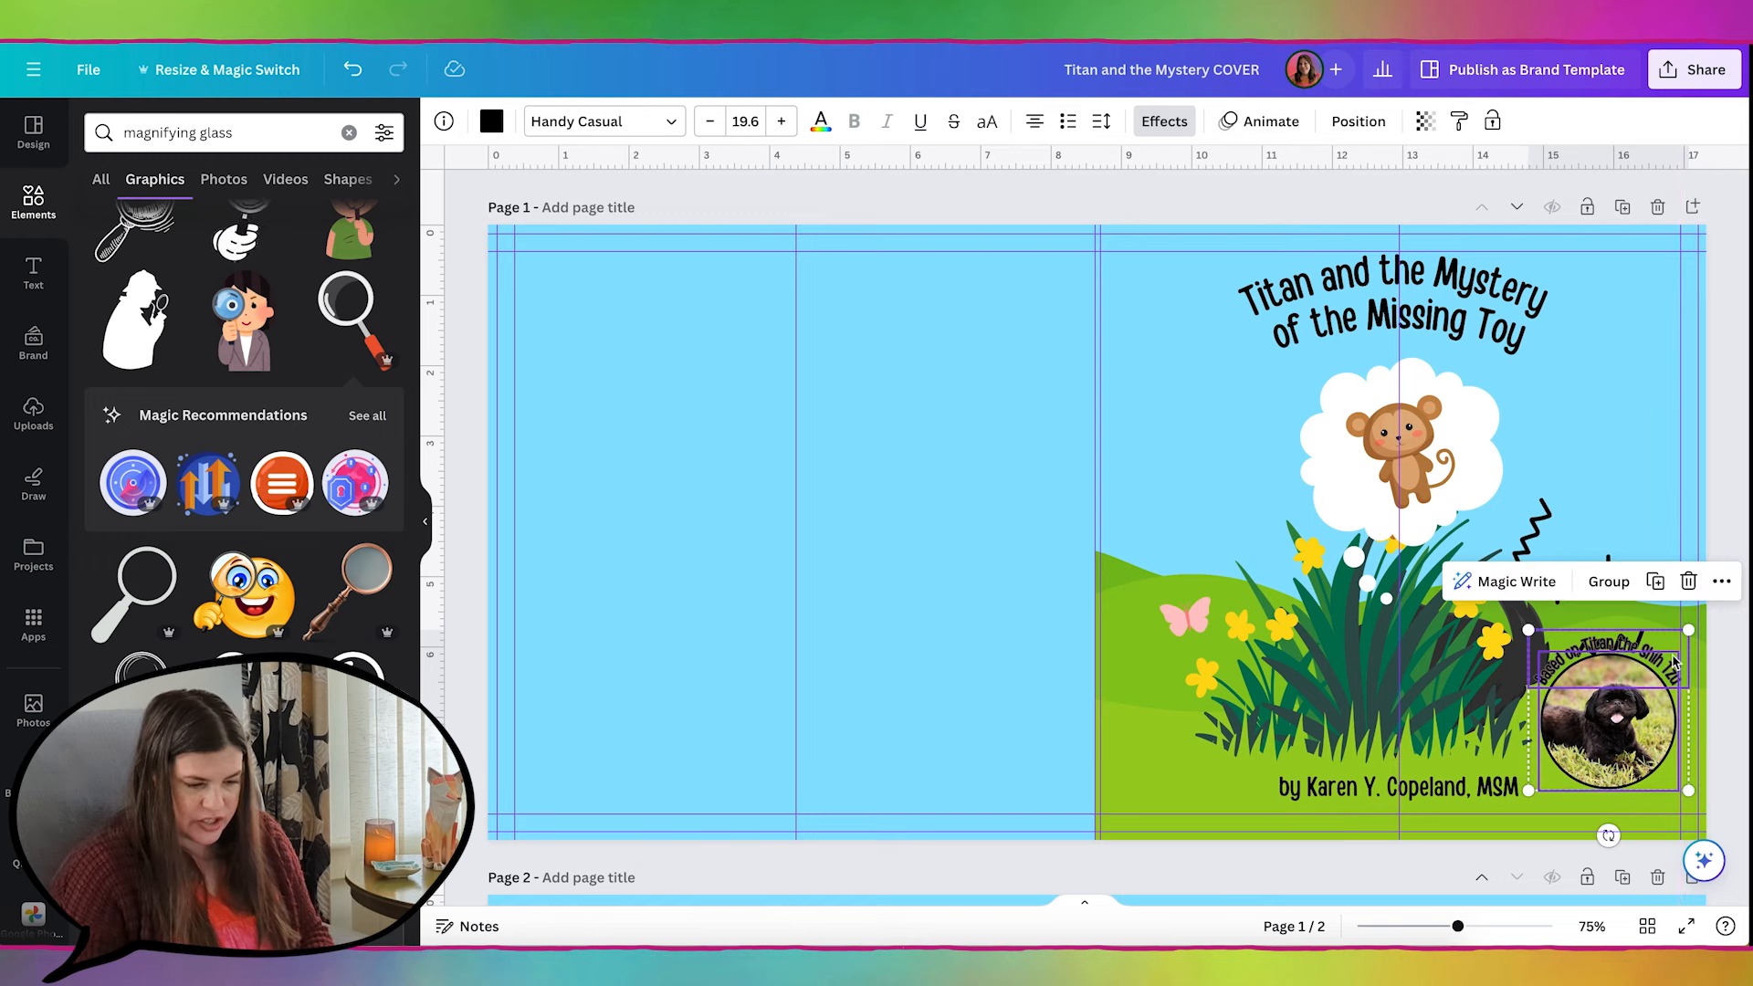
click(1735, 483)
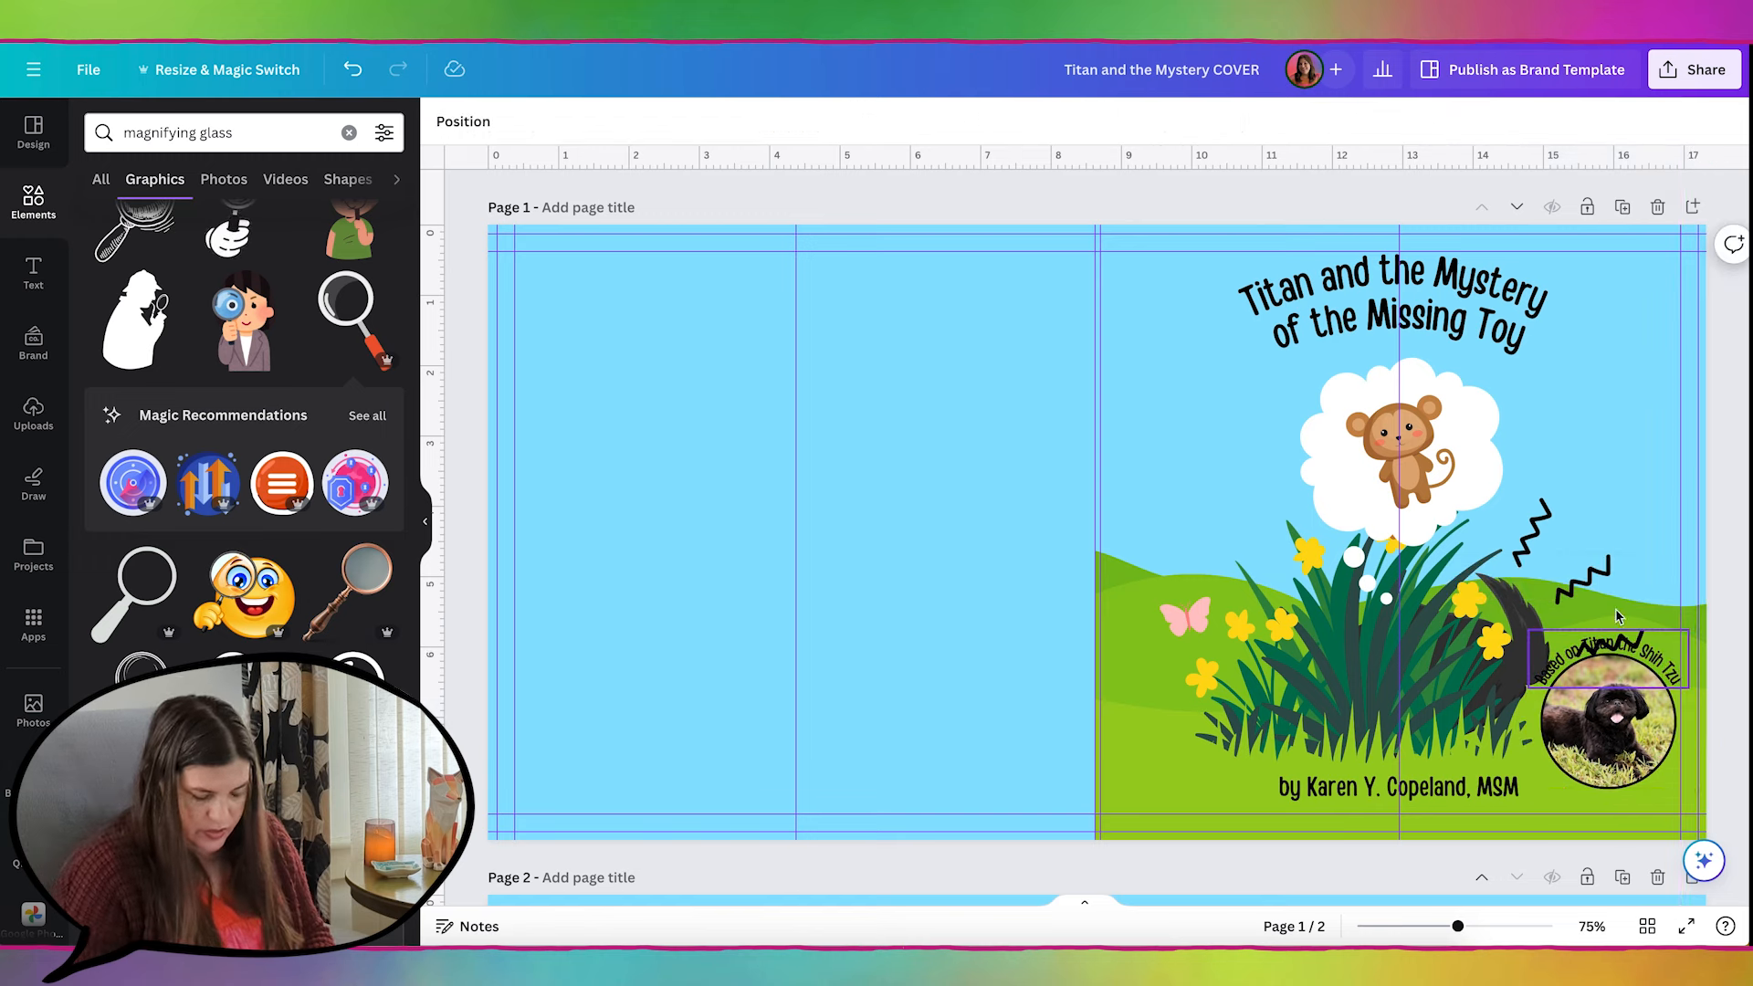
drag(1641, 632, 1621, 610)
Step: Switch page 1's background from a solid color to a gradient and open its second color for editing
click(1608, 403)
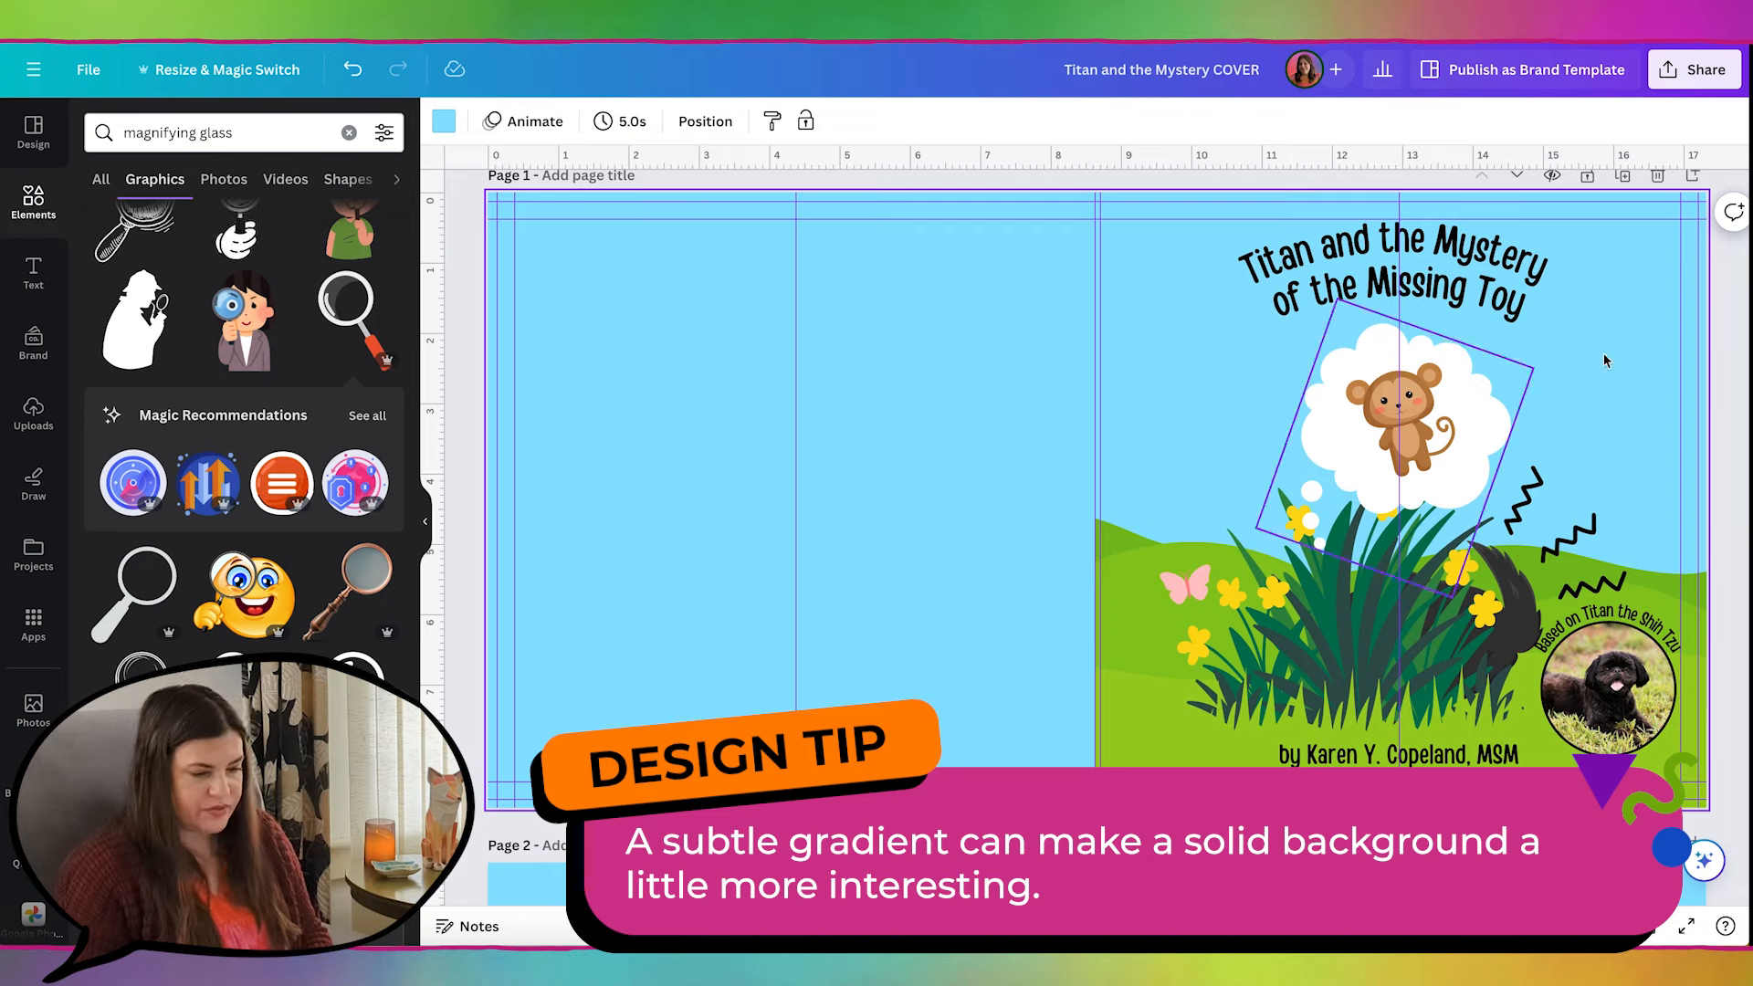
click(445, 122)
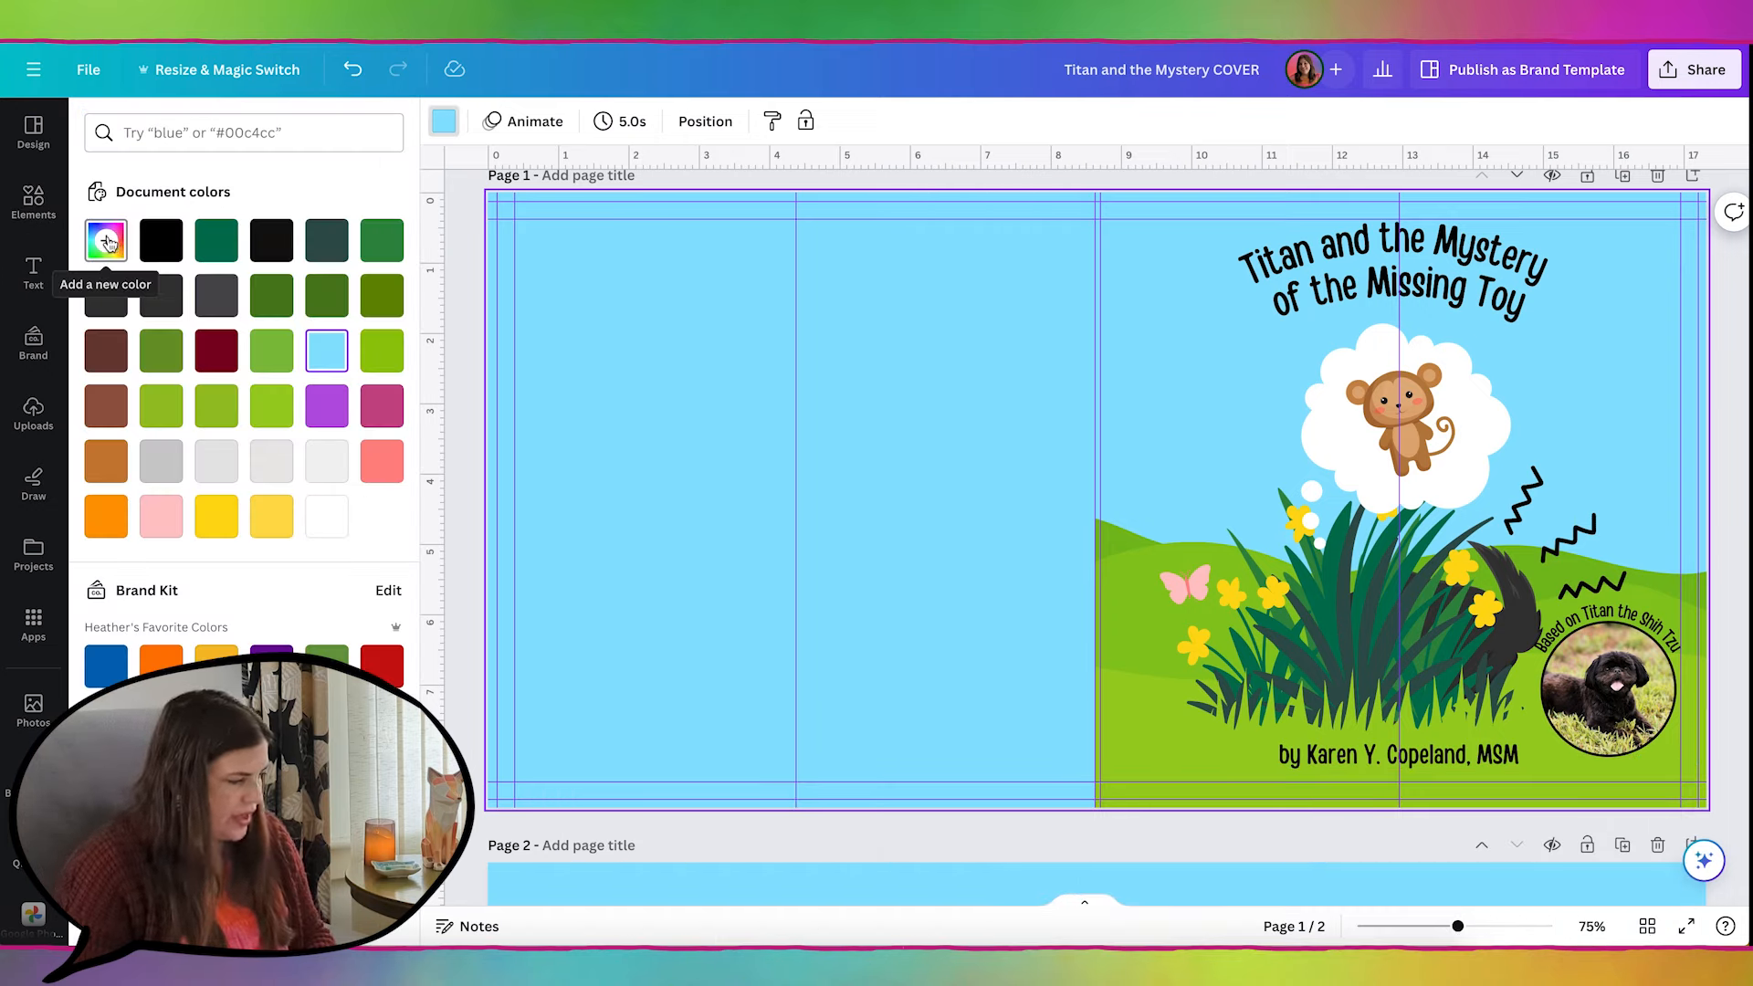
click(106, 241)
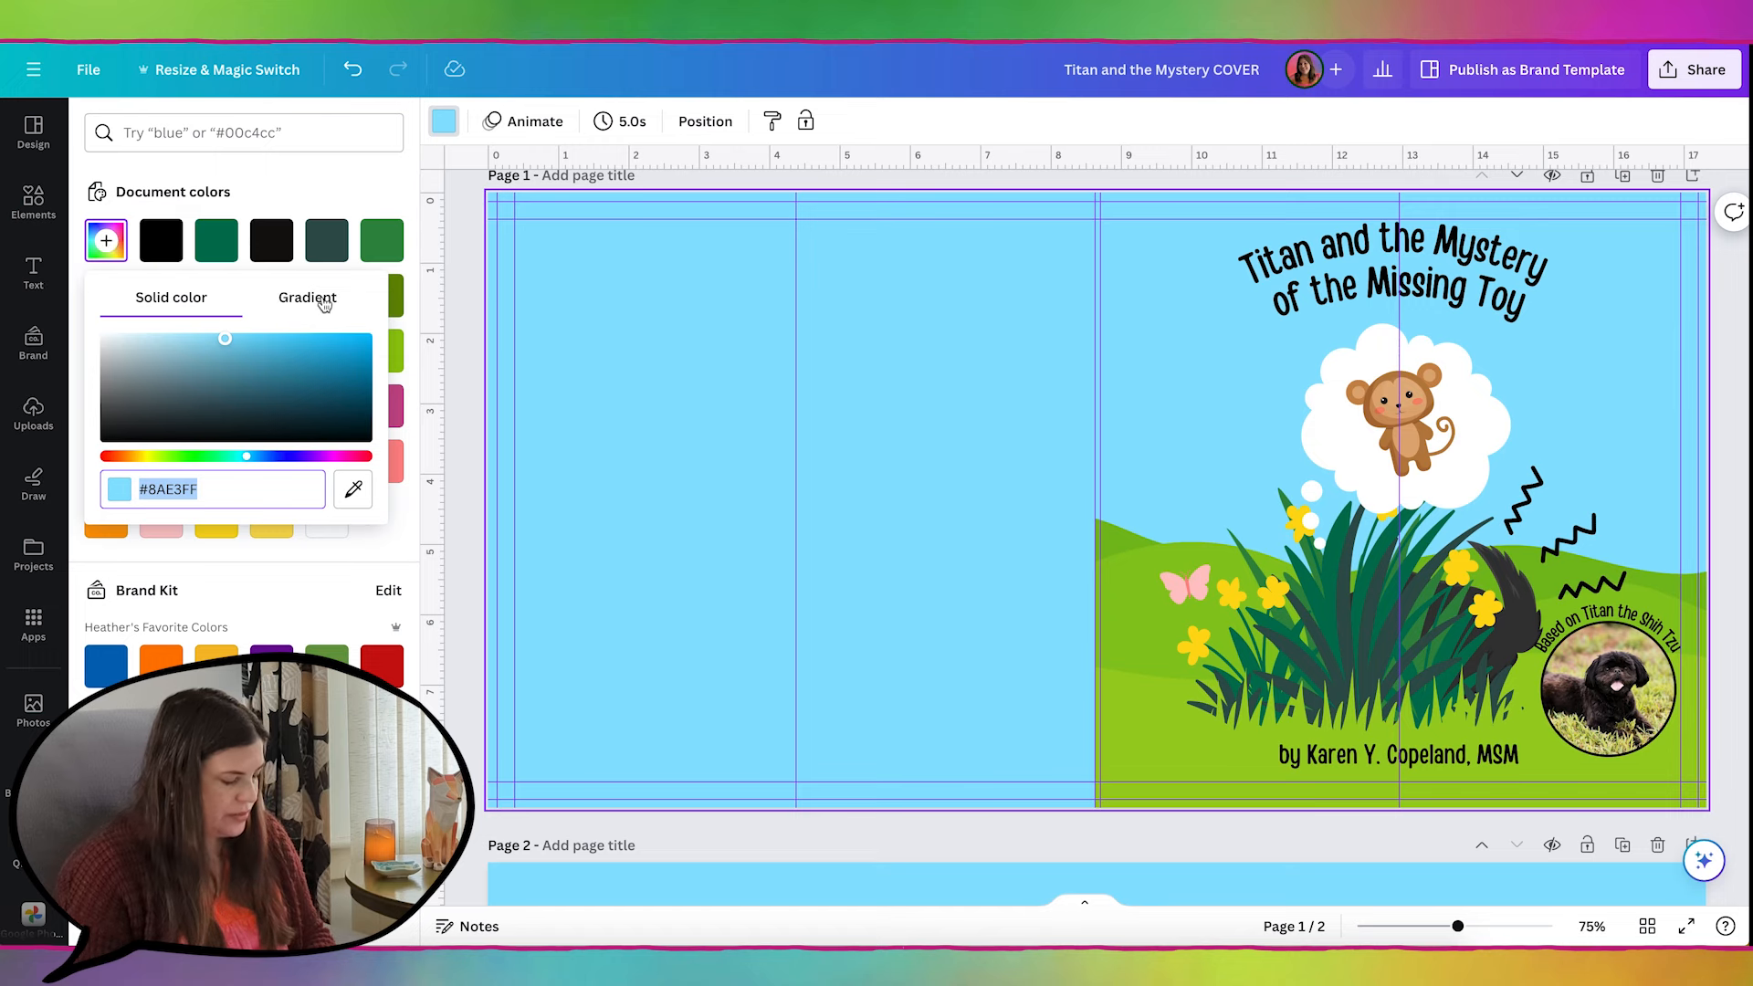
click(325, 305)
click(166, 387)
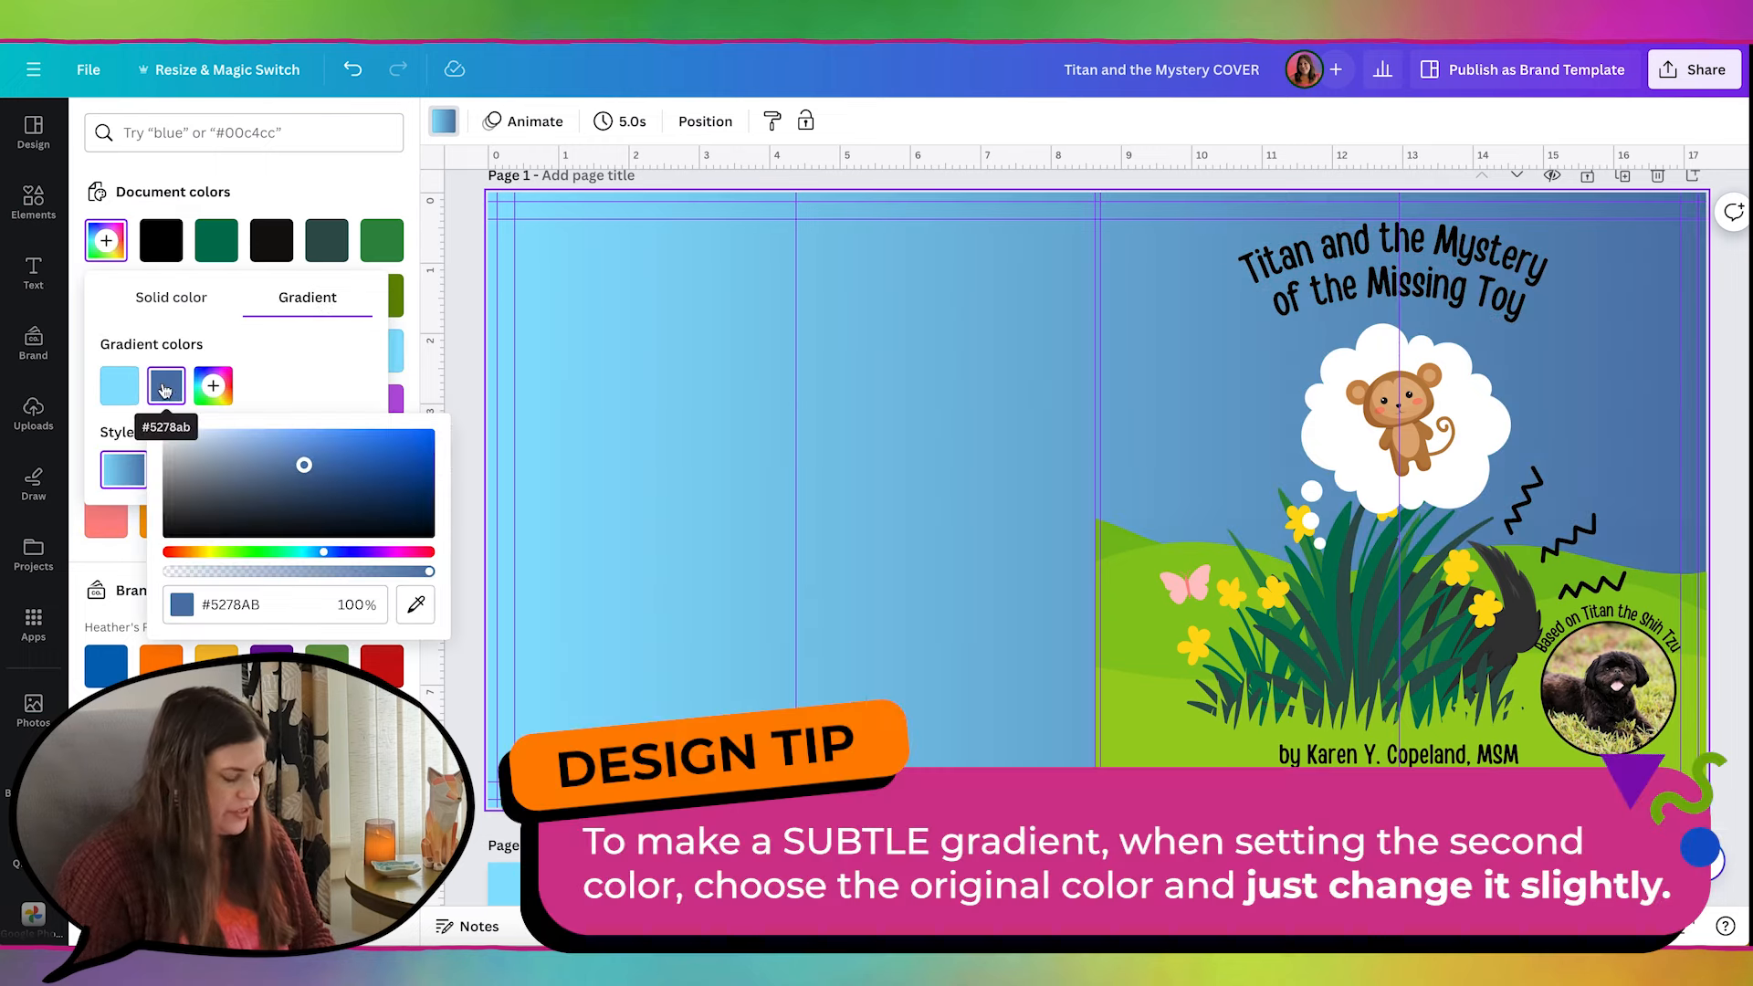
Step: Sample the light blue #8AE3FF as the second gradient color, darken it to #5AAEC8, and apply the top-to-bottom gradient style
click(415, 605)
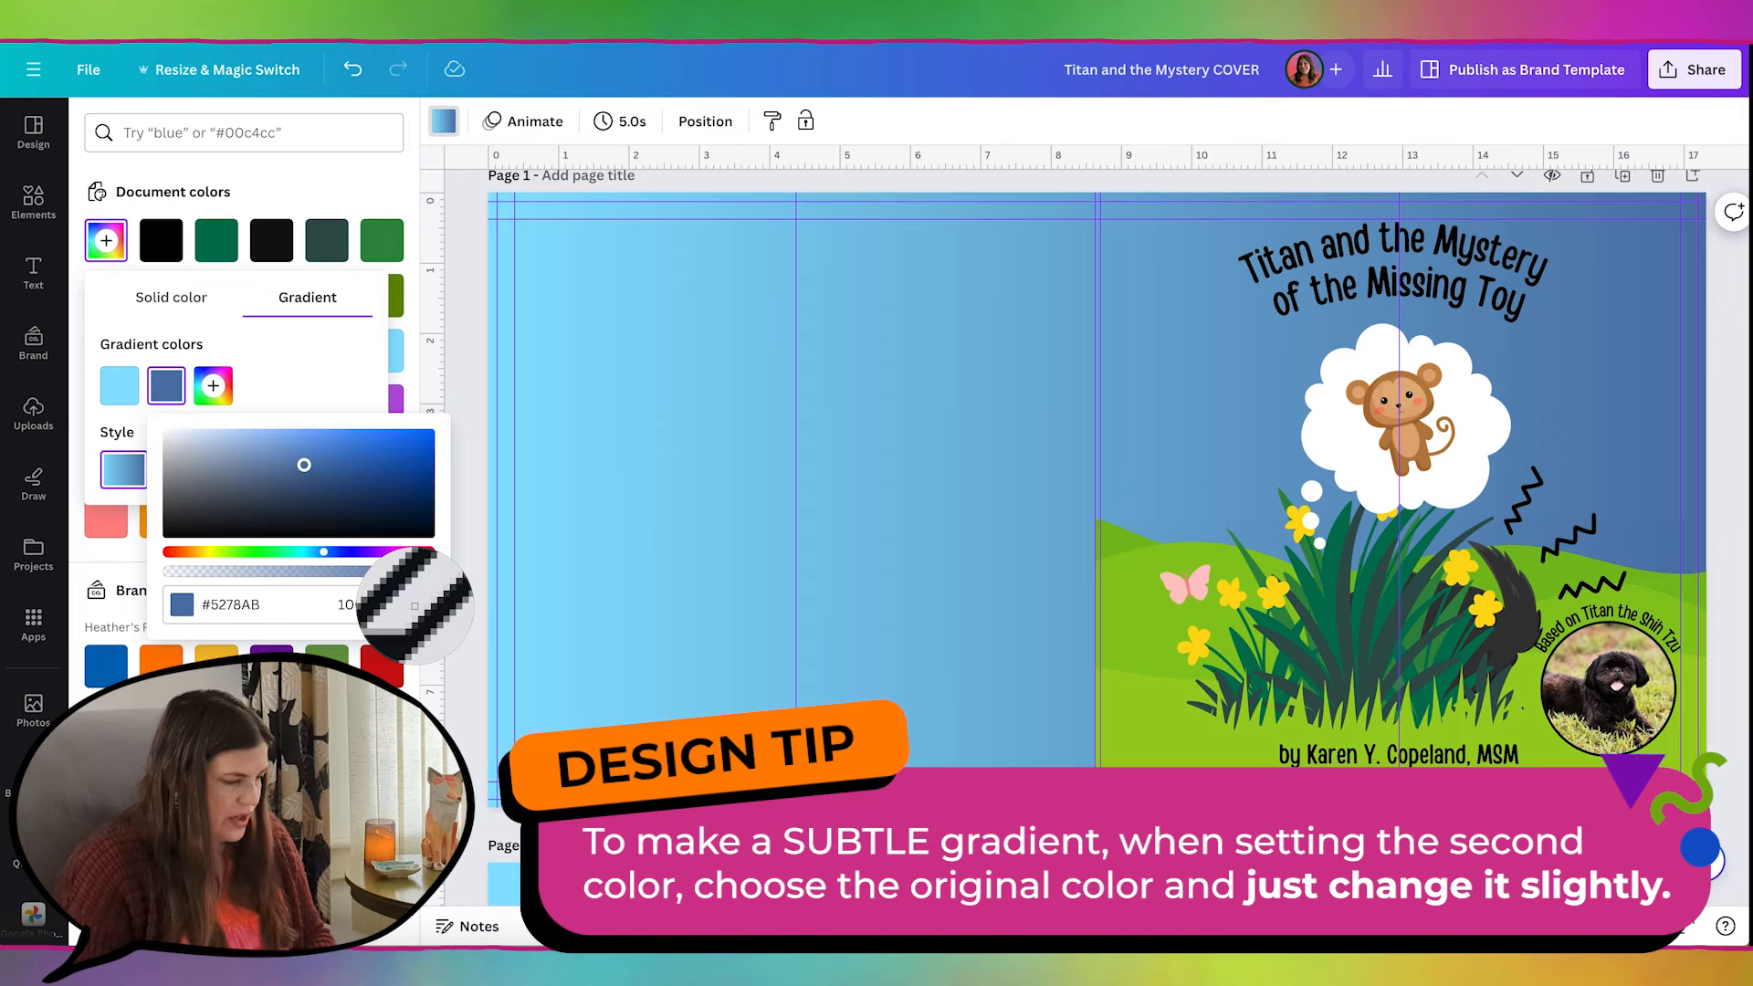
click(119, 393)
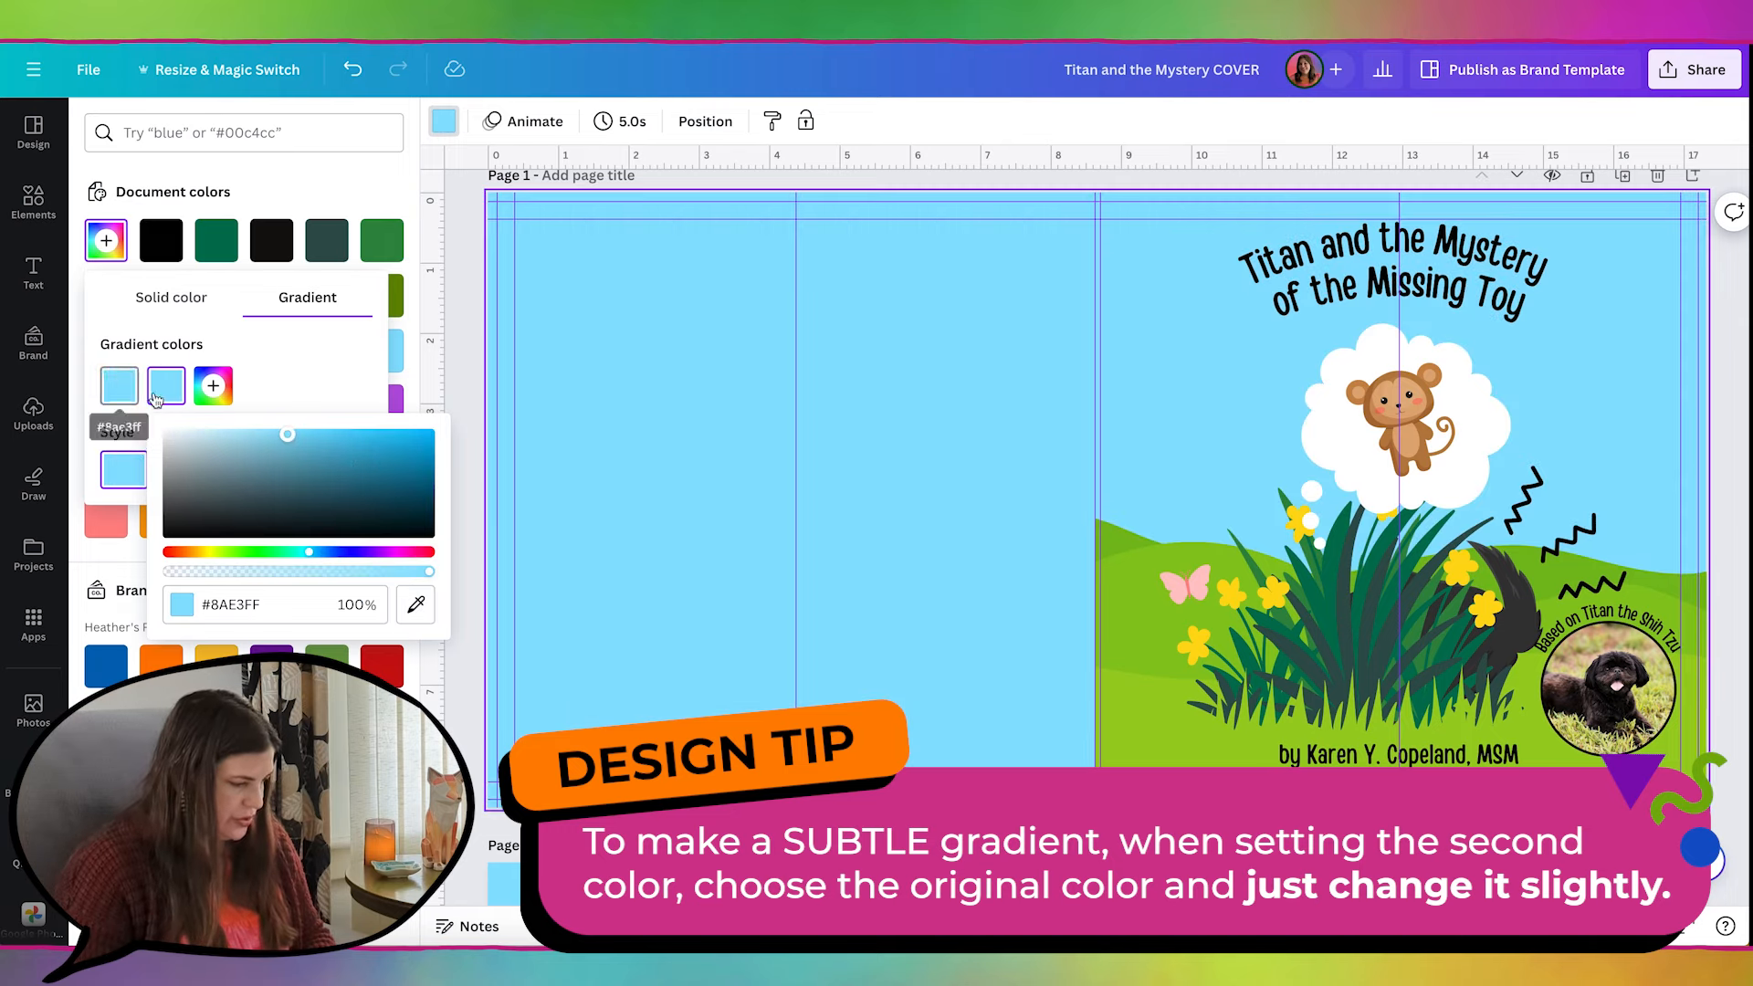
click(311, 453)
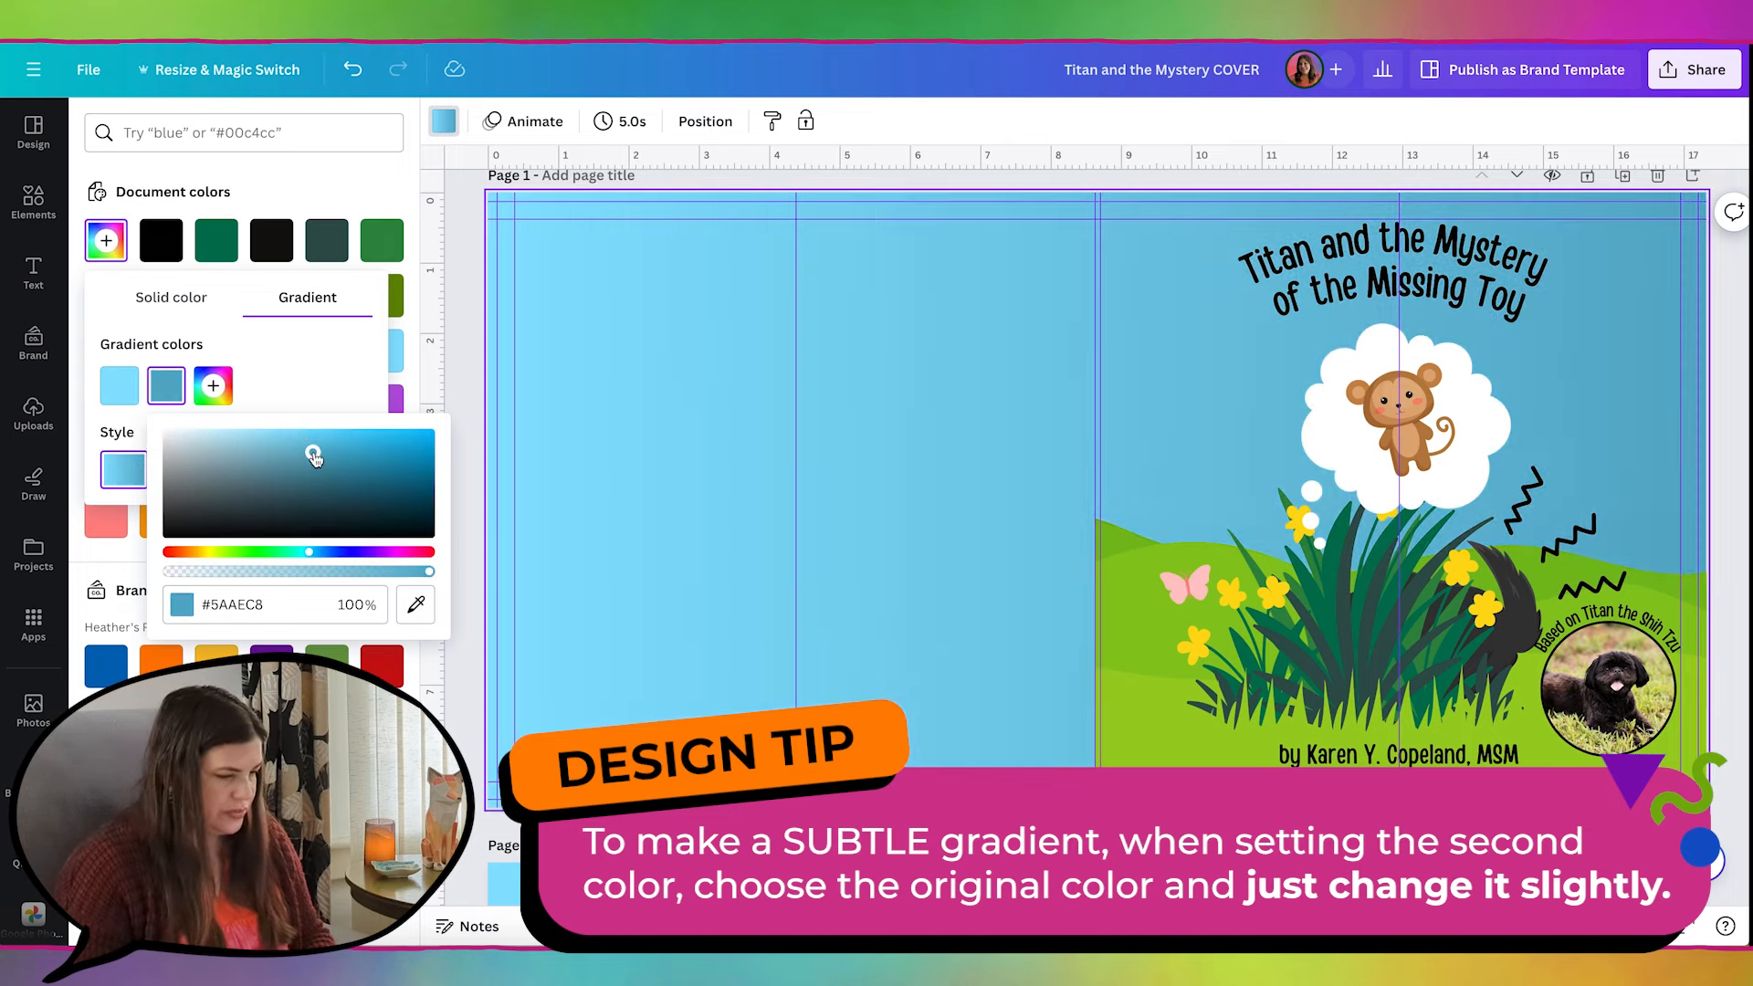
click(180, 470)
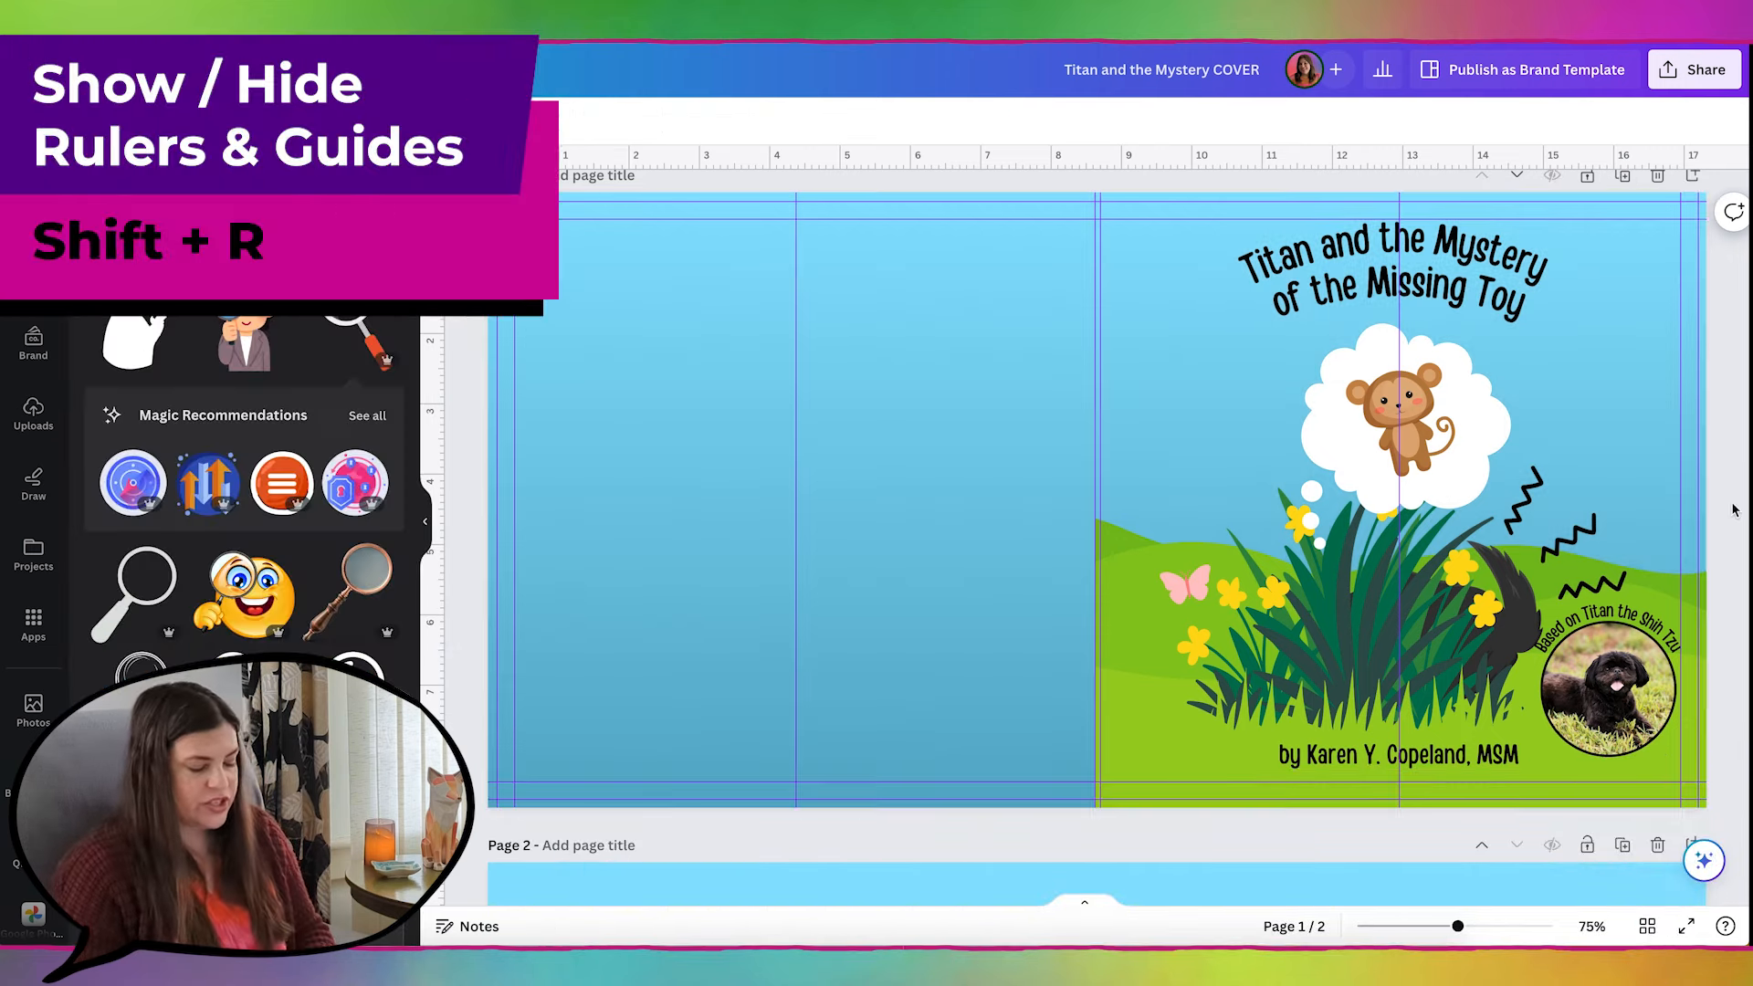
Step: Preview the page 1 cover without rulers and guides, and compare it with the cover on page 2
key(shift+r)
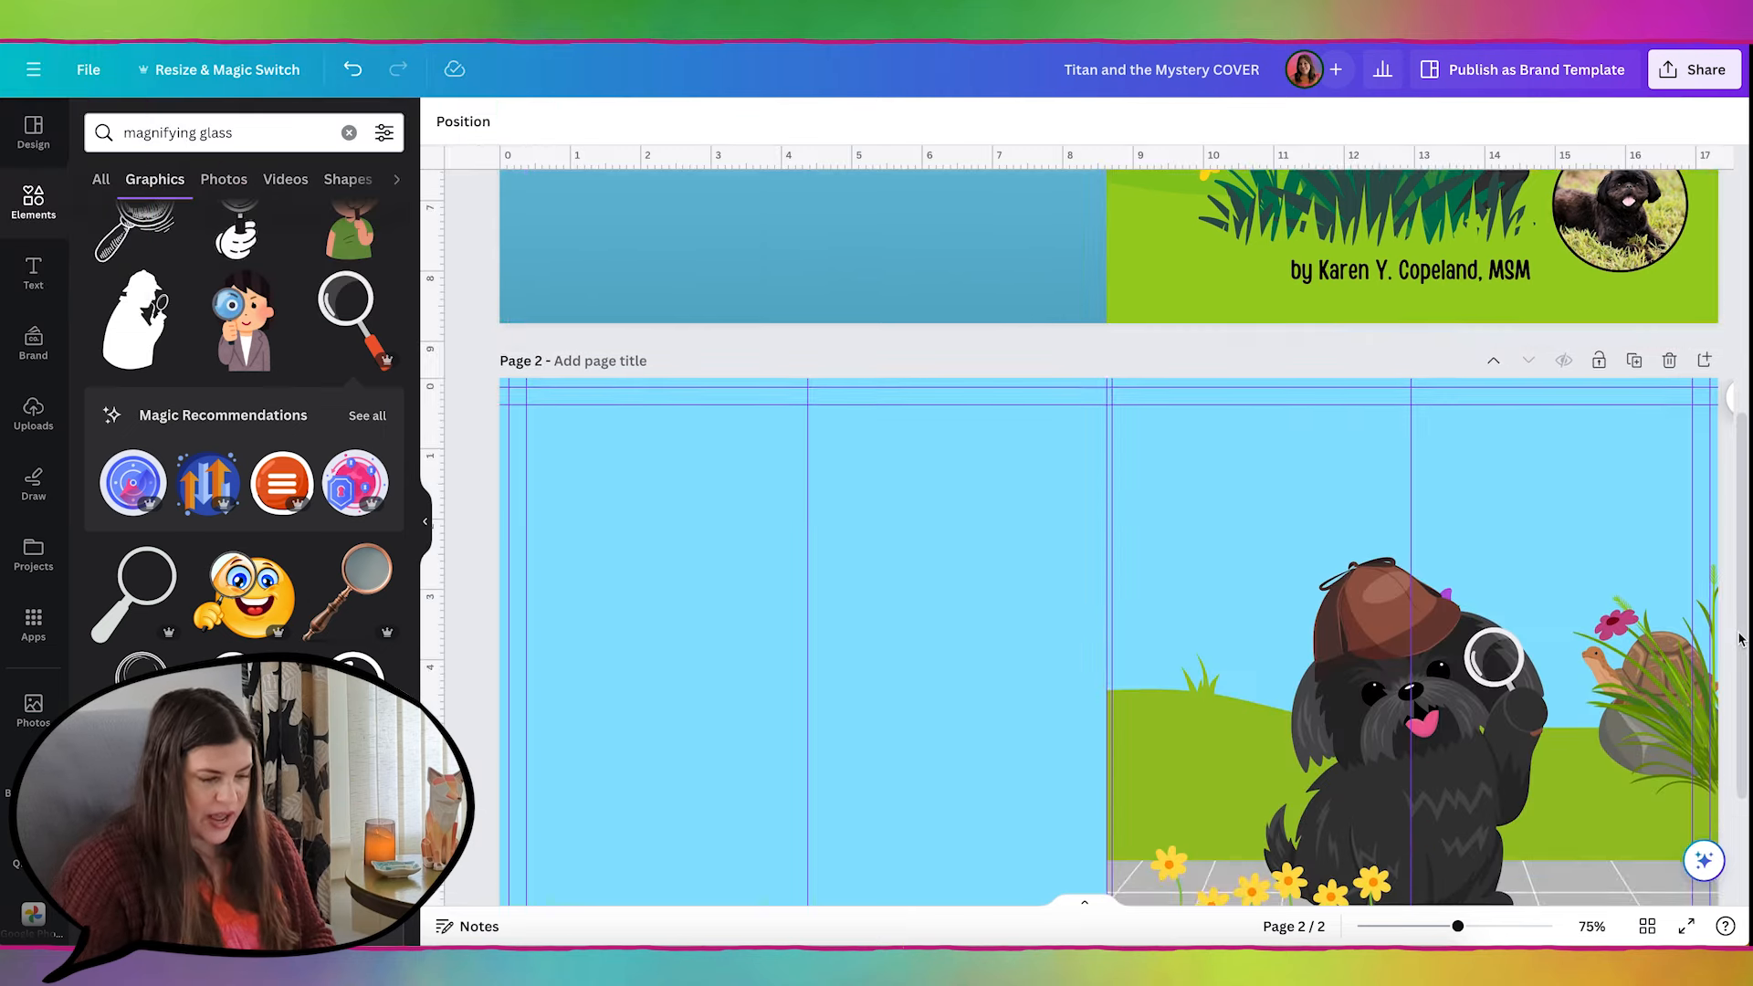
scroll(1734, 630, down, 2)
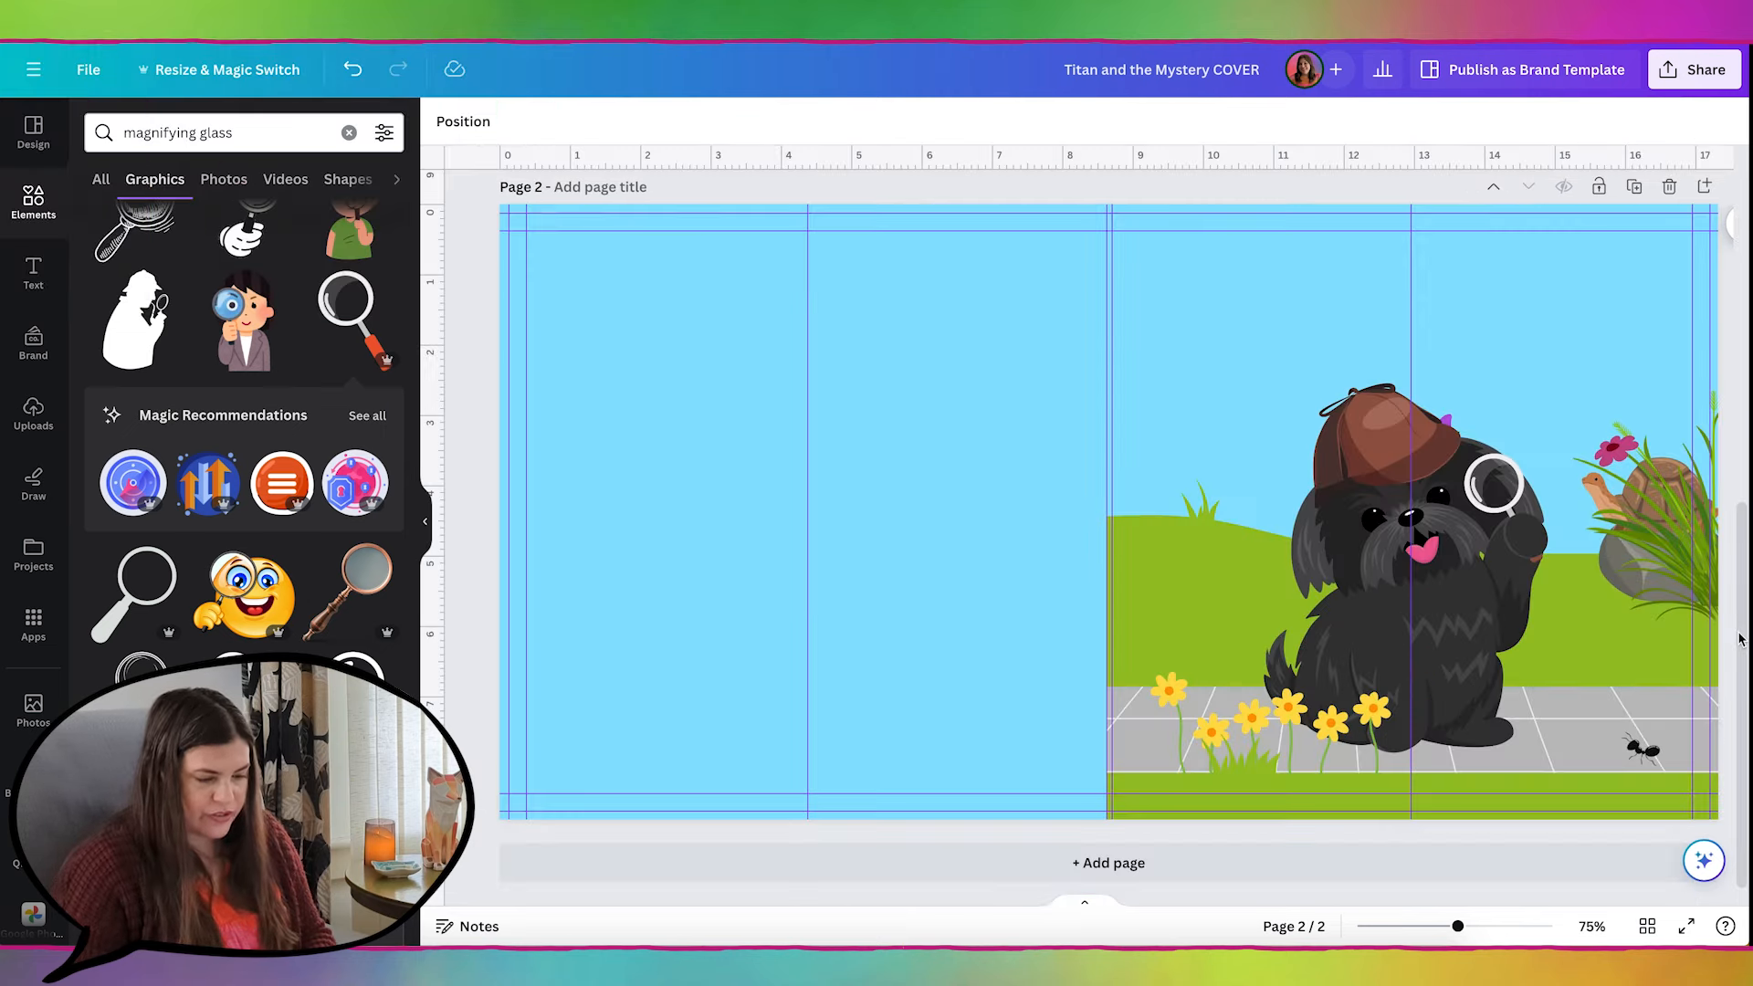
scroll(1735, 628, up, 1)
scroll(1478, 701, up, 5)
scroll(1477, 702, up, 3)
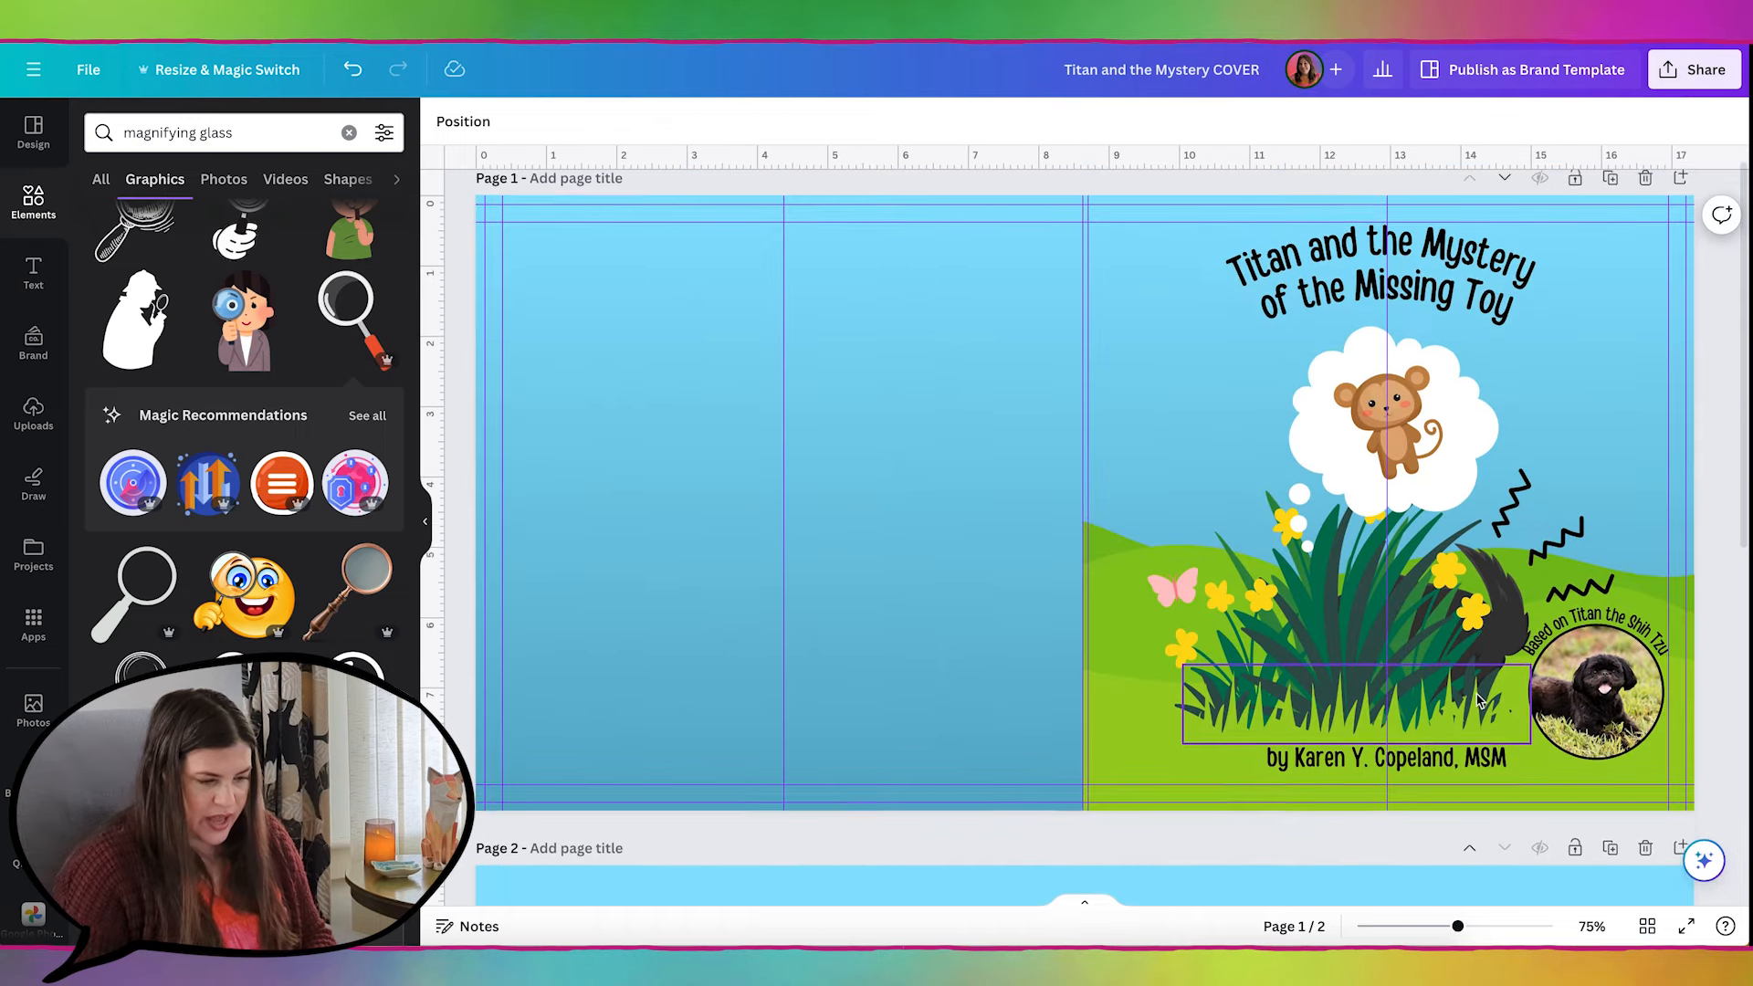
Step: Copy page 1's two title lines, byline and circular "Based on Titan the Shih Tzu" photo badge onto the page 2 cover
click(1469, 267)
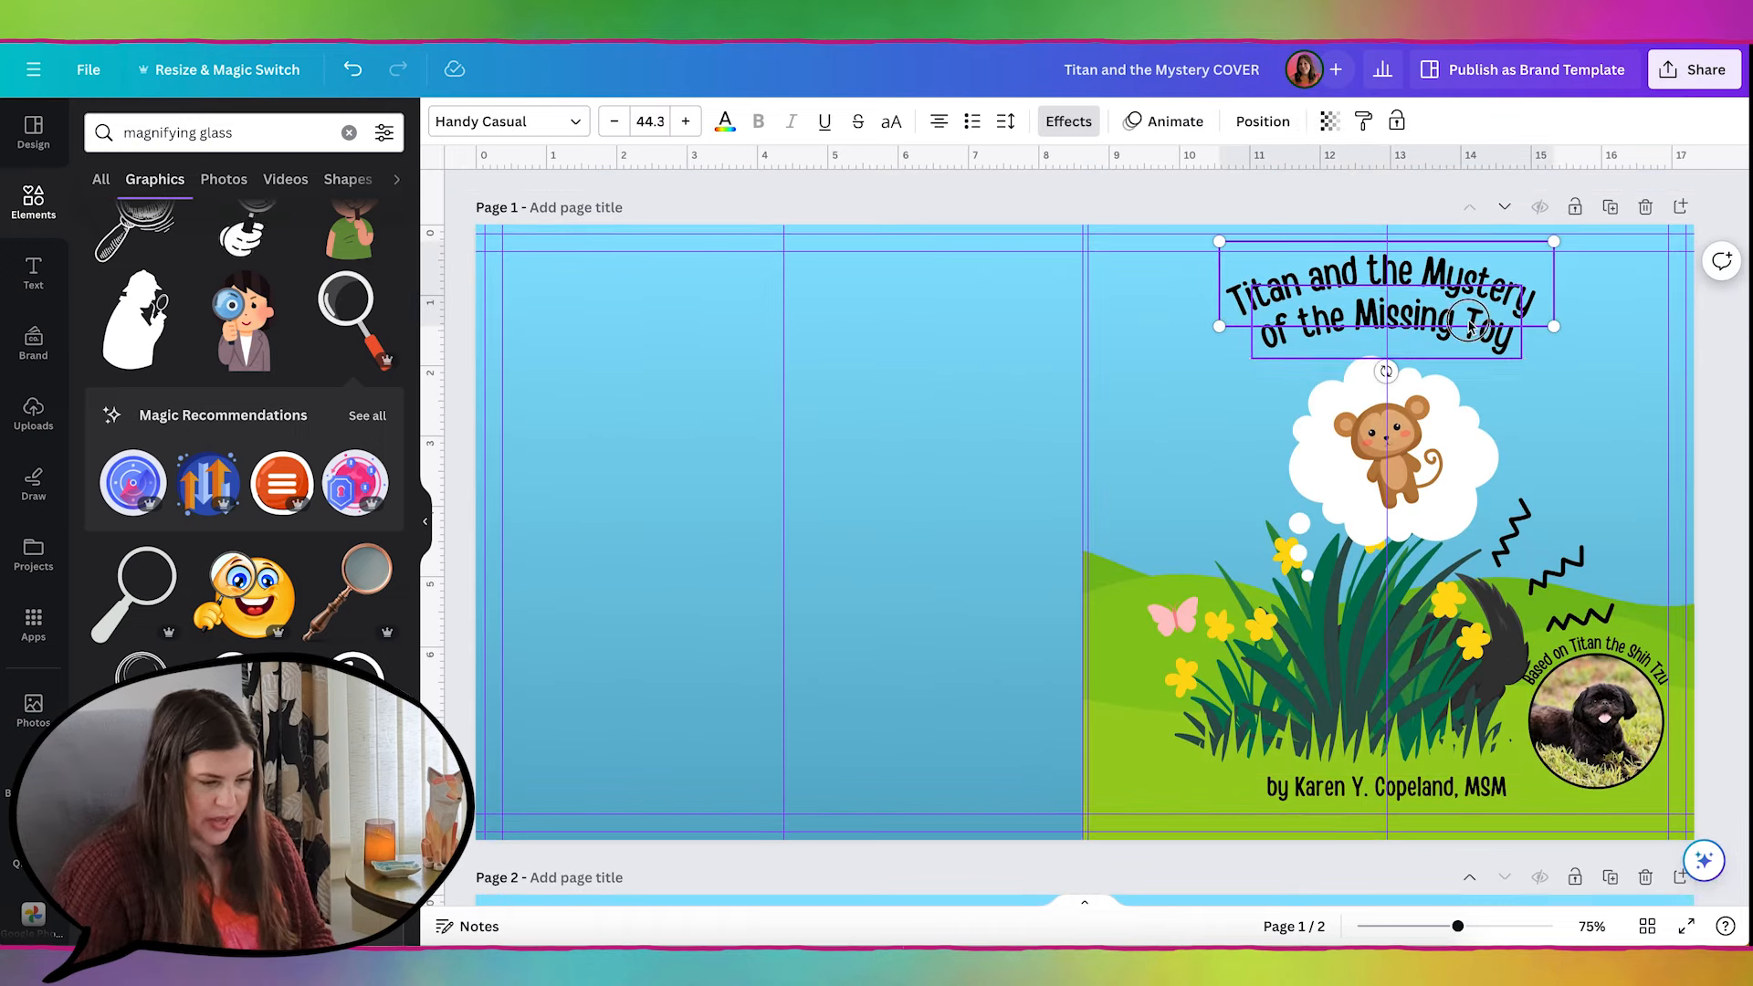
shift+click(1420, 306)
shift+click(1442, 791)
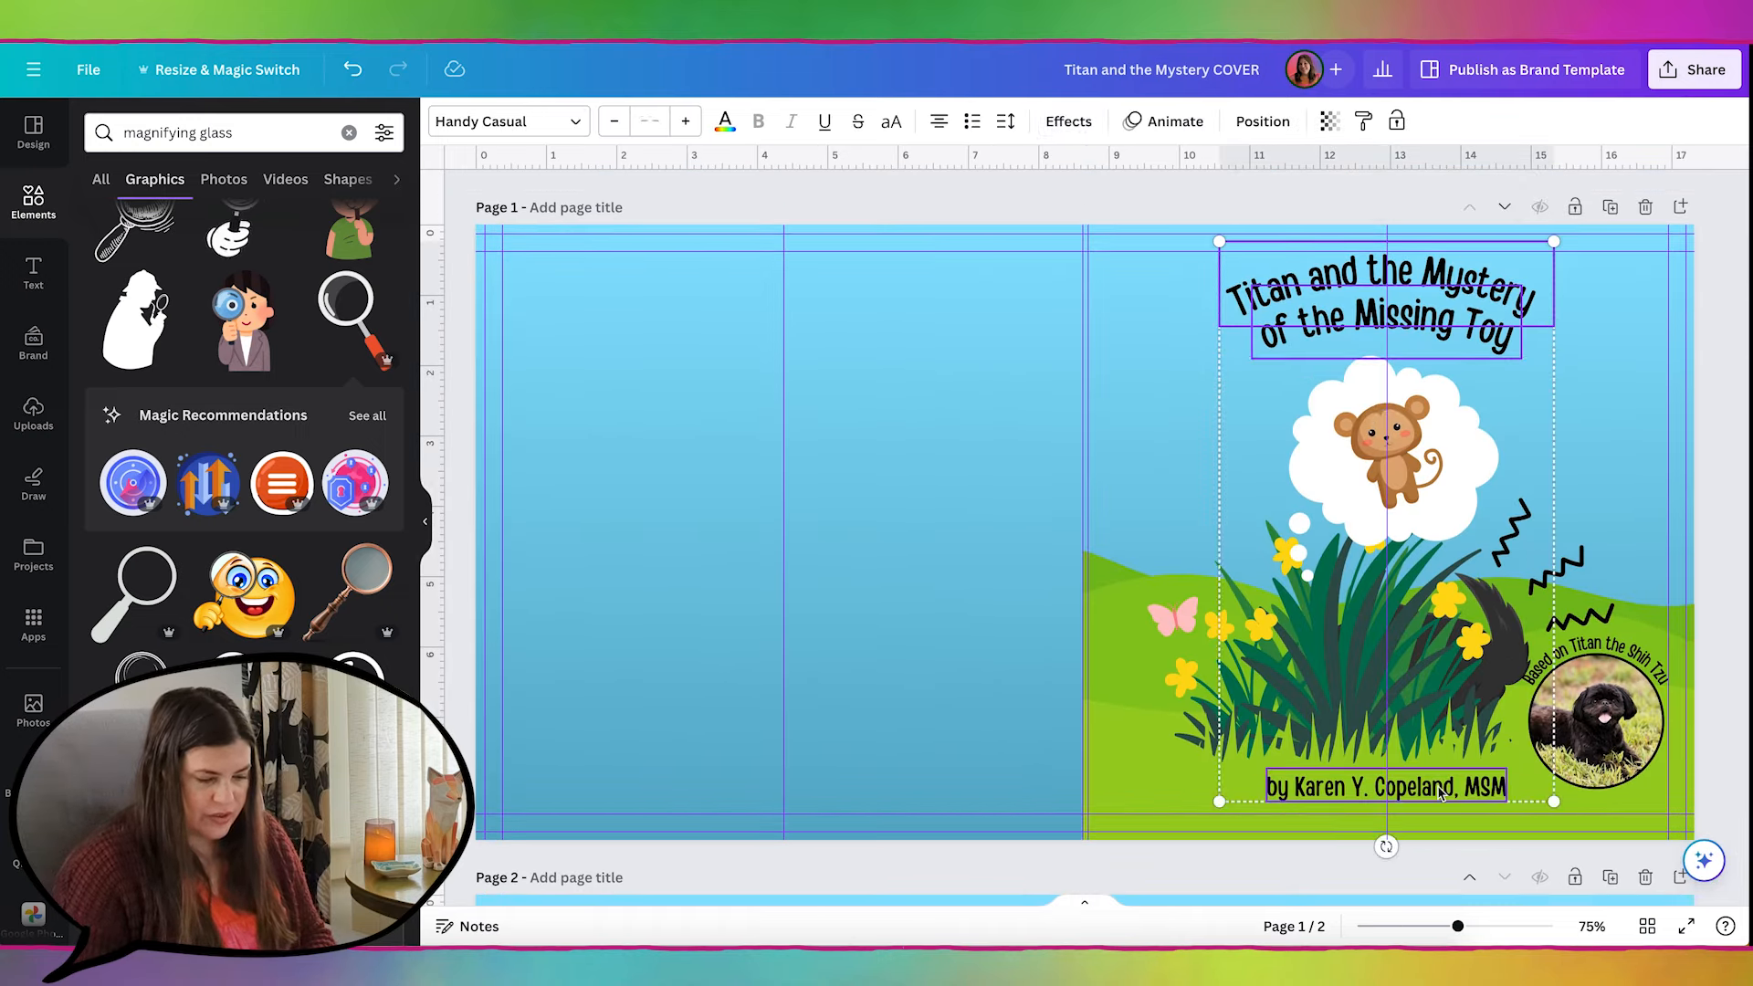
shift+click(1639, 707)
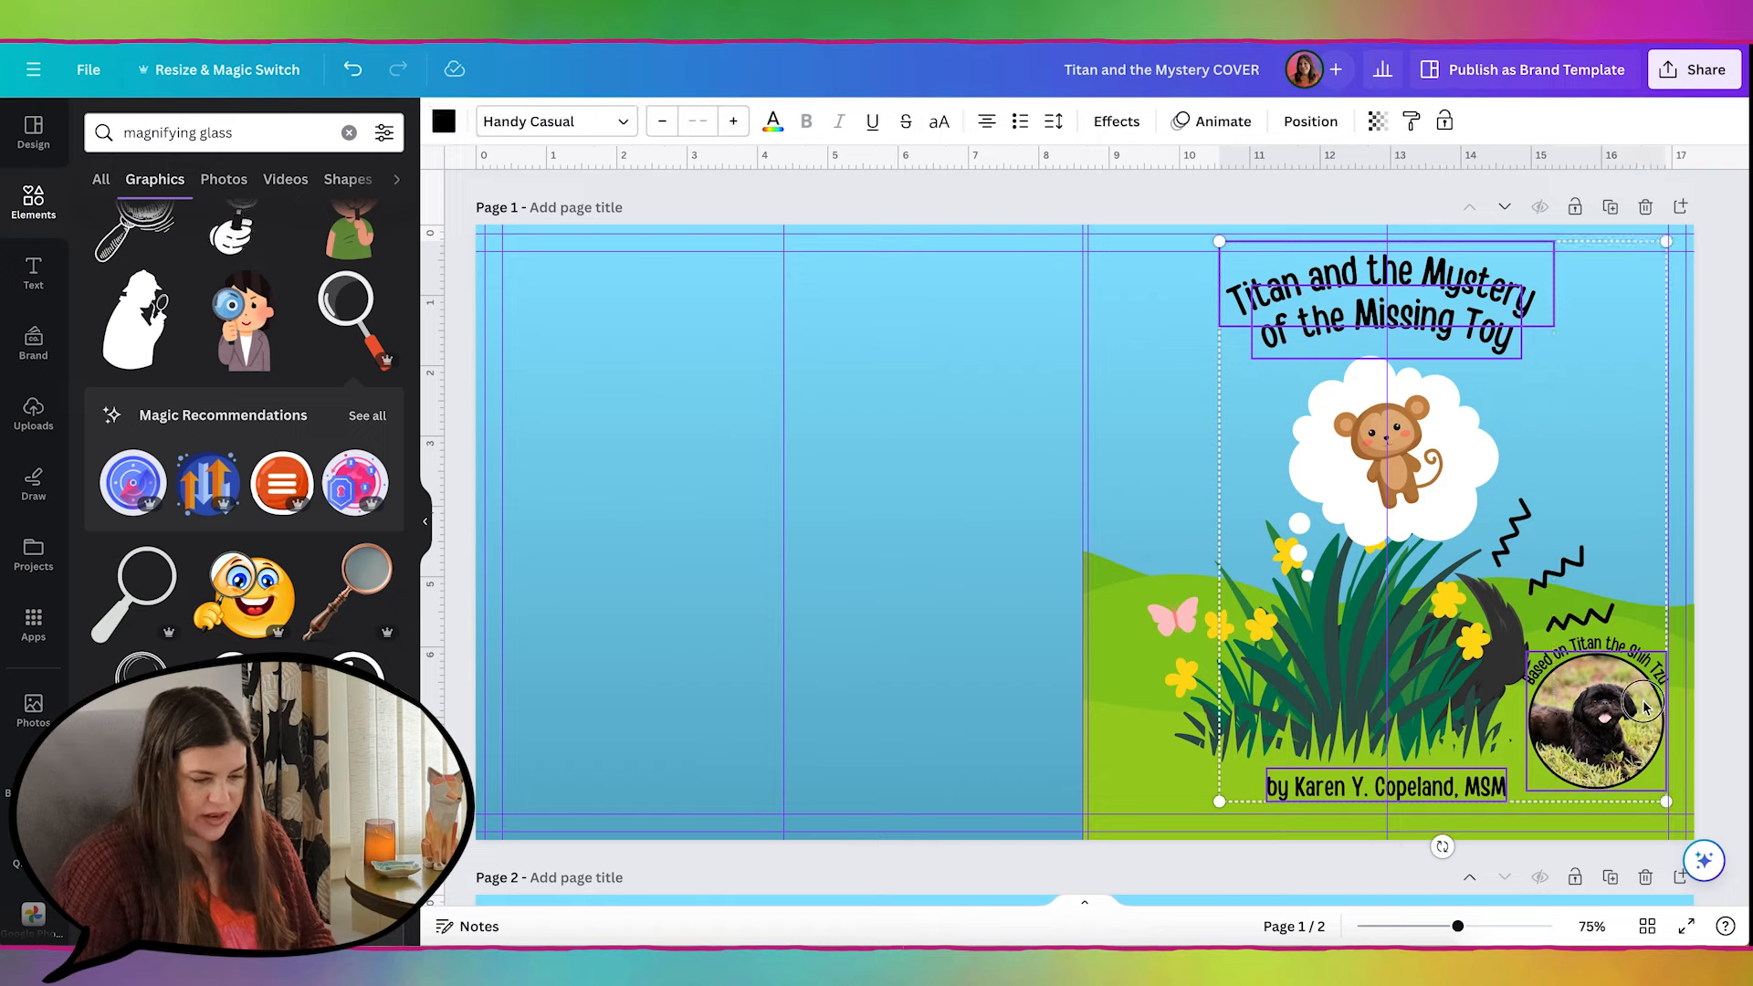
shift+click(1631, 648)
key(ctrl+c)
scroll(1583, 717, down, 4)
scroll(1584, 716, down, 4)
key(ctrl+v)
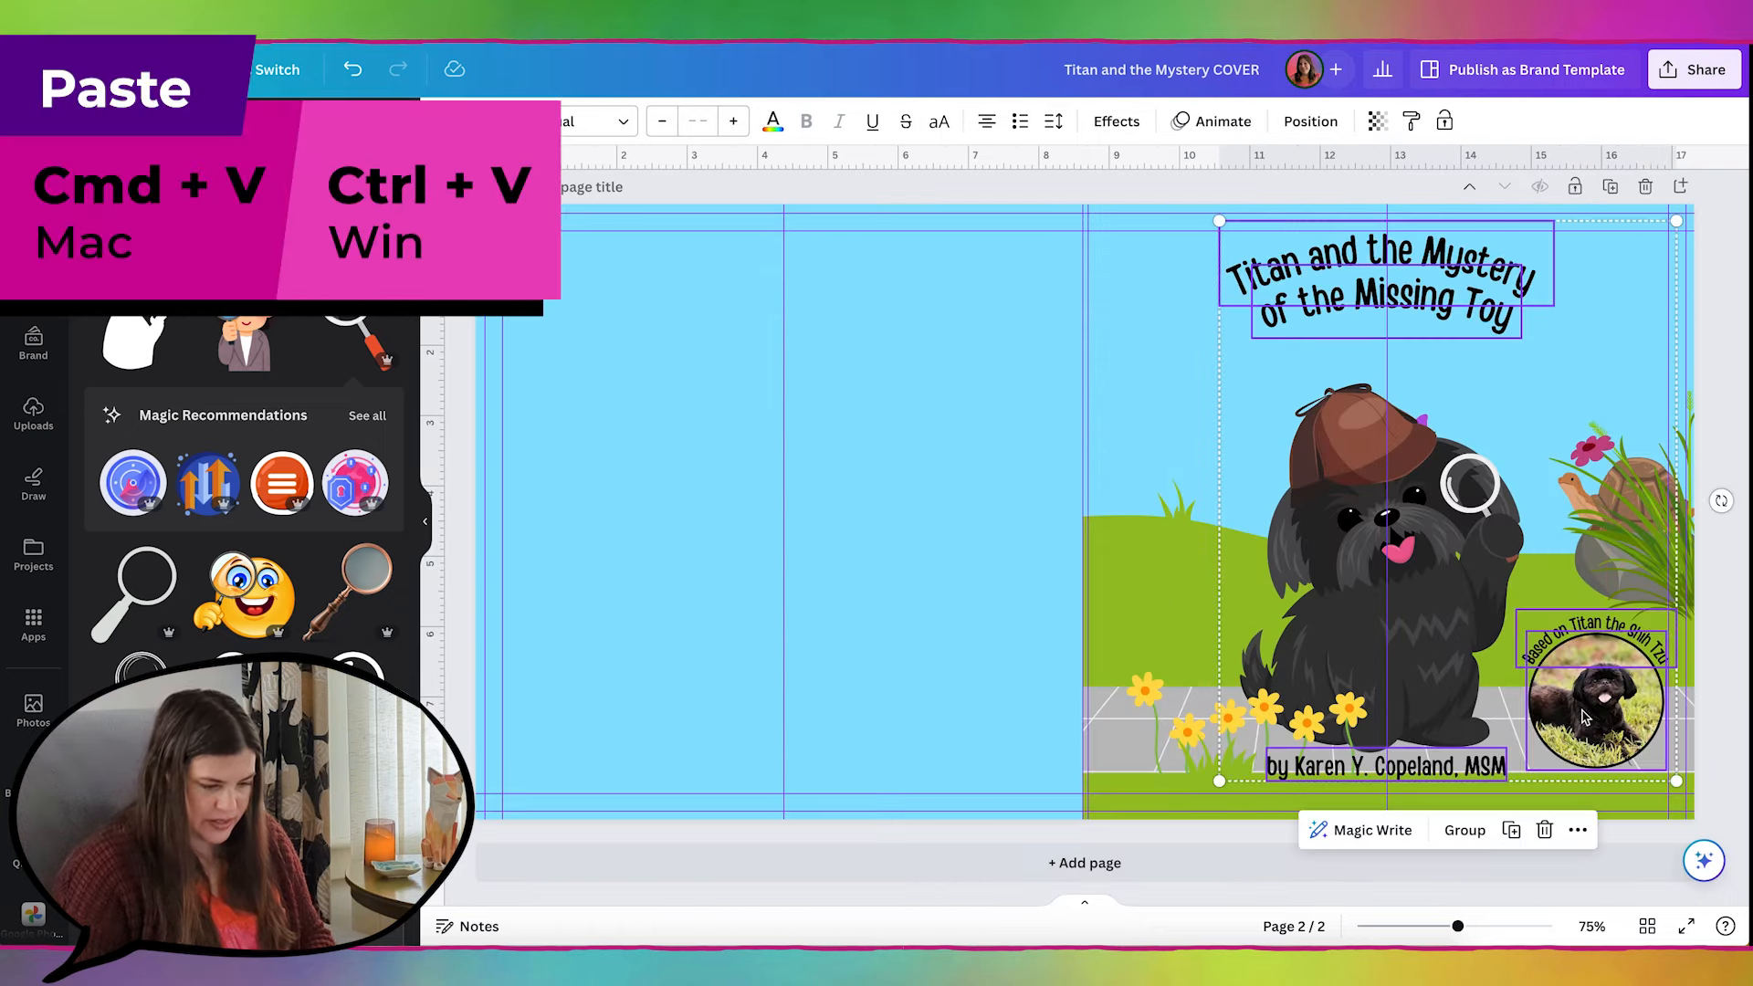
Step: Enlarge the grouped detective dog on the page 2 cover and shift it right to sit beneath the title
click(1461, 497)
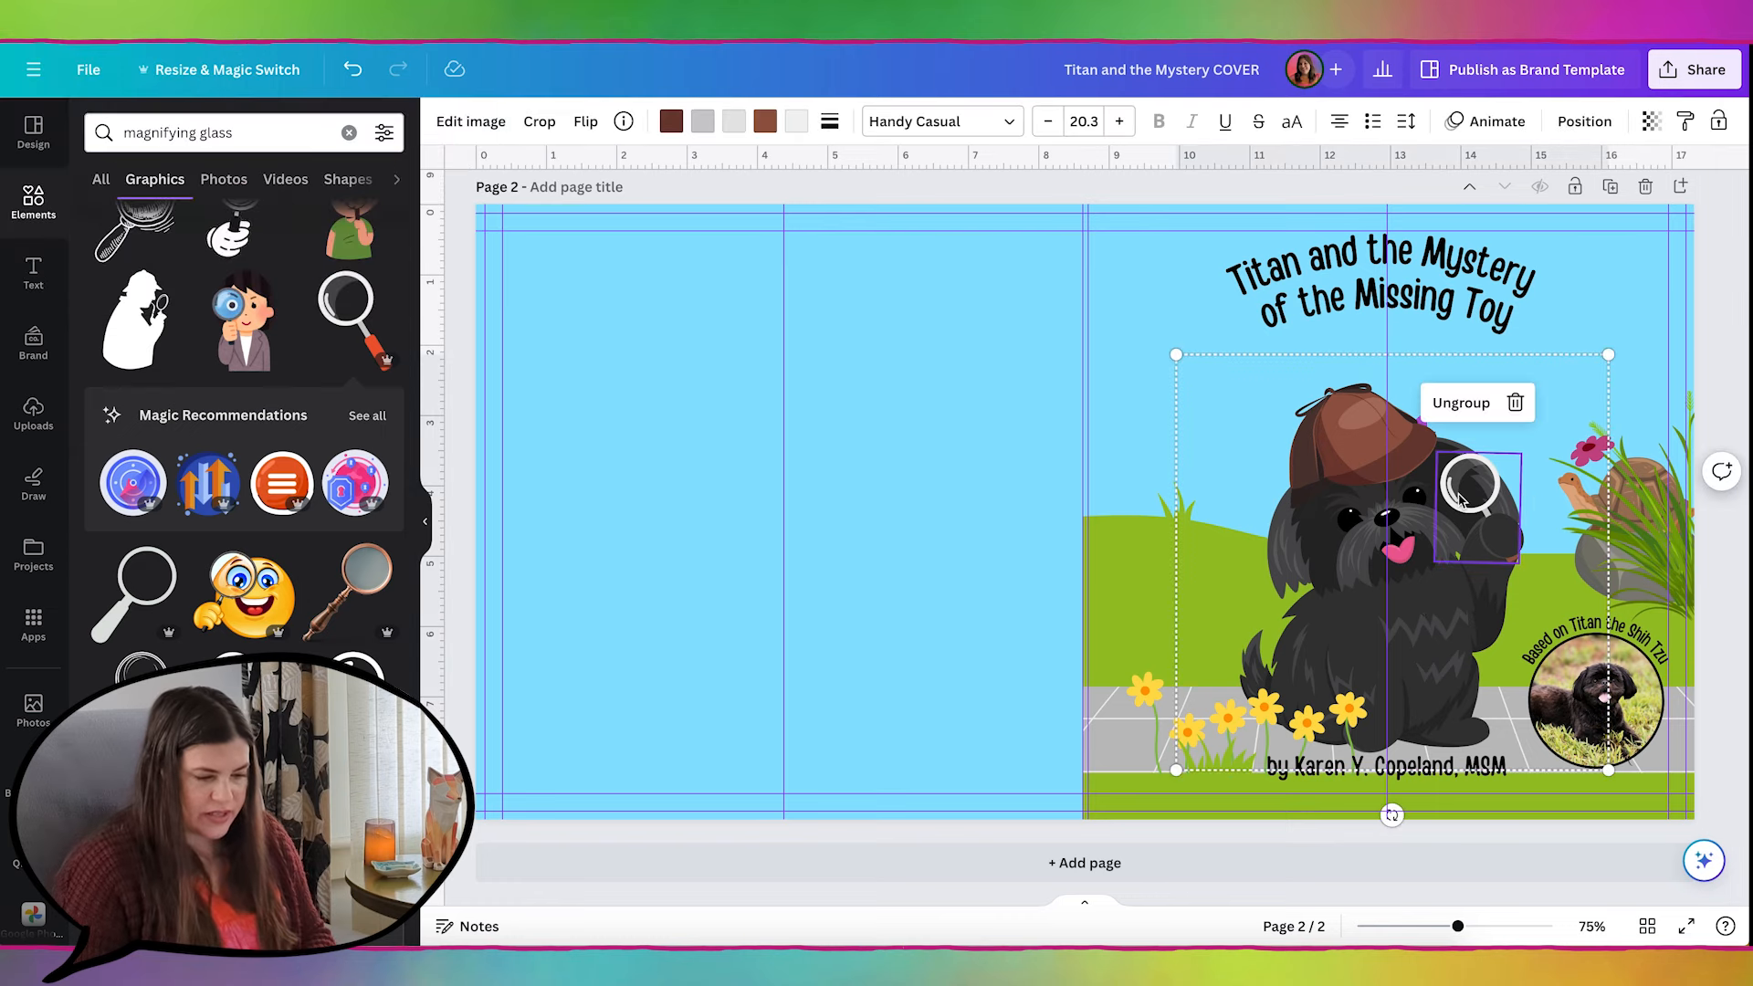
drag(1175, 356, 1121, 302)
drag(1350, 454, 1401, 454)
Step: Reposition the turtle, rock and flower group at the front cover's right edge, clear of the dog's raised paw
click(1660, 520)
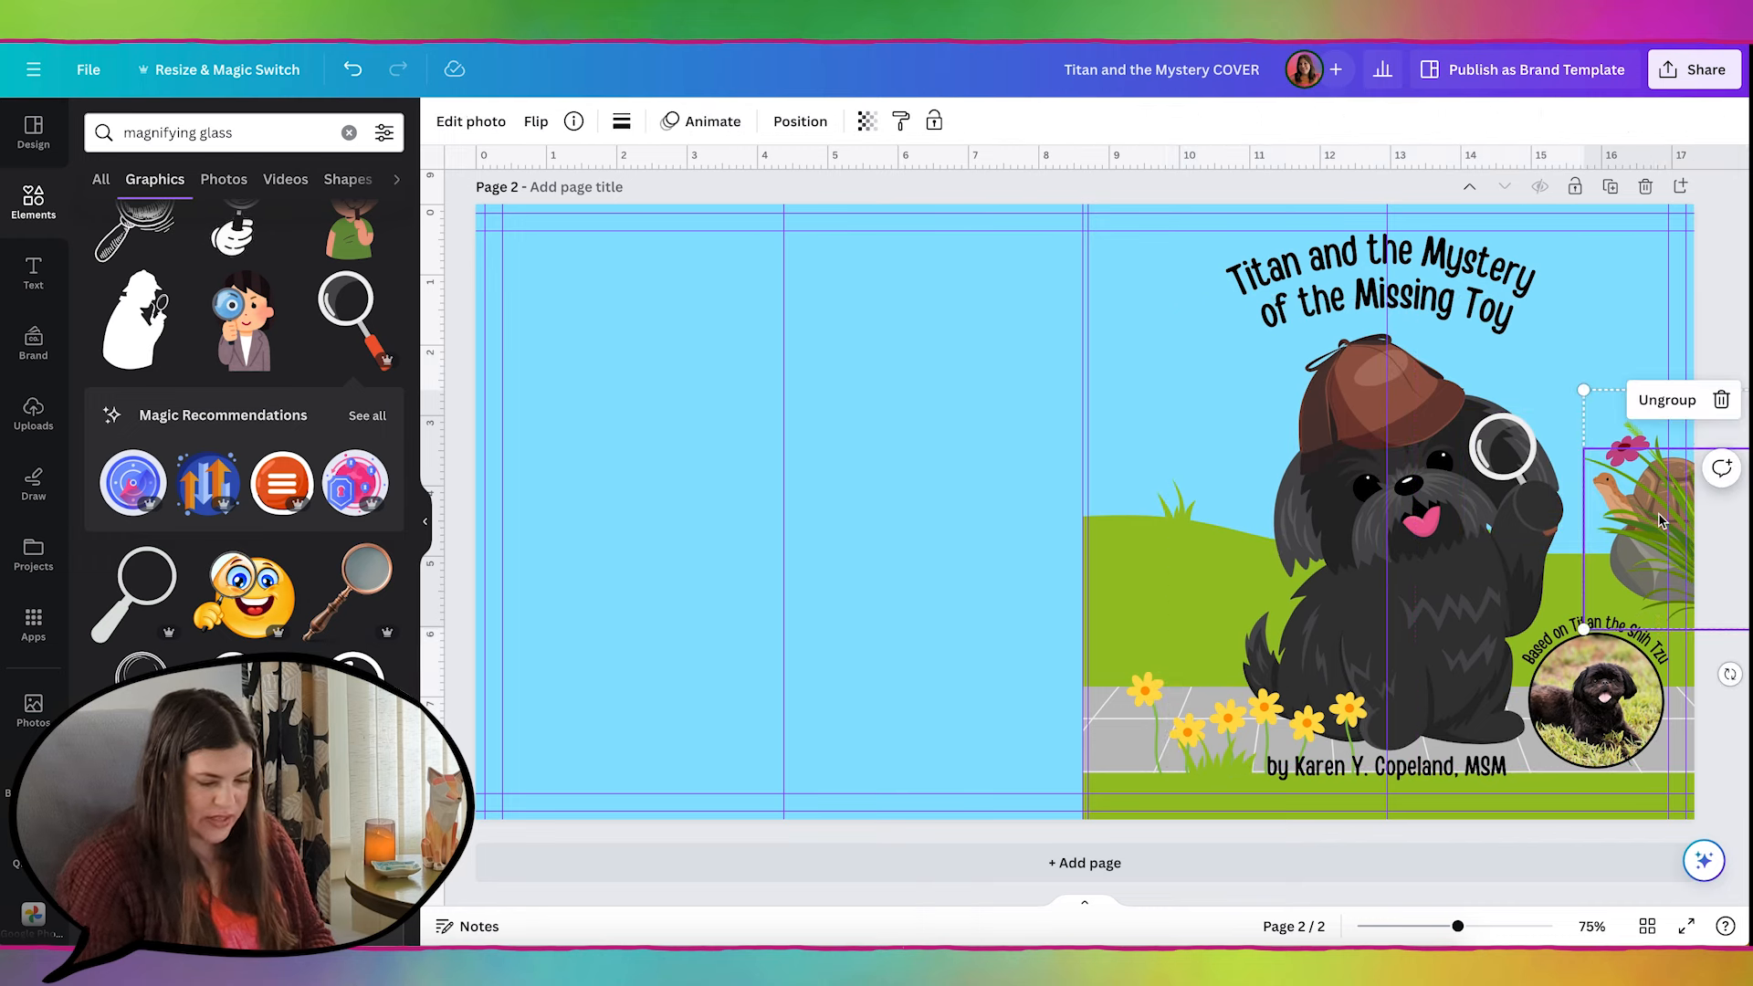
key(ctrl+z)
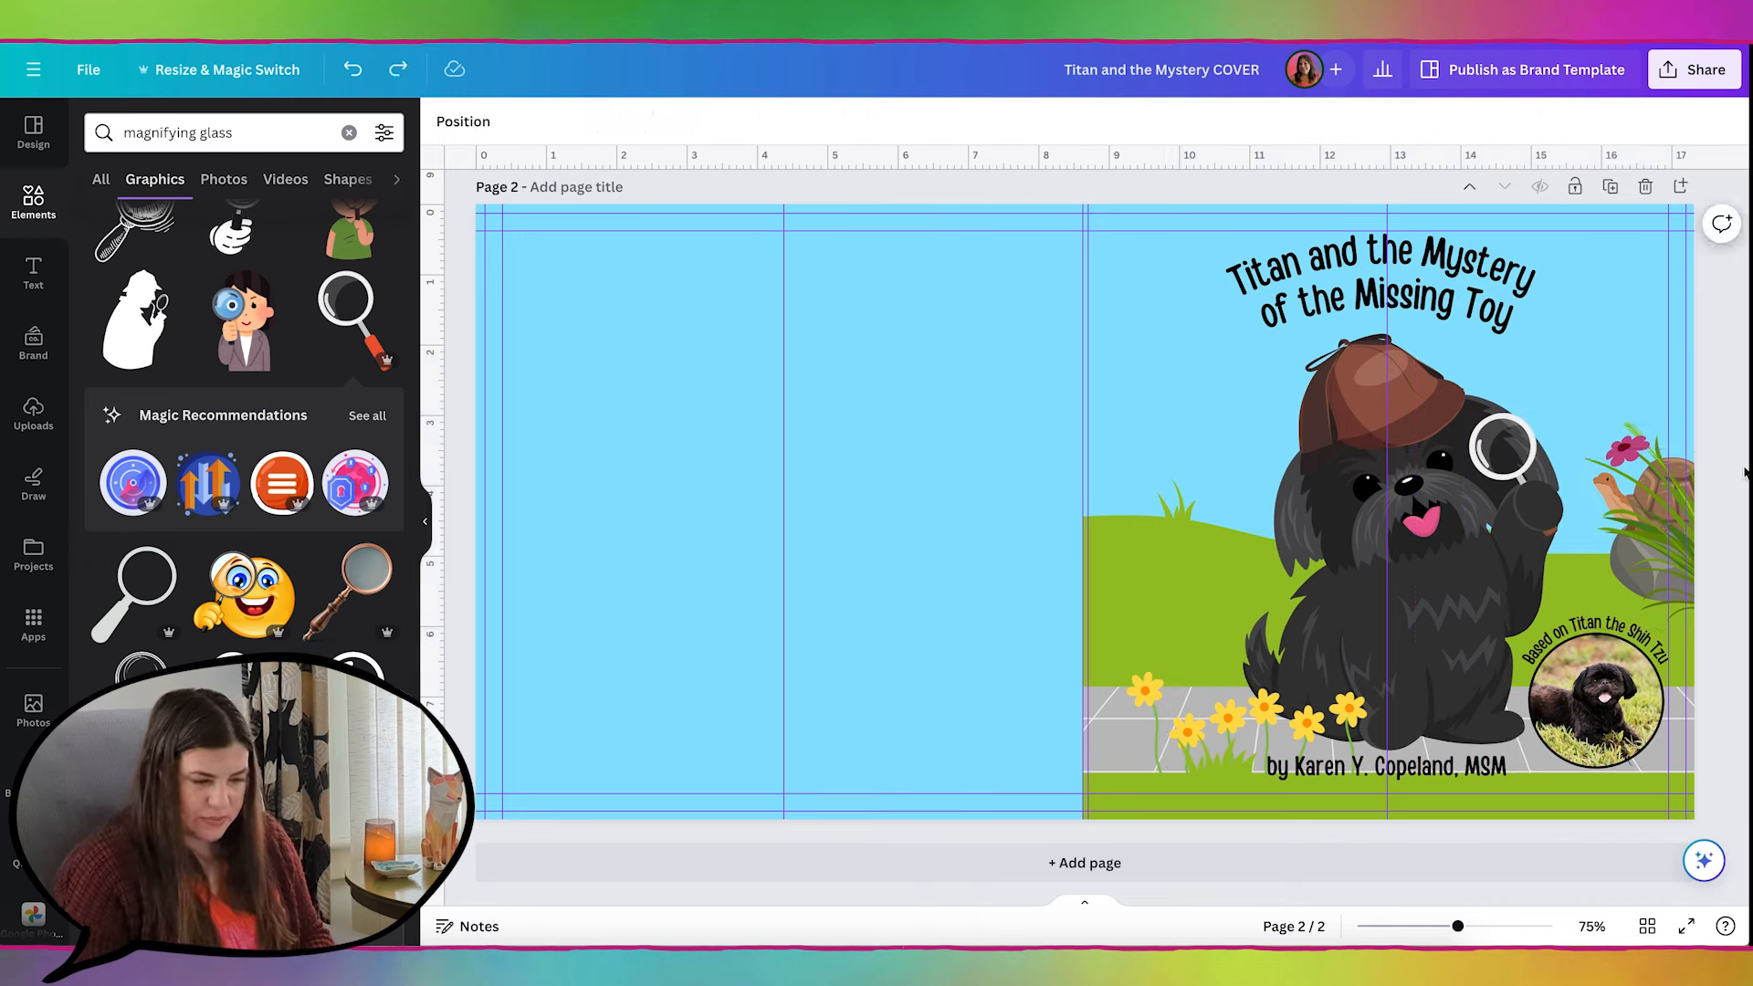
drag(1744, 473, 1738, 473)
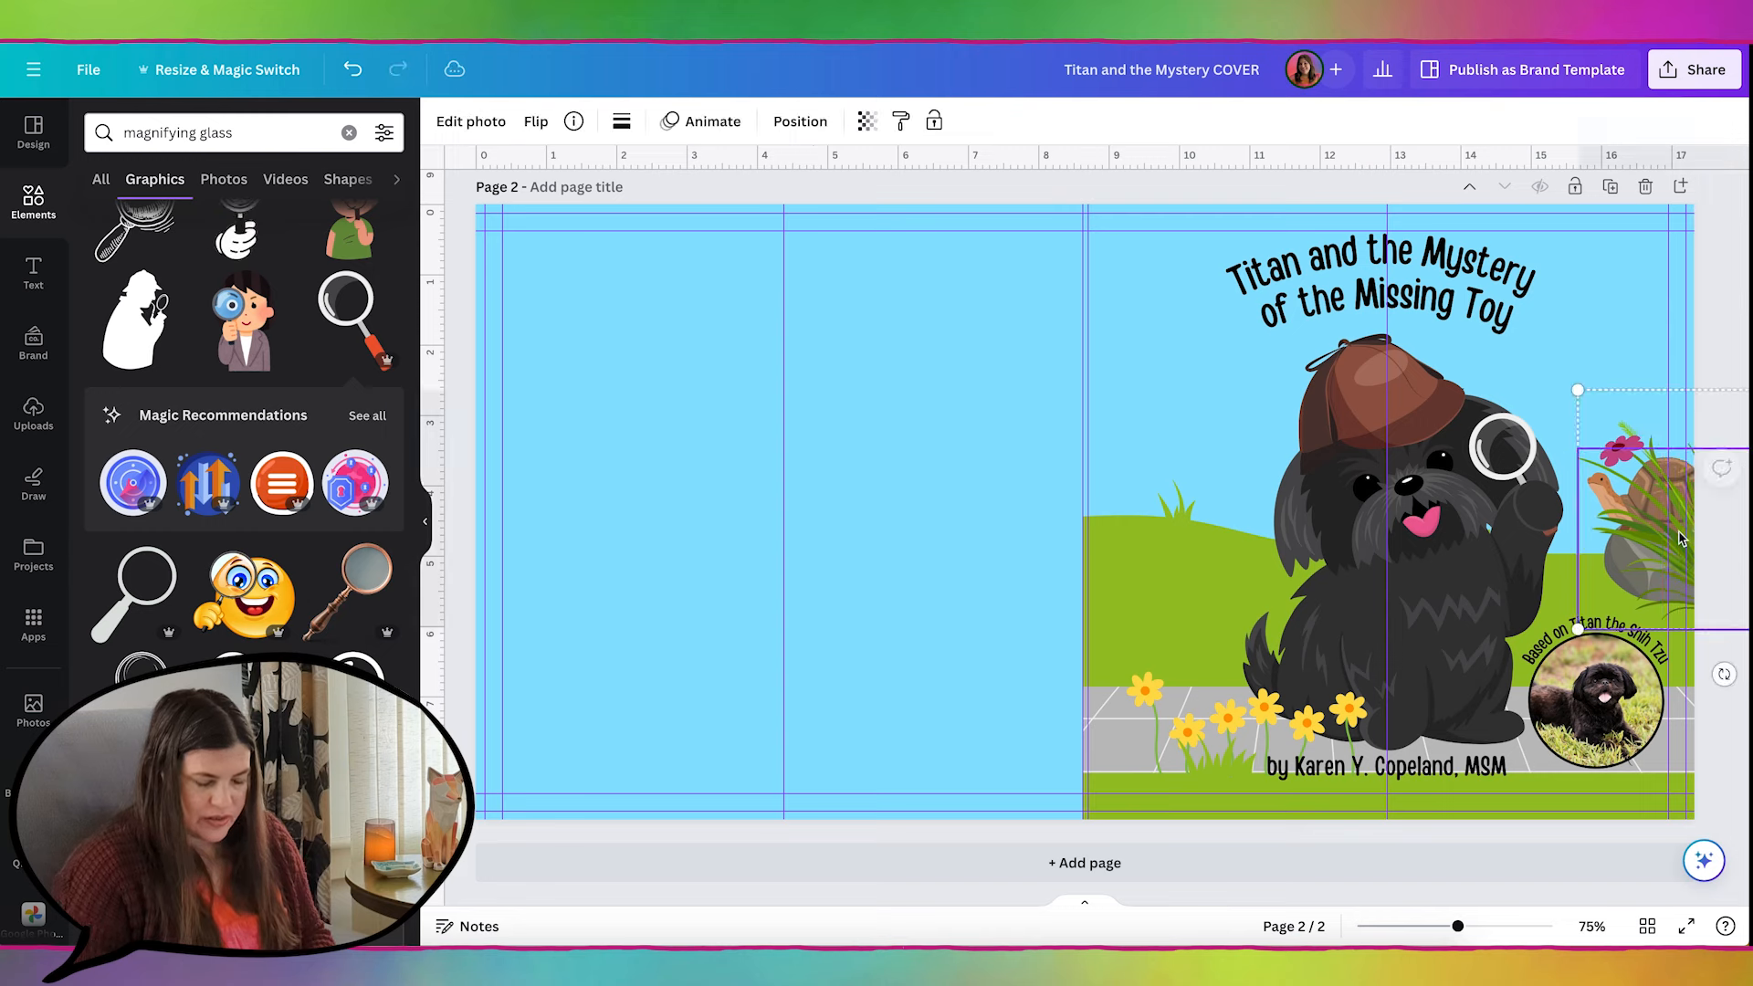
click(1717, 256)
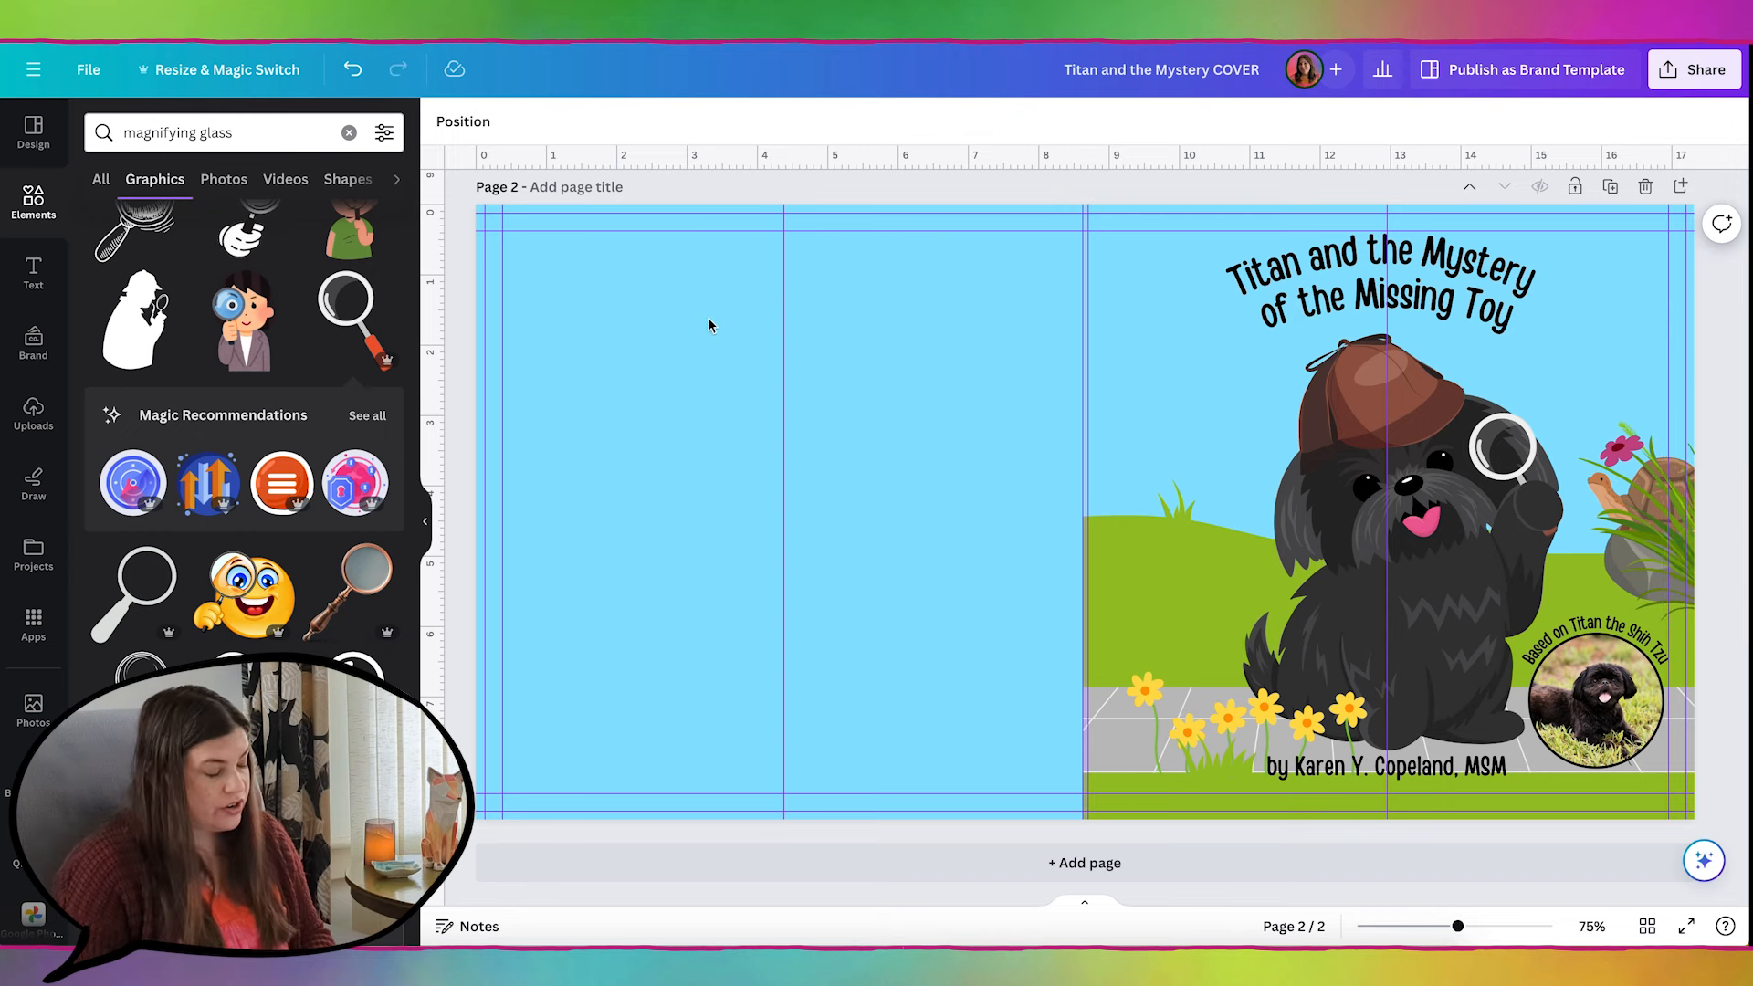
Step: Ungroup the turtle, rock and flowering grass on page 2 and delete the turtle
click(32, 200)
click(448, 124)
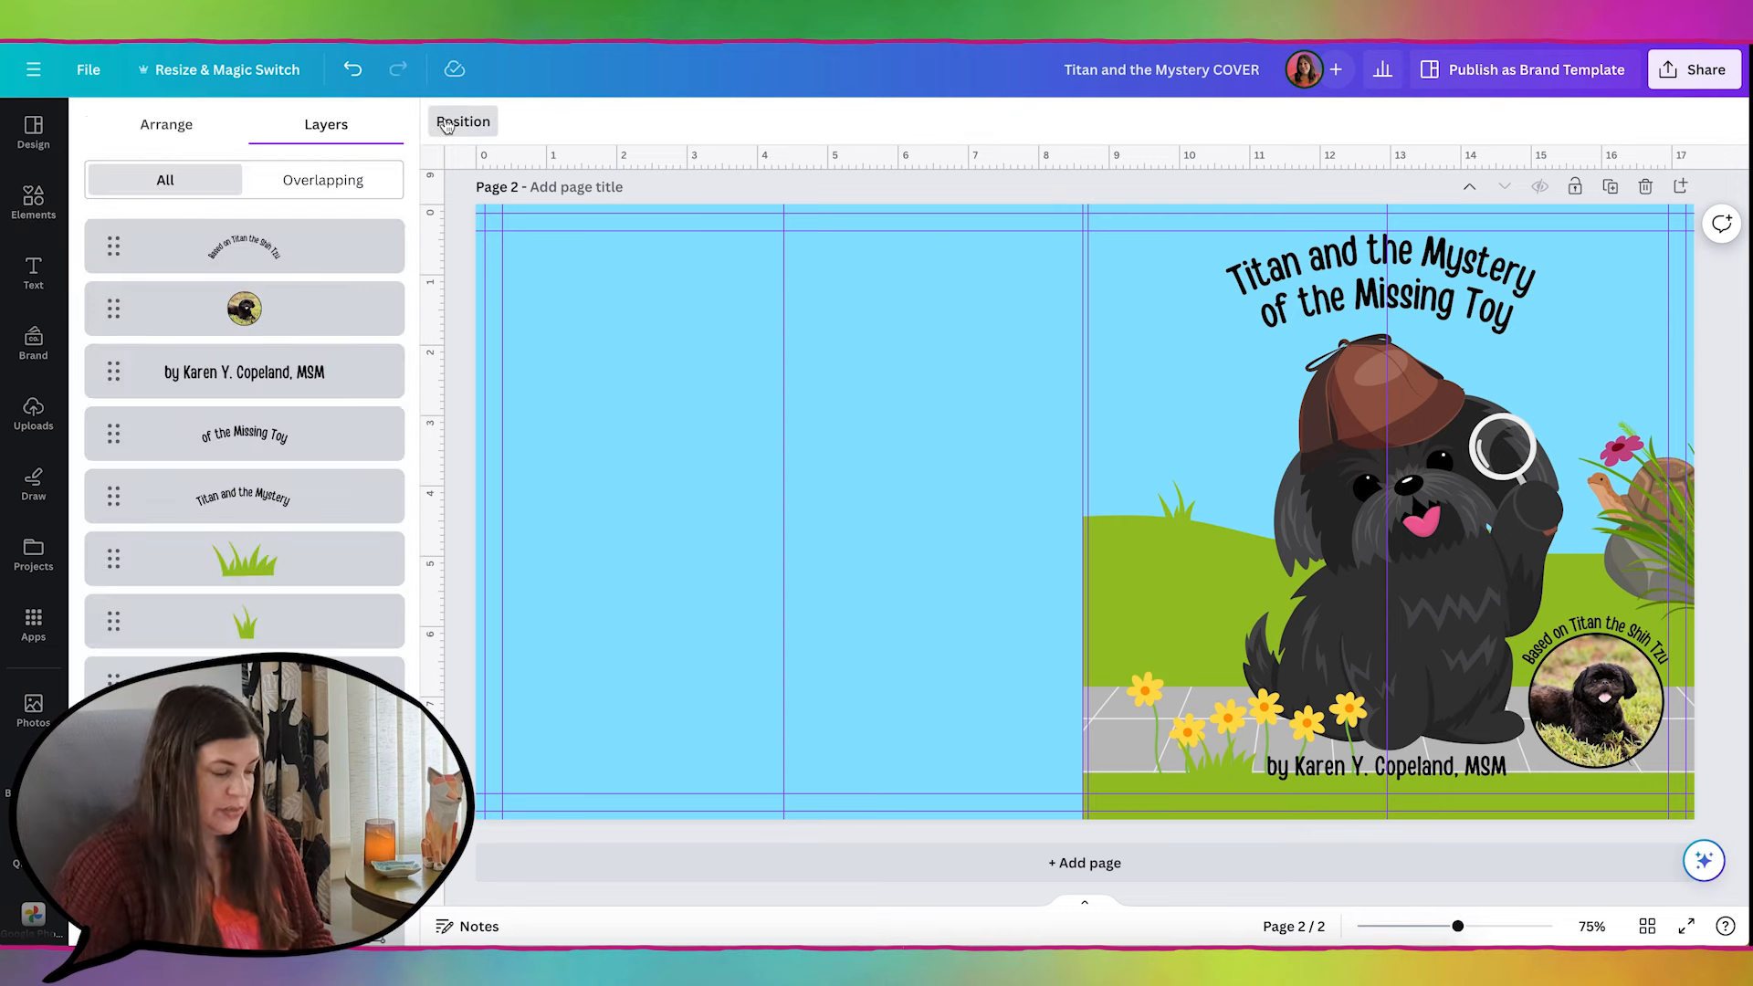
click(1650, 511)
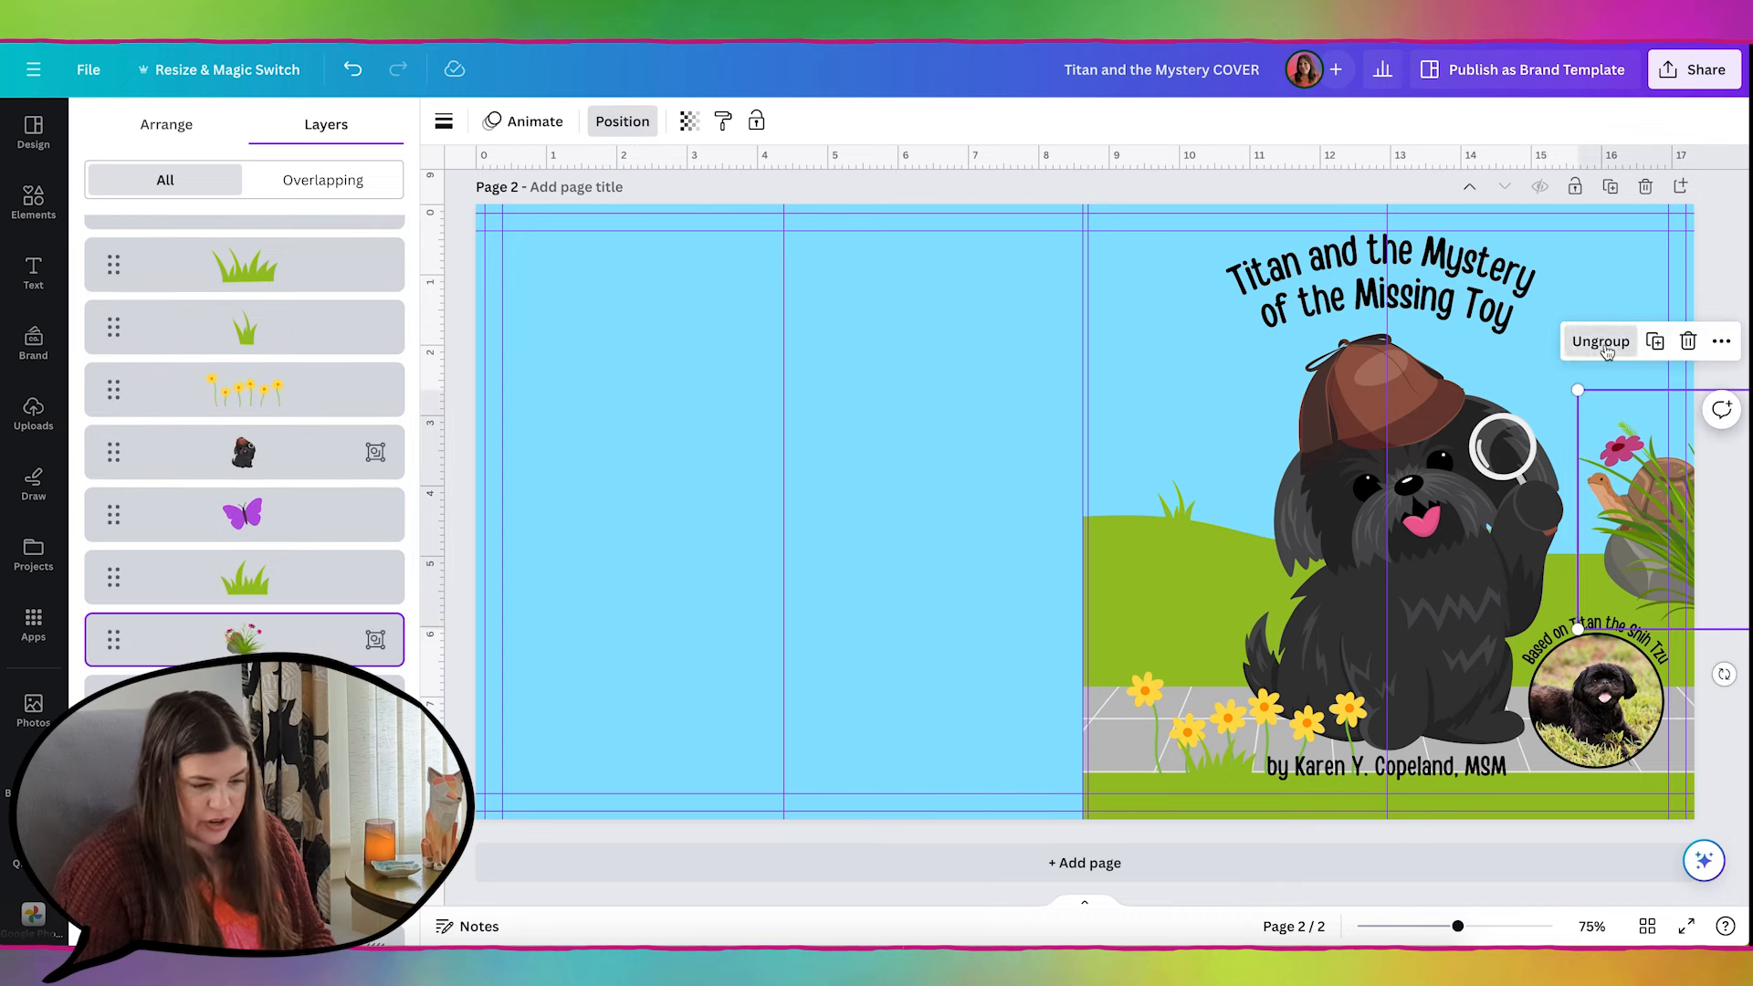
click(1607, 351)
click(1648, 494)
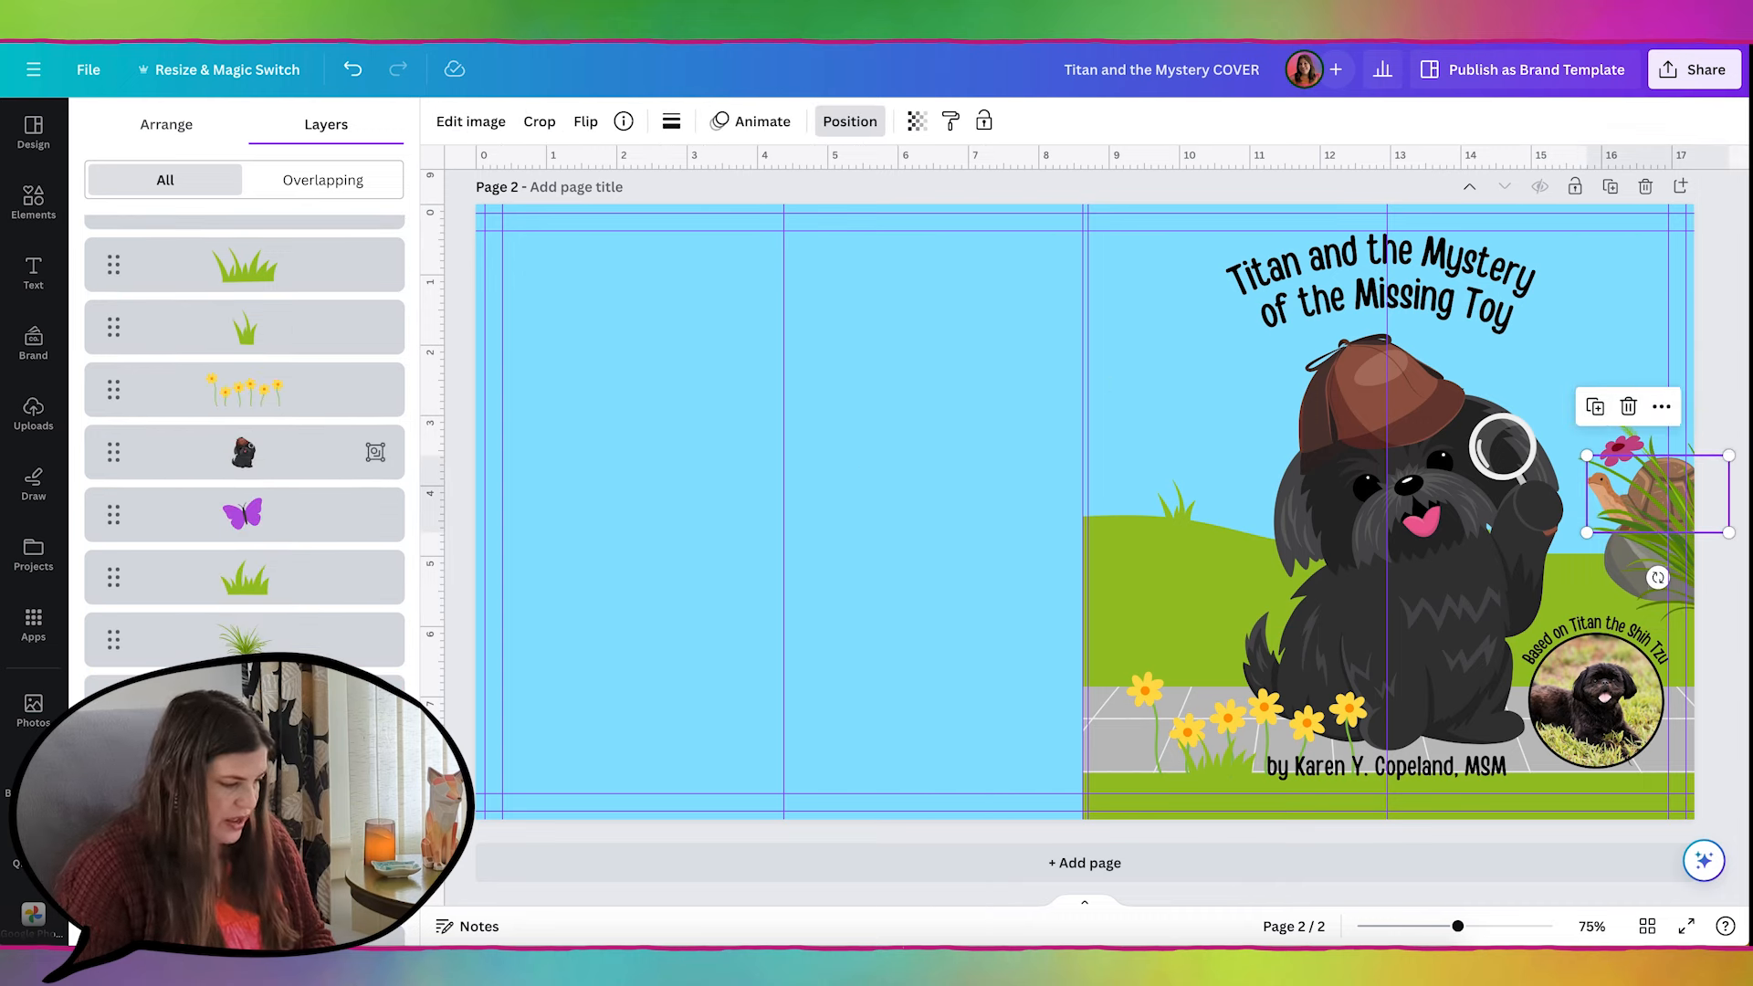
key(Delete)
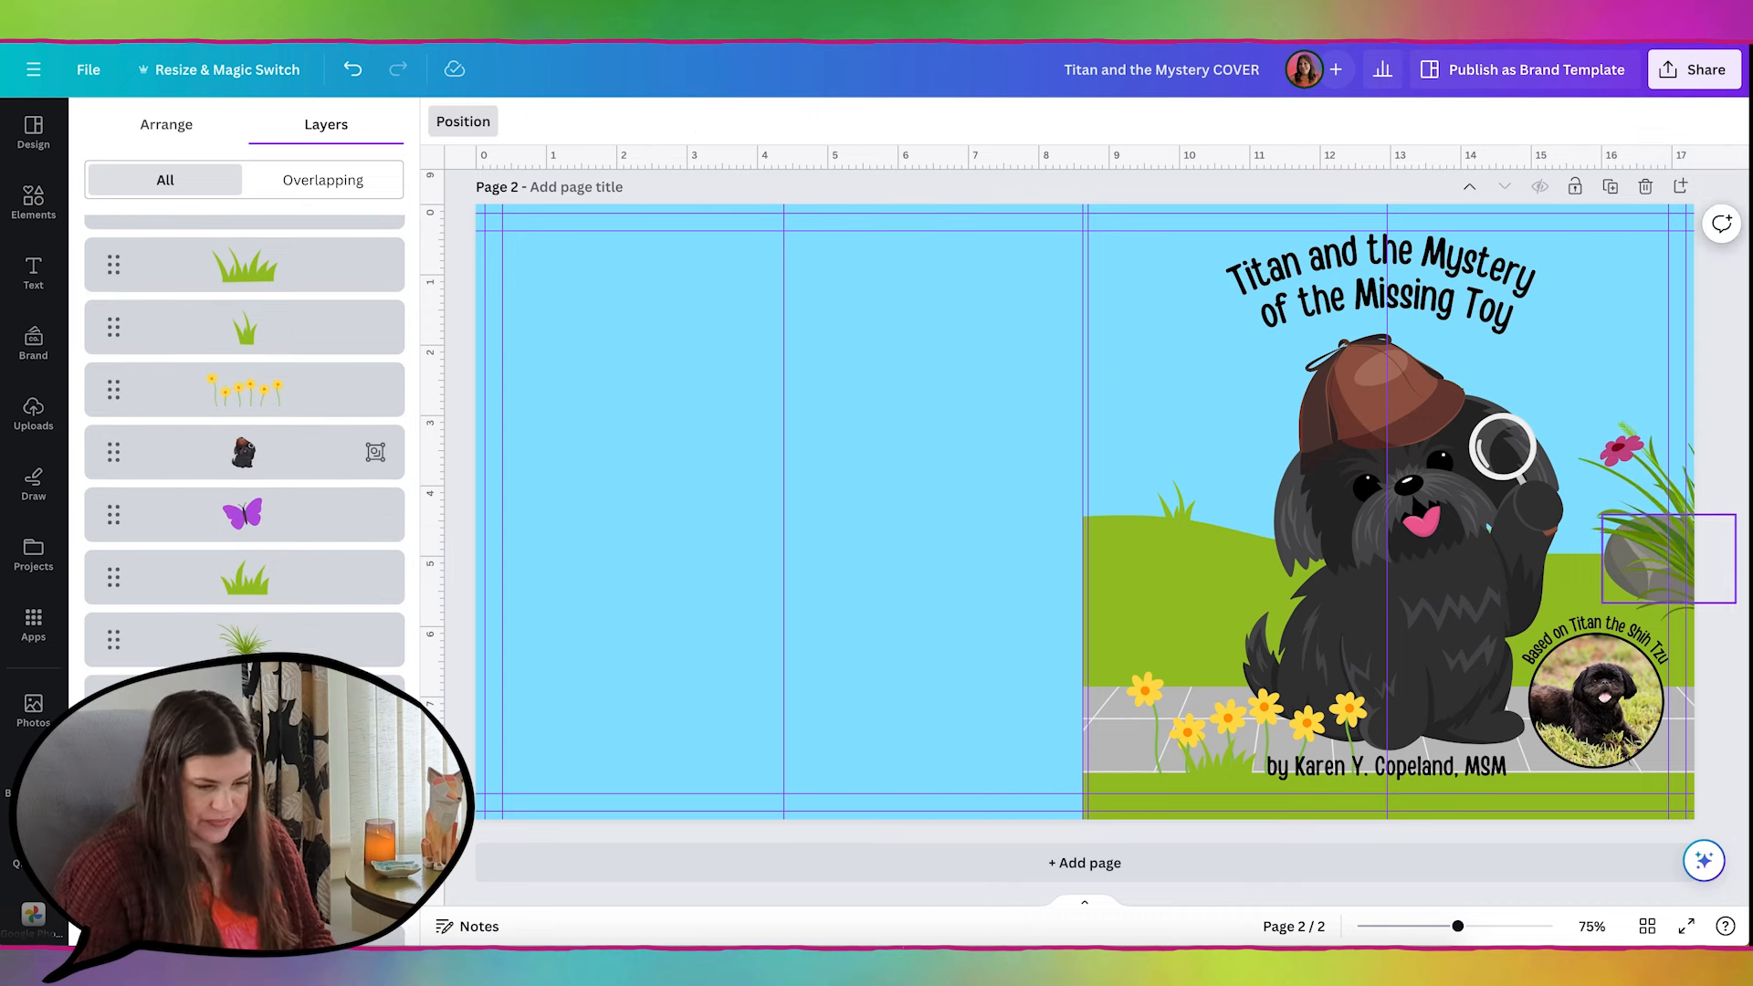
click(1163, 486)
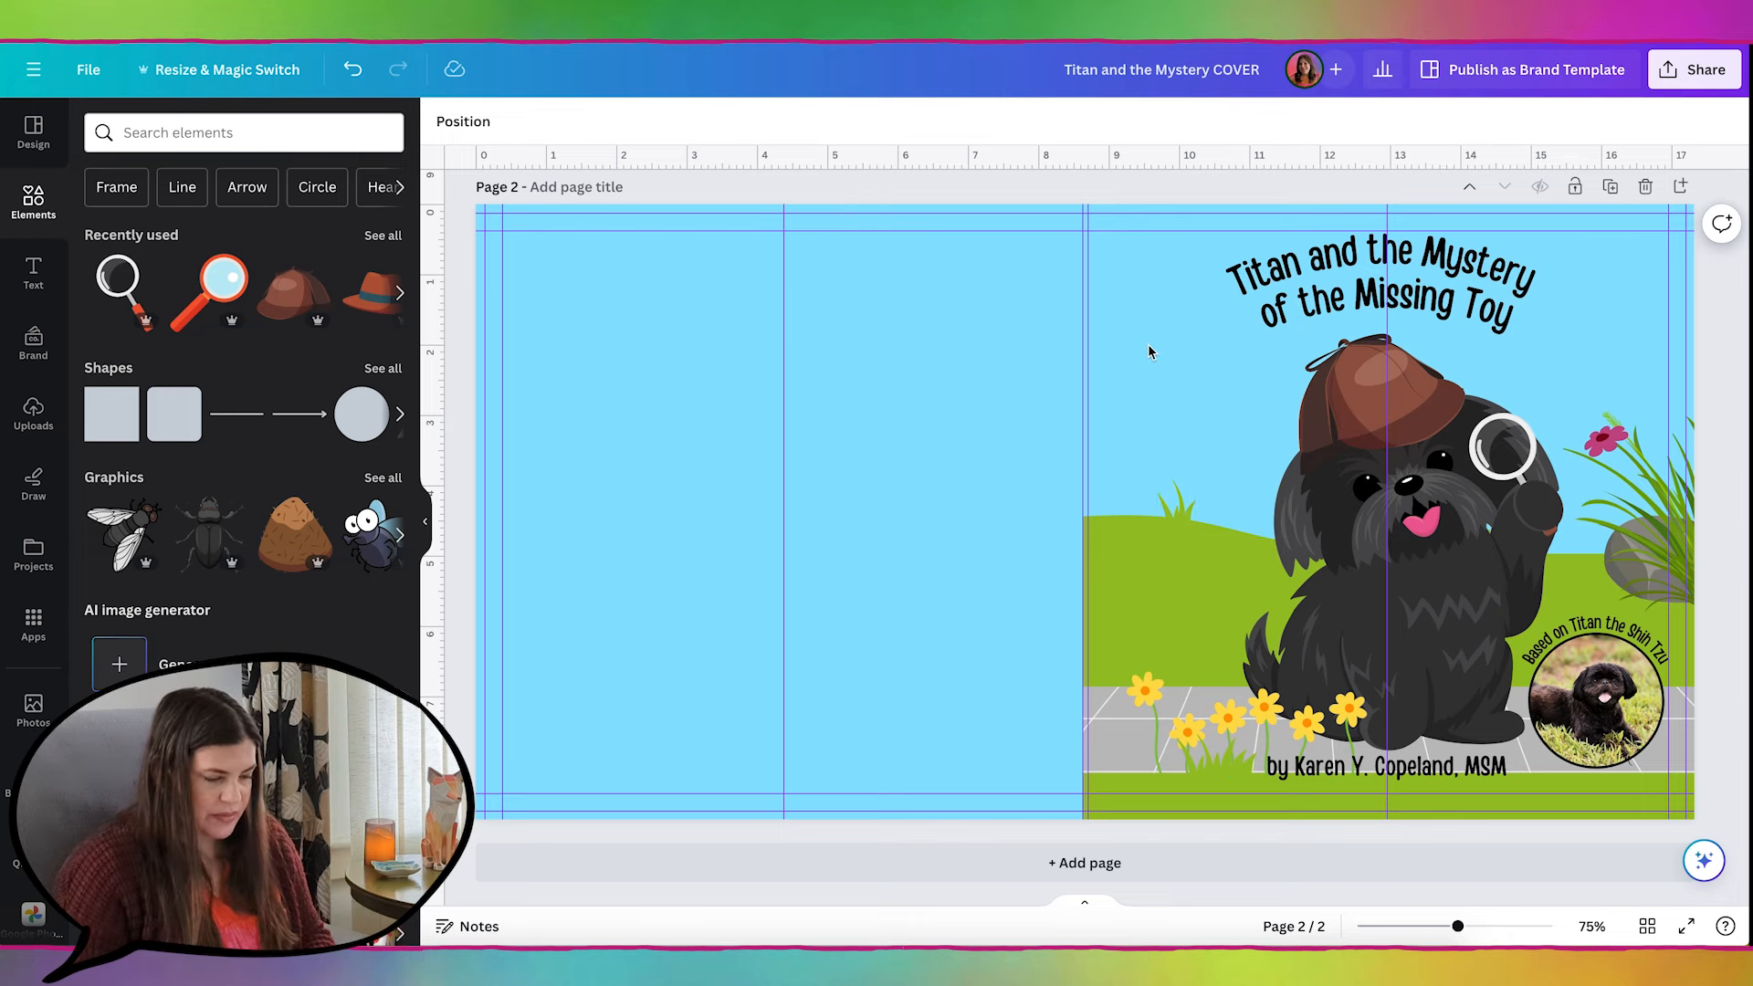
Step: Copy the pink-flowered bush from page 14 of the book's interior design and paste it beside the spine on the page 2 cover
scroll(1147, 353, up, 4)
scroll(1148, 351, up, 3)
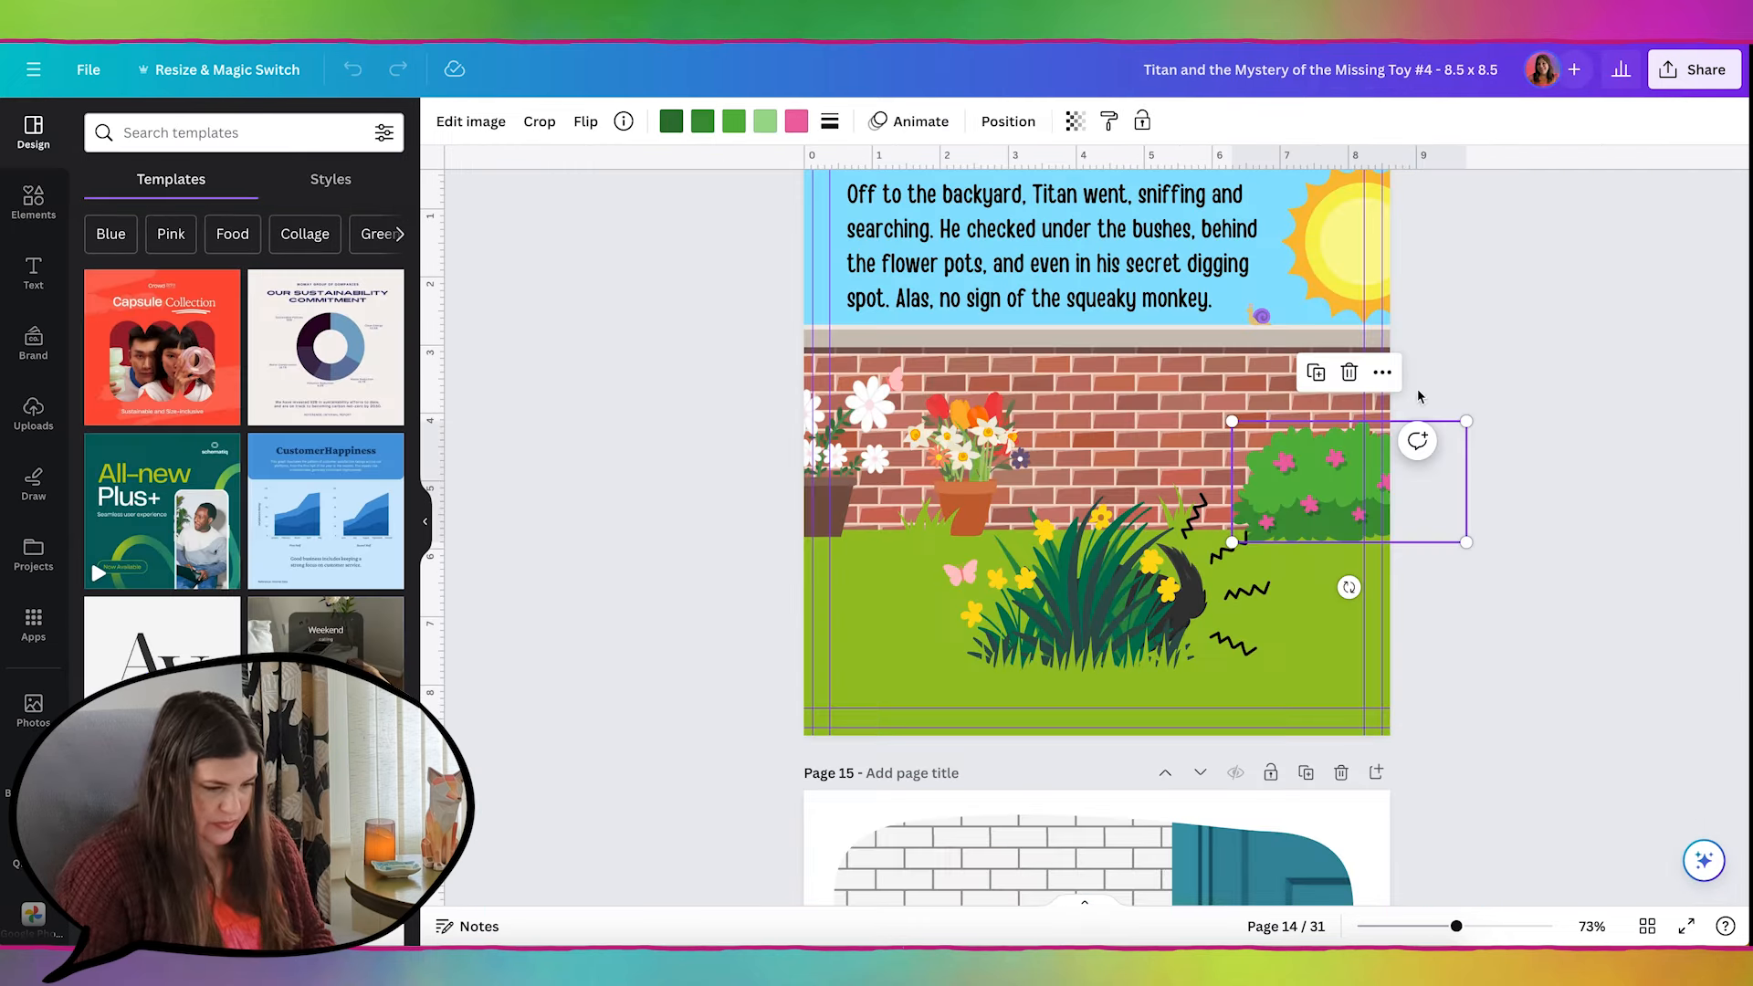
key(ctrl+c)
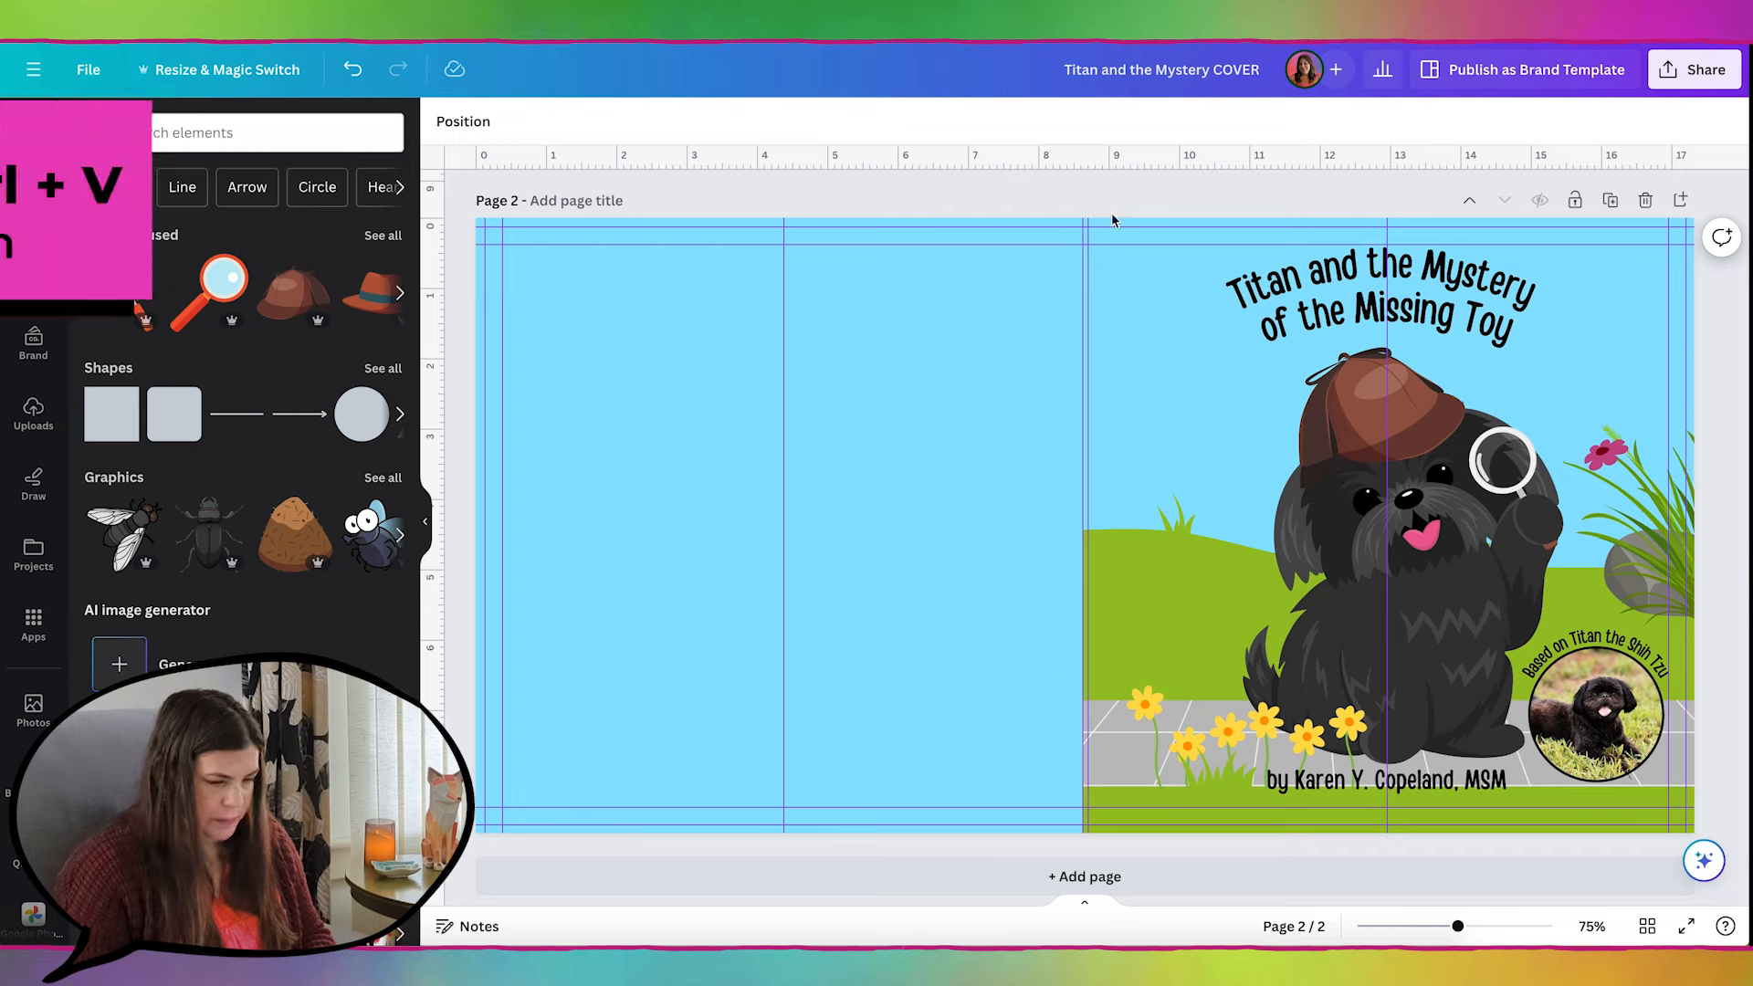
key(ctrl+v)
drag(1067, 542, 1117, 524)
Step: Crop the bush's left side at the spine and align its cut edge flush with the front cover's left edge
double_click(1118, 540)
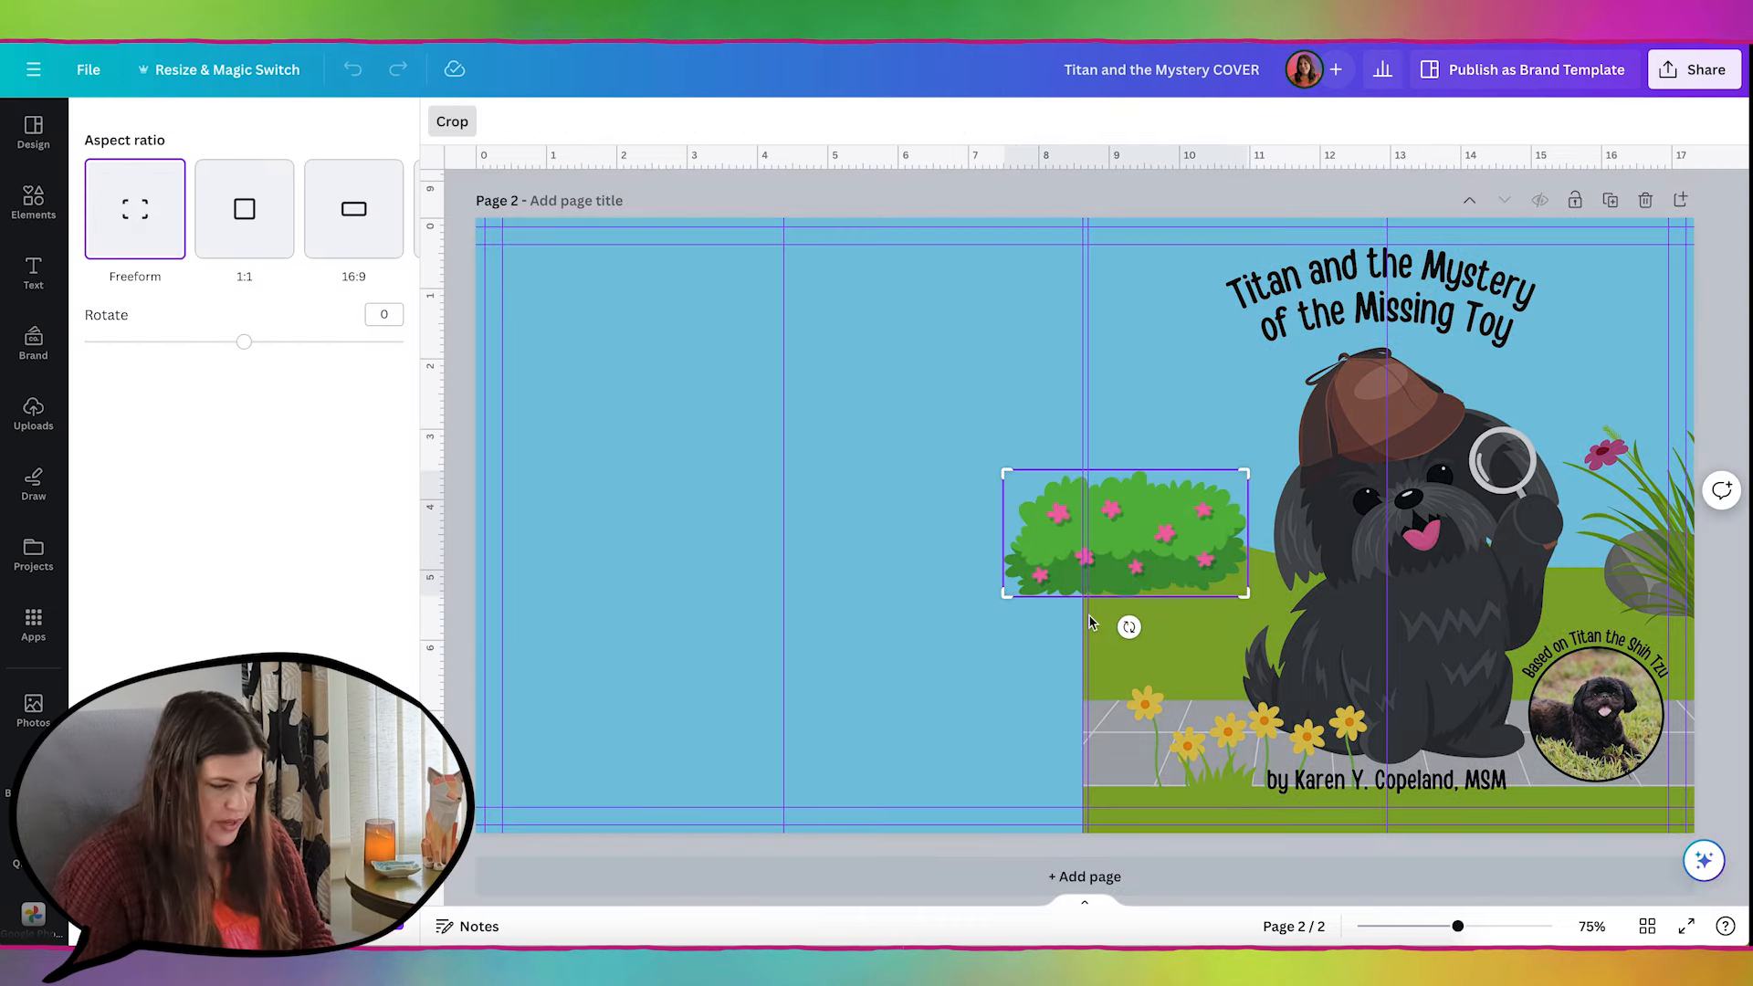
drag(1001, 598, 1093, 627)
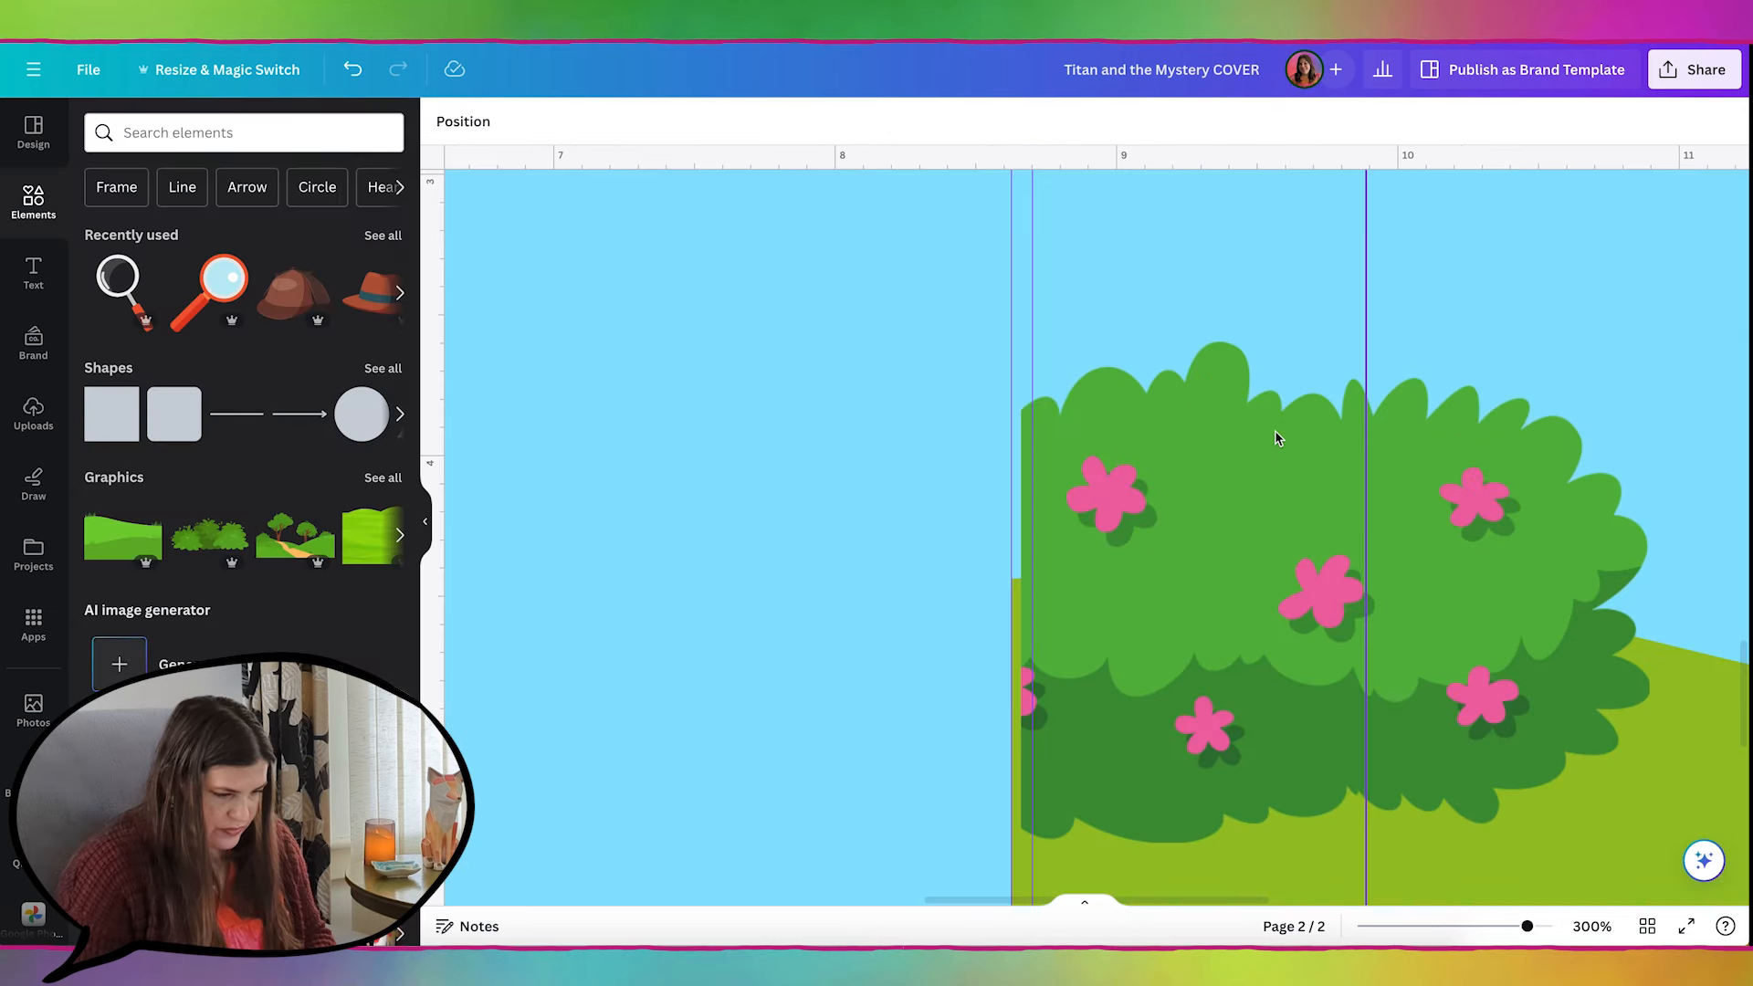
click(1231, 516)
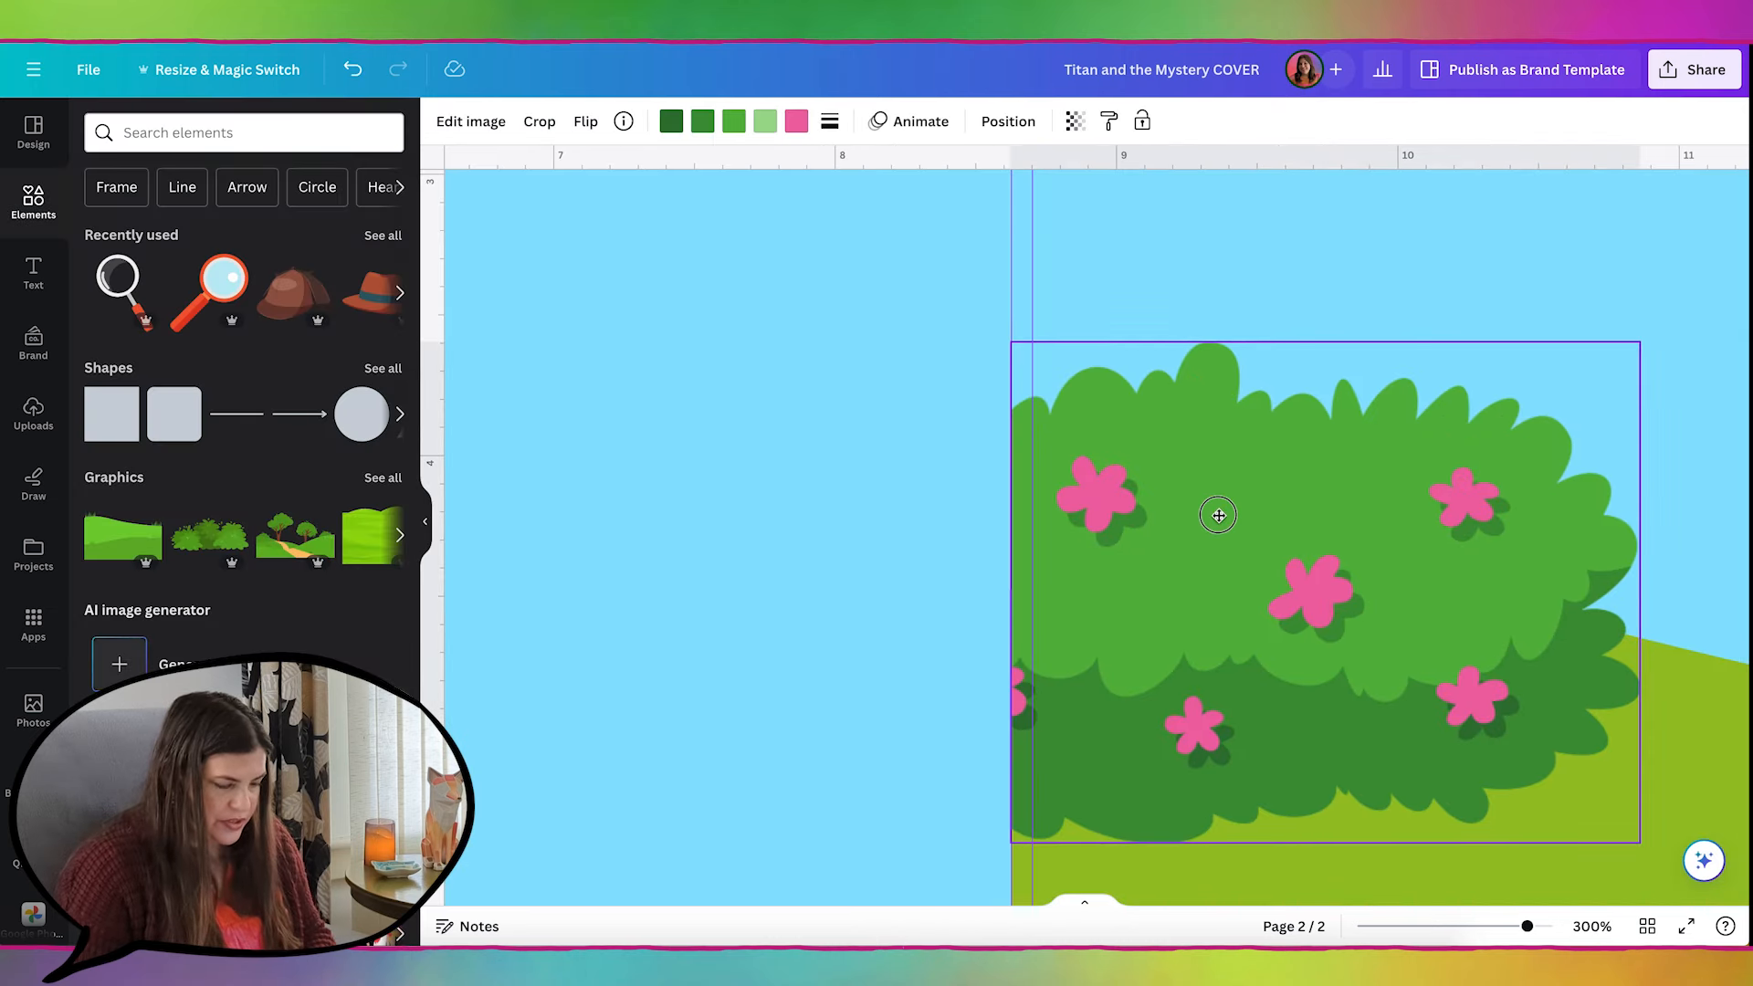
click(1218, 515)
click(922, 650)
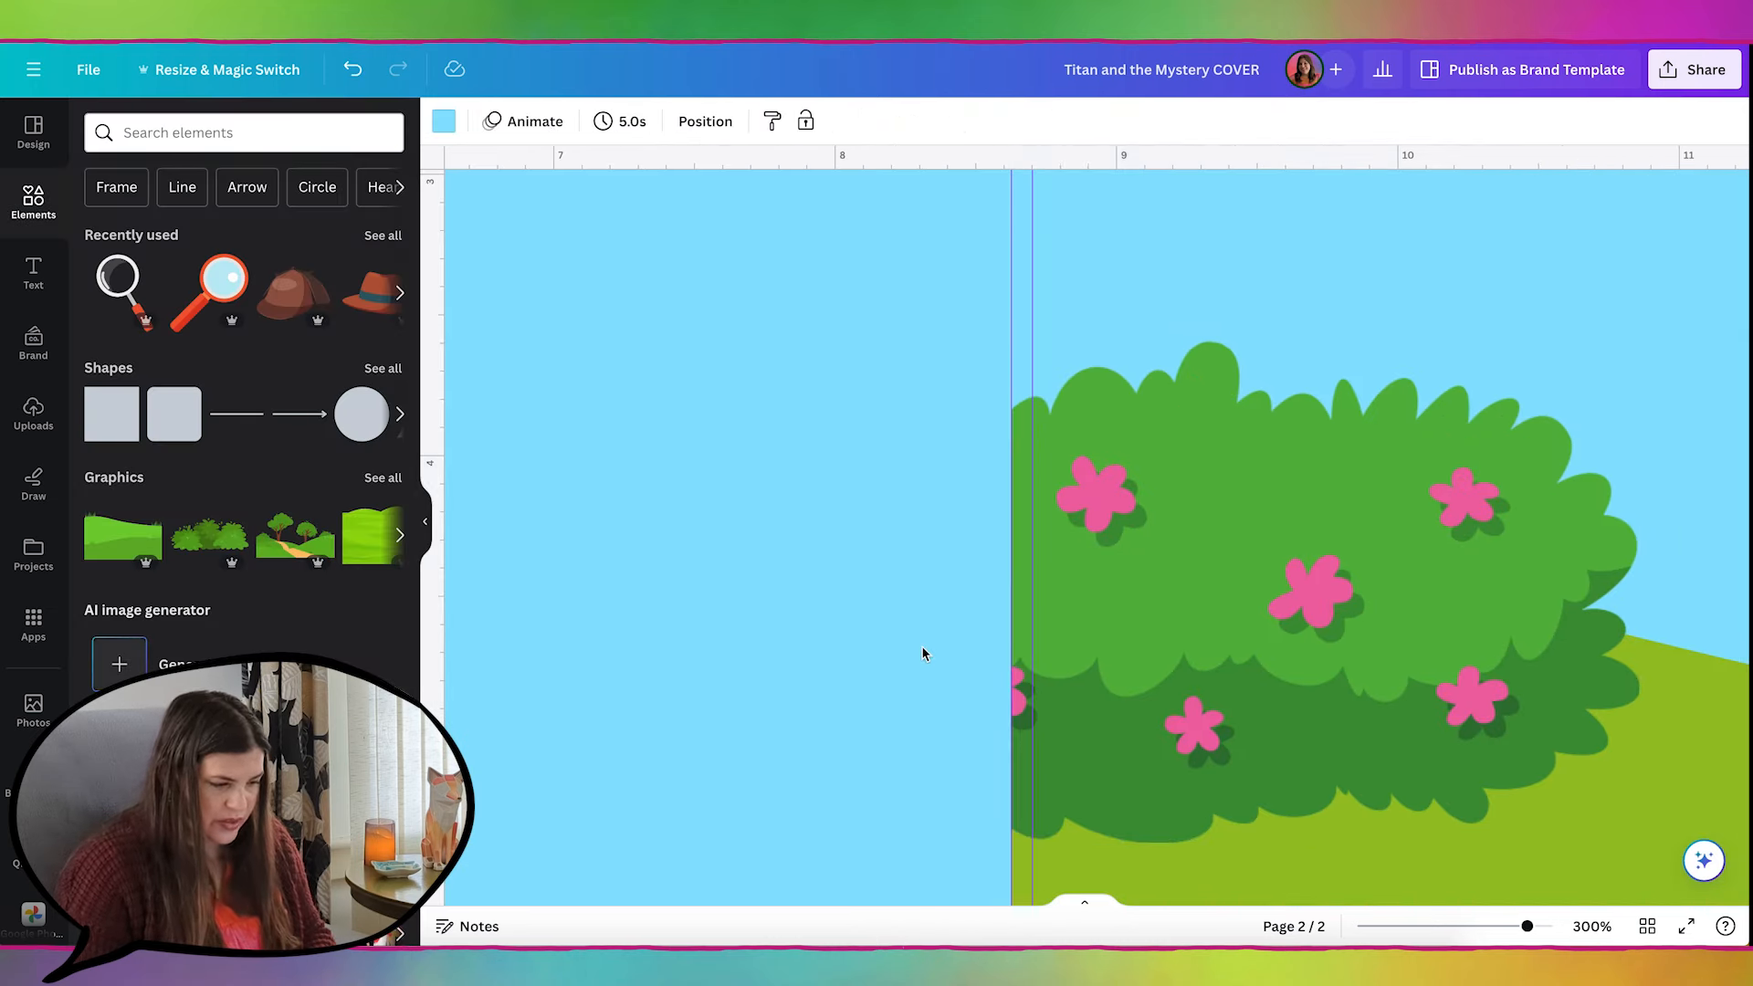
Step: Copy page 1's blue gradient background and apply it to the page 2 cover
scroll(922, 653, down, 10)
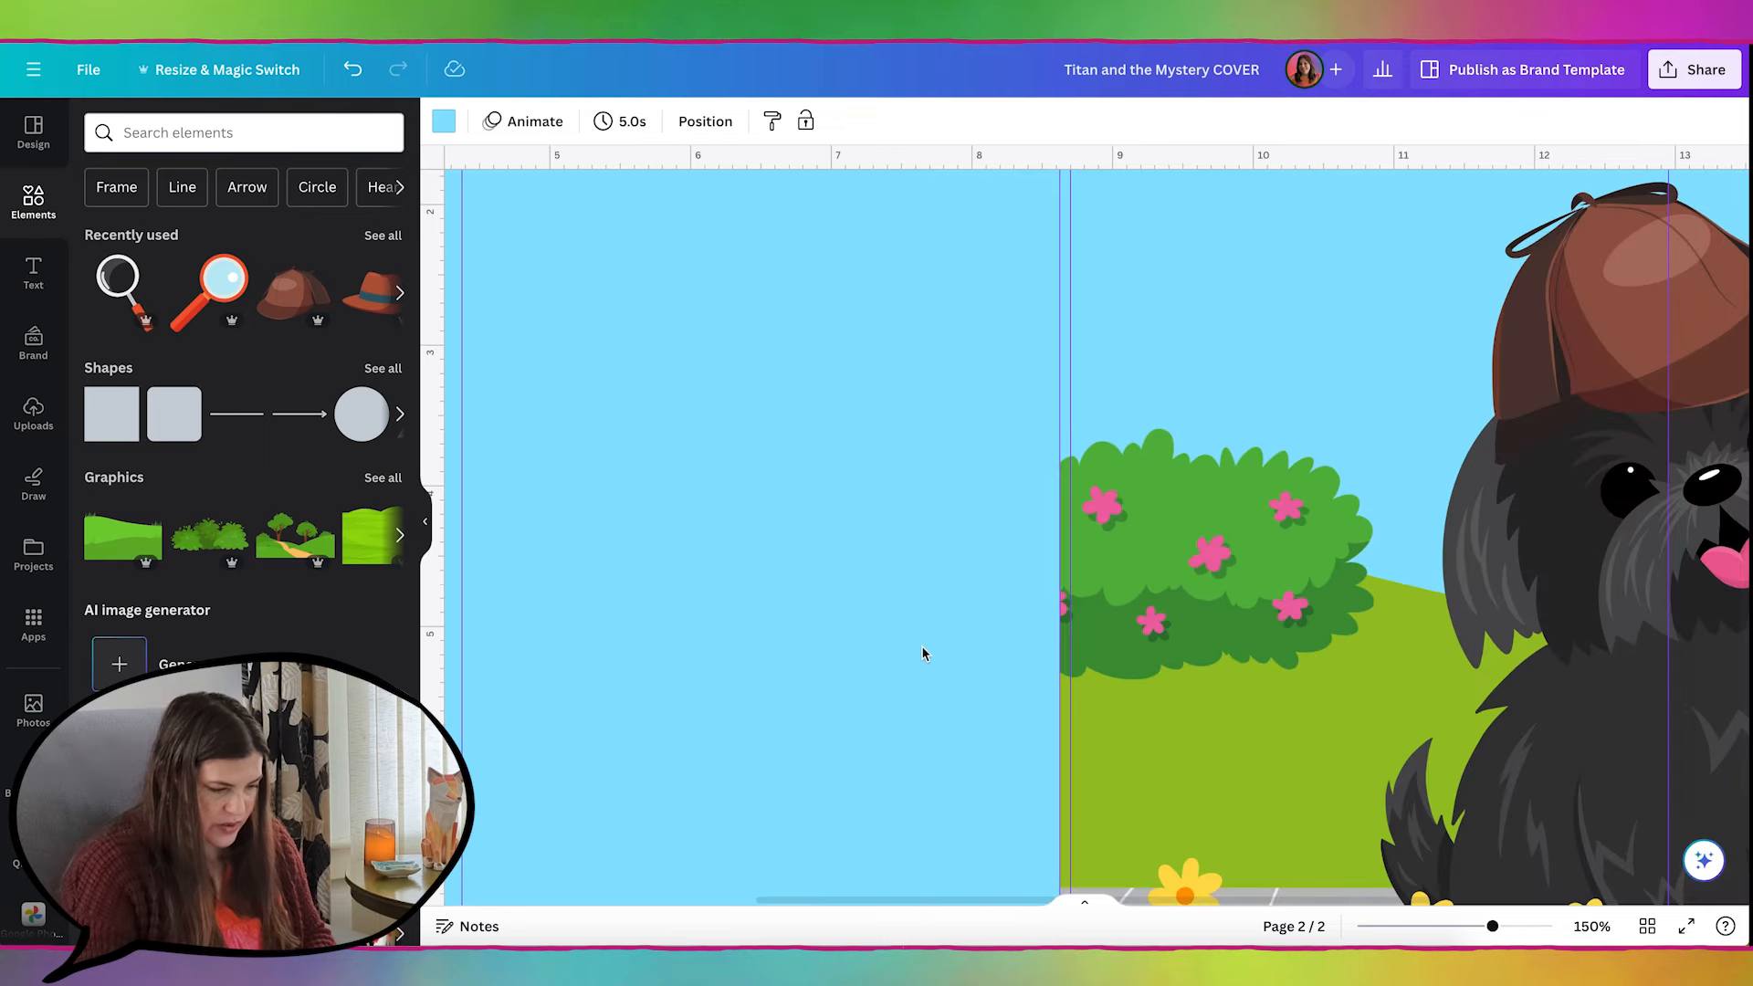
scroll(933, 353, up, 4)
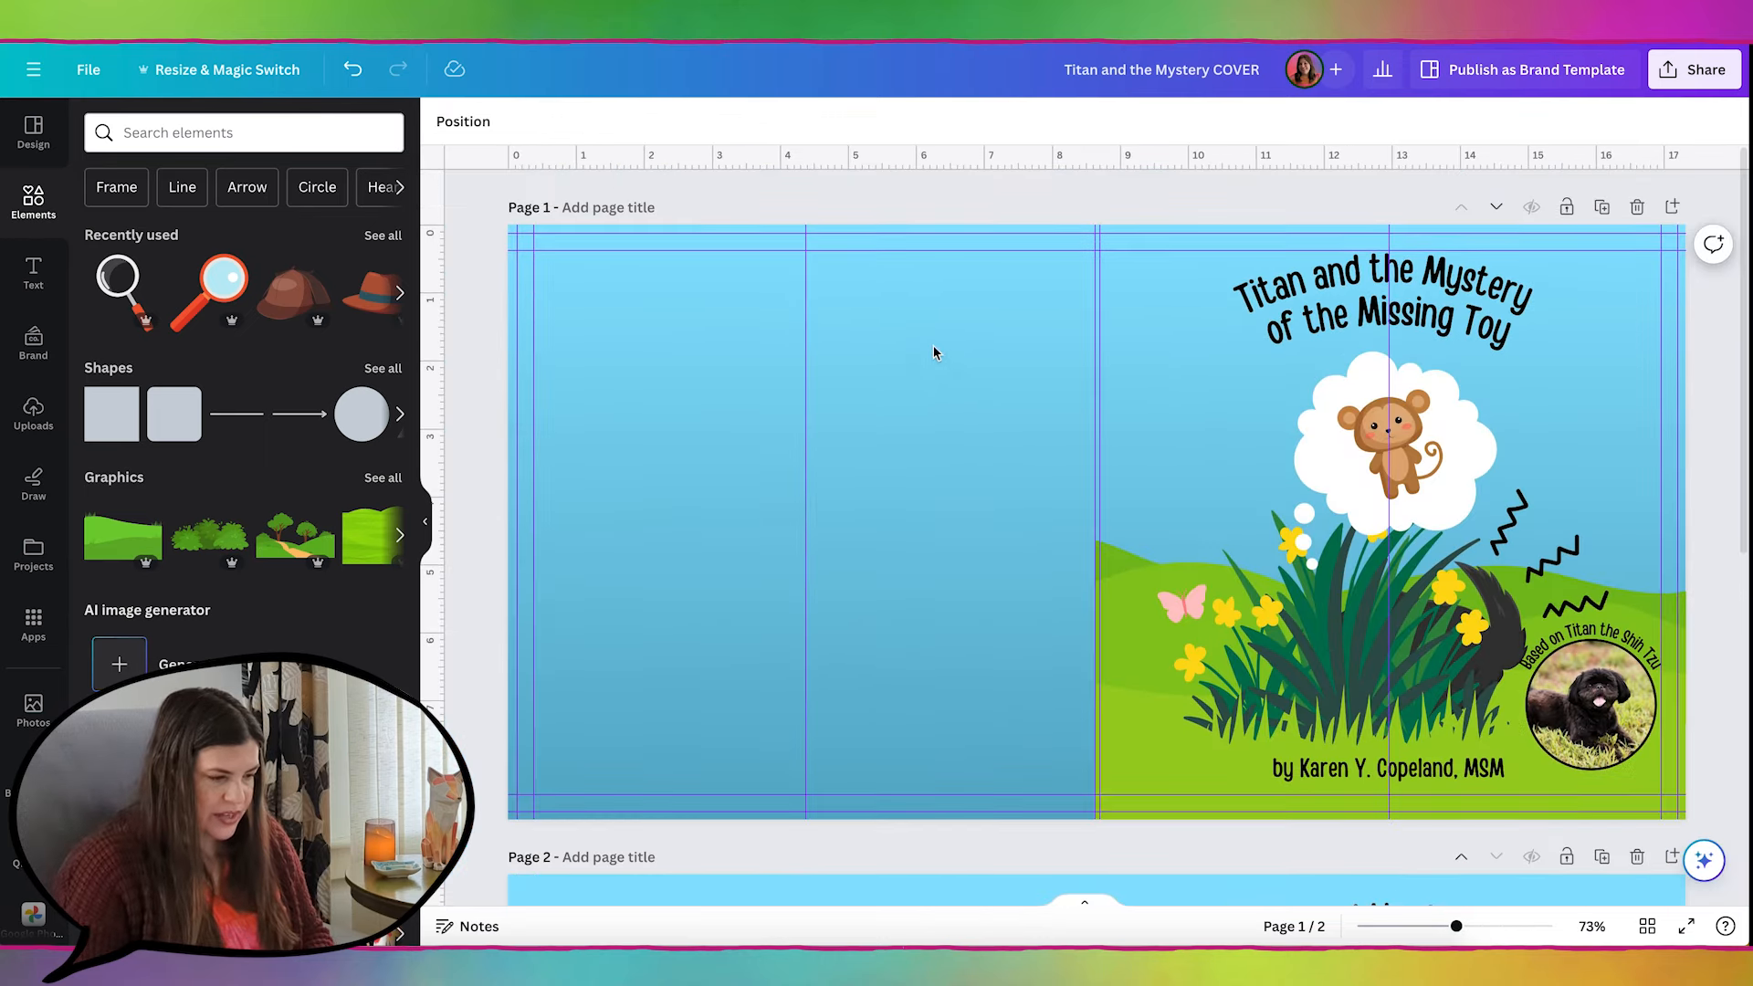
click(933, 352)
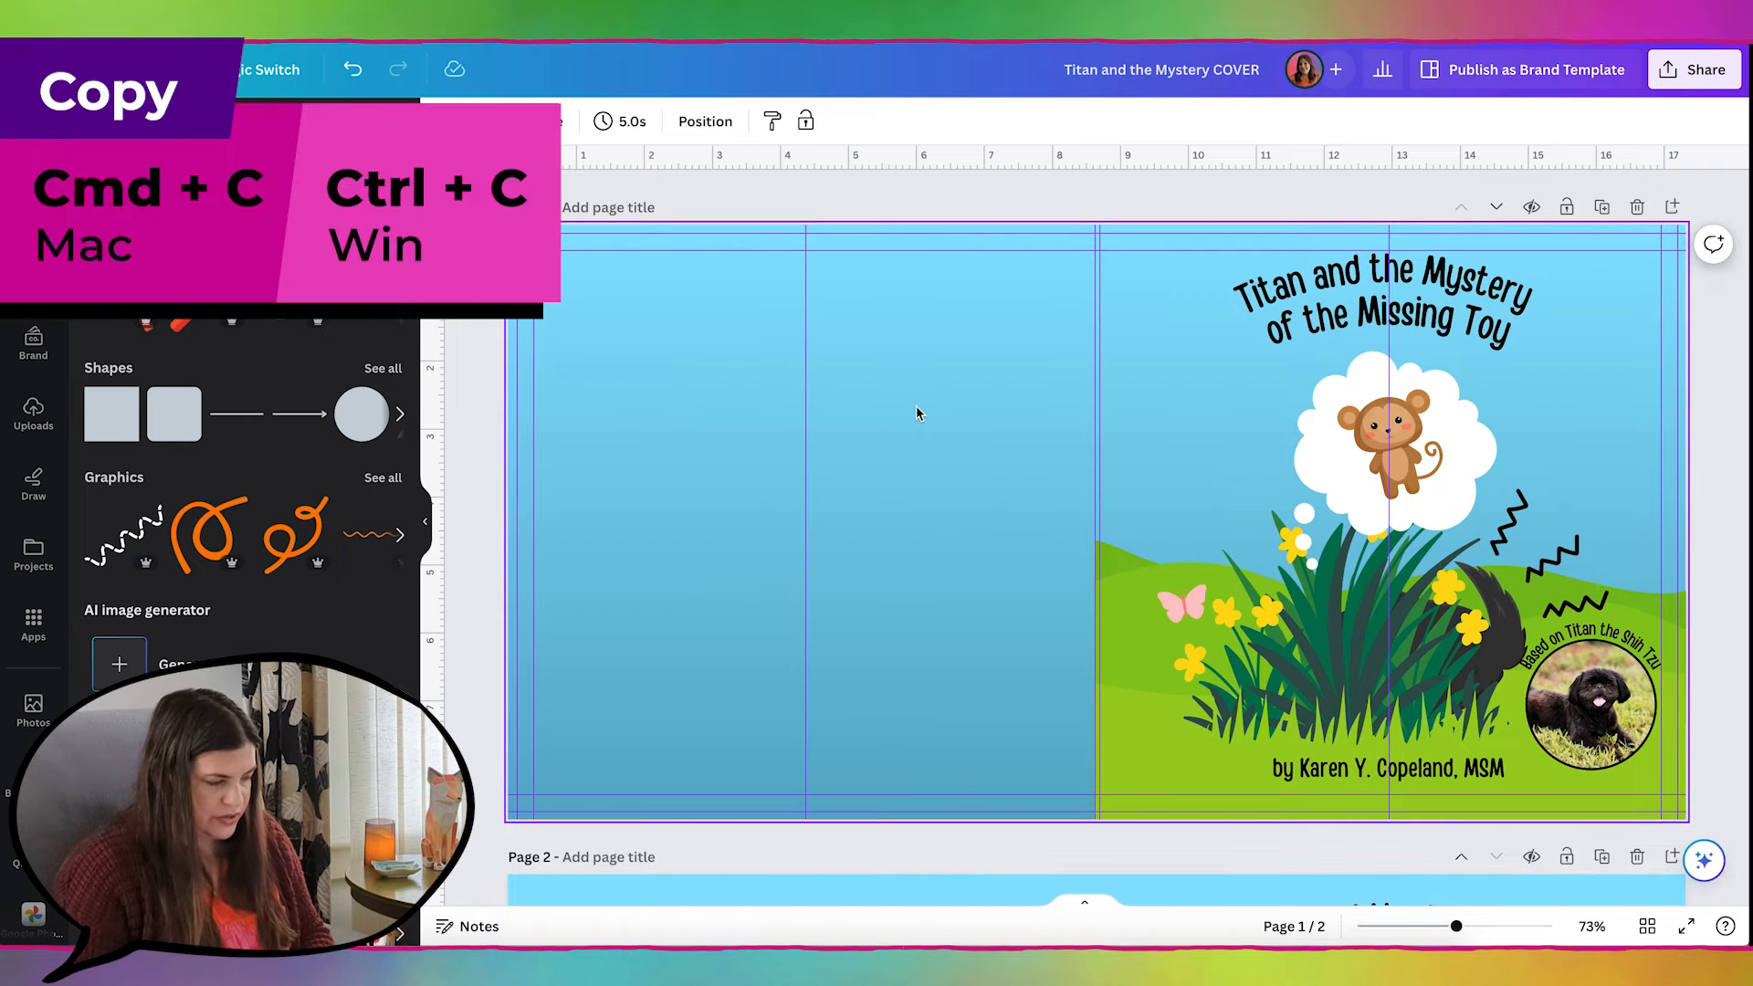
scroll(917, 414, down, 5)
key(ctrl+v)
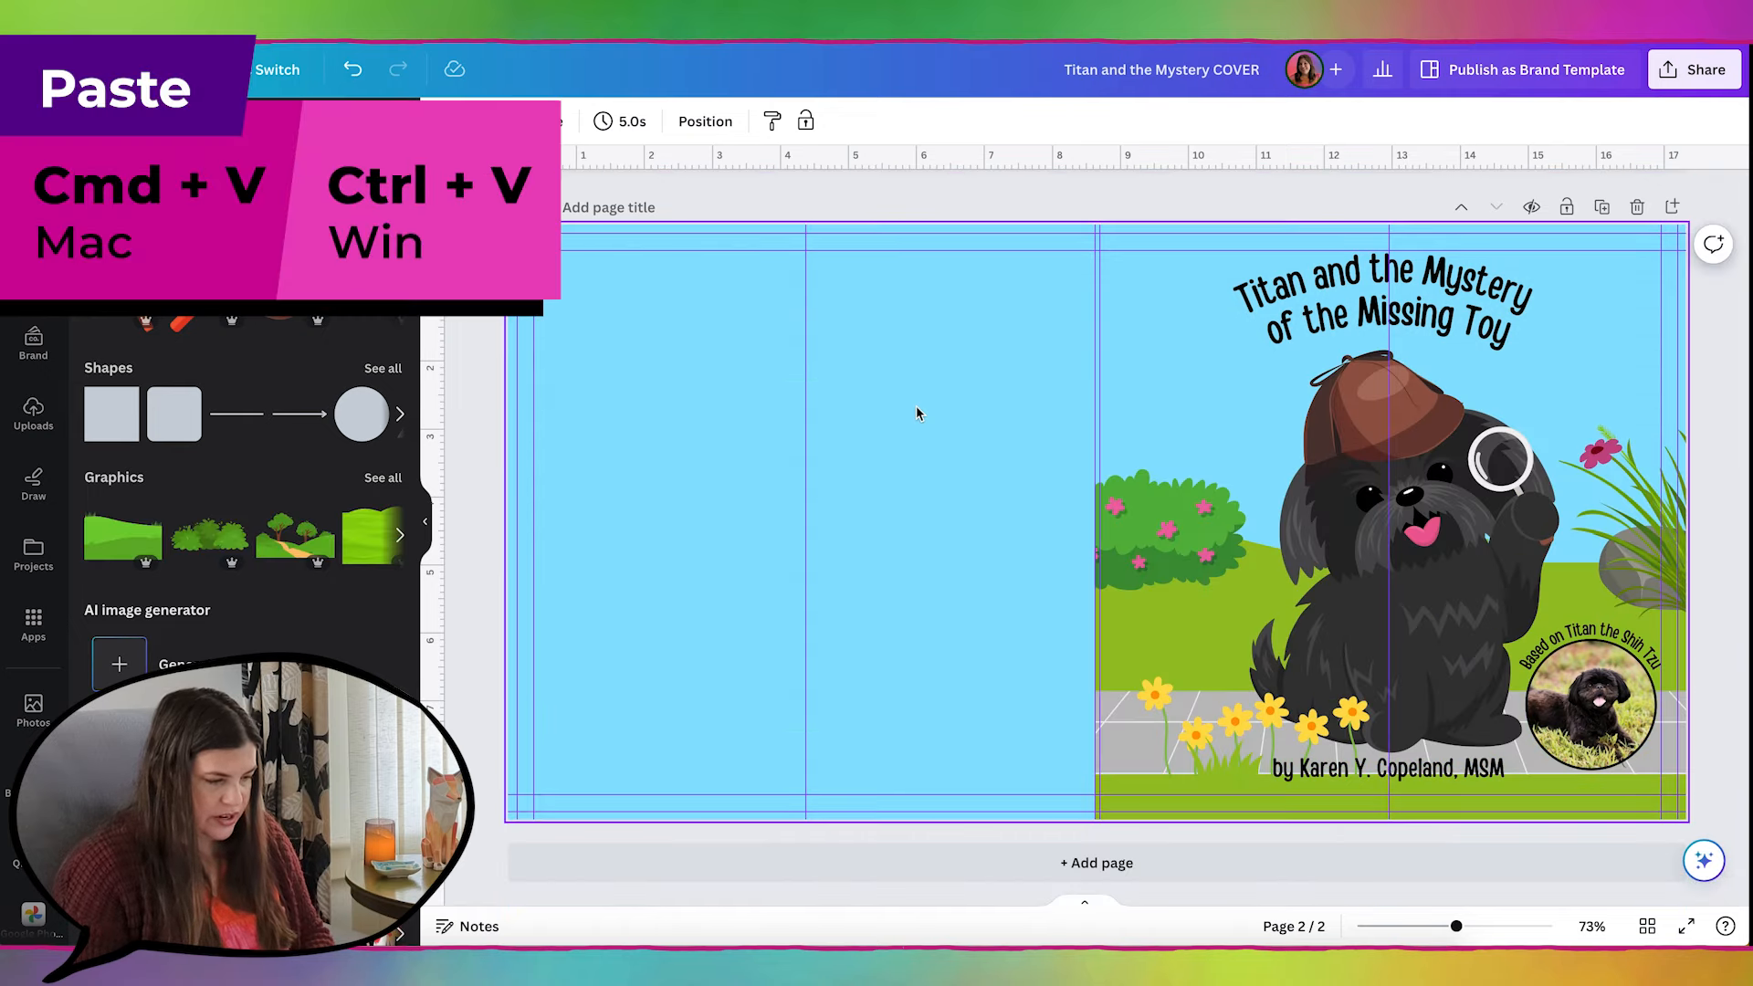
key(ctrl+v)
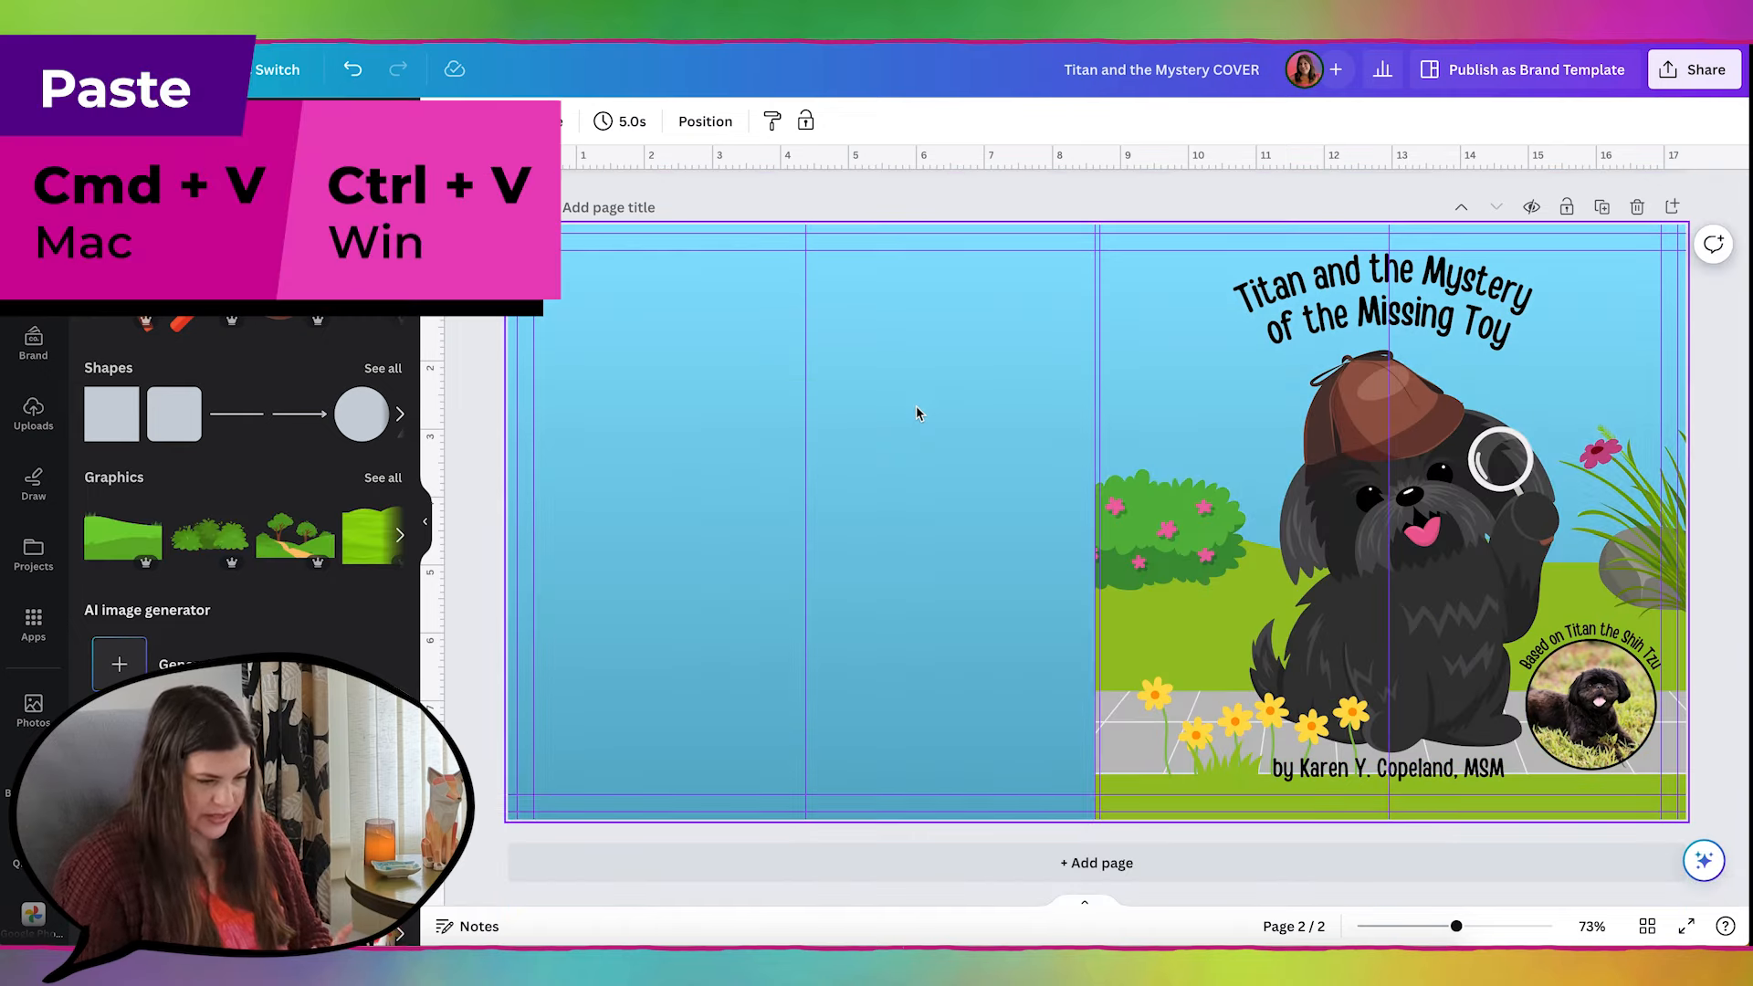